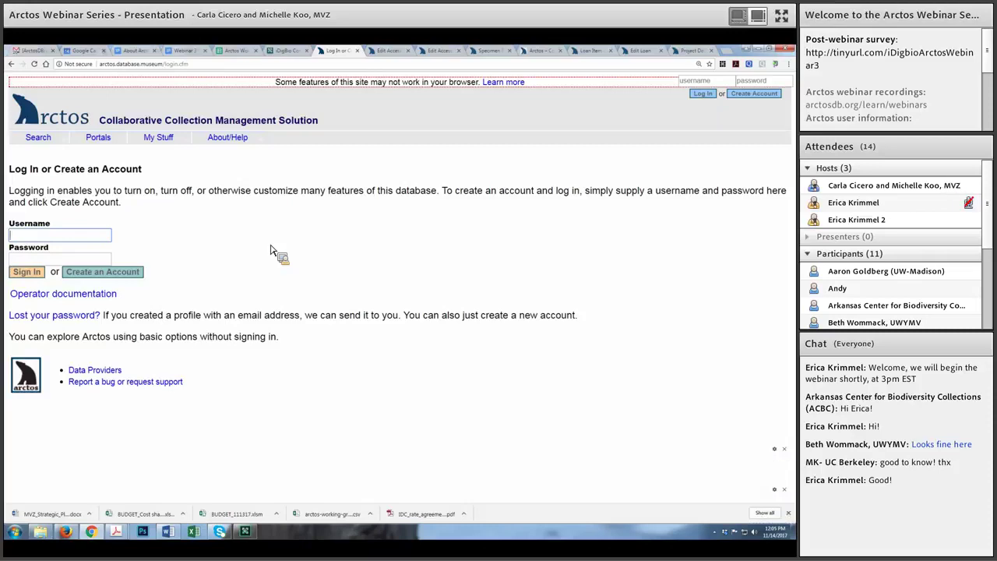
Step: Log in with the account username and password to reach the specimen search page
{"action": "left_click", "coordinate": [88, 239]}
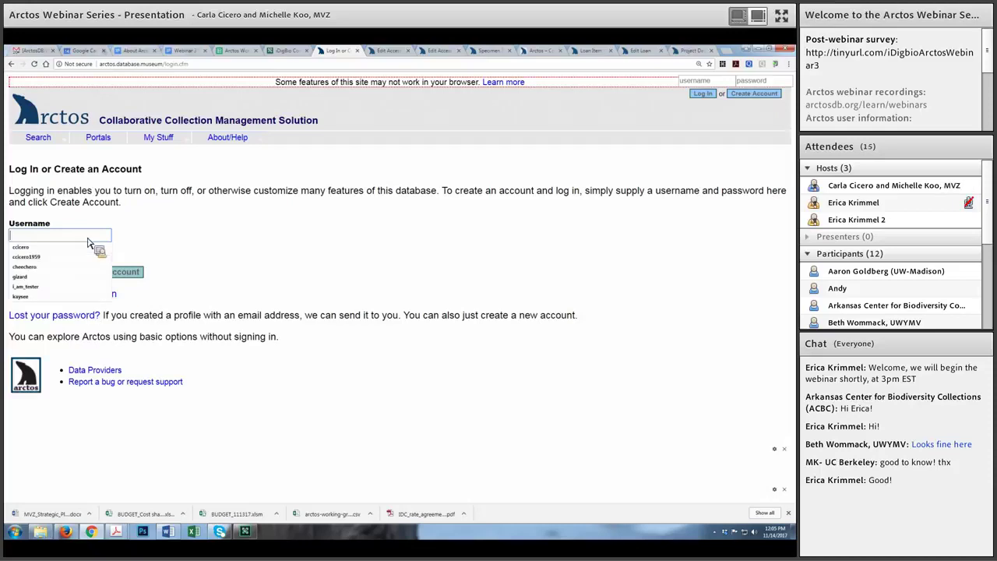
{"action": "type", "text": "c"}
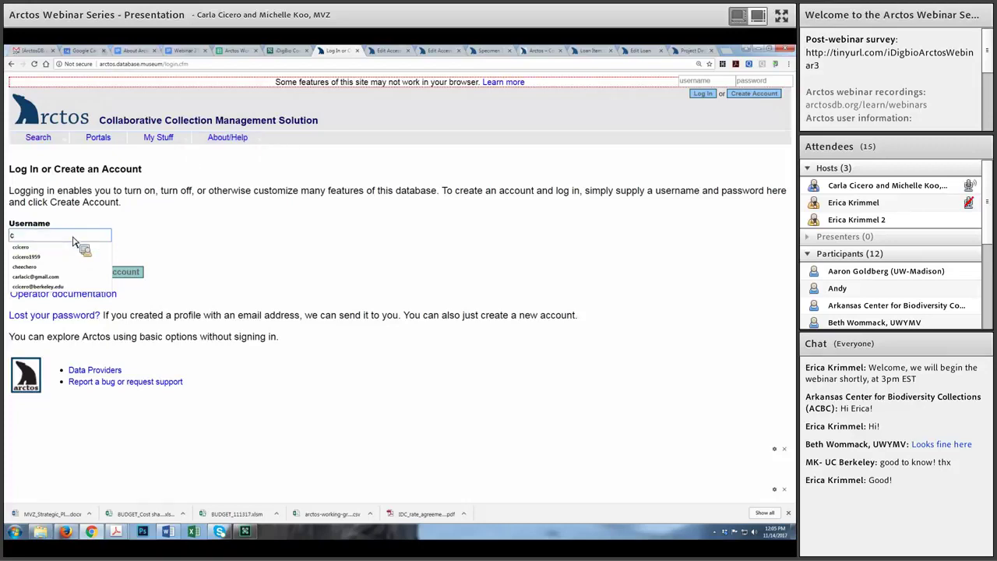
{"action": "type", "text": "cicero"}
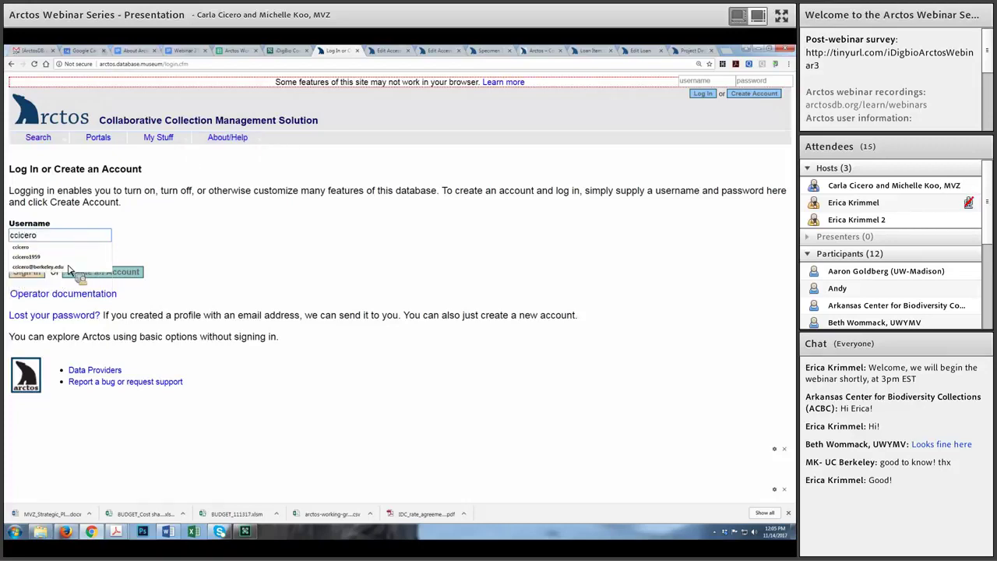
{"action": "key", "text": "Tab"}
{"action": "type", "text": "•••••••••••"}
{"action": "key", "text": "Return"}
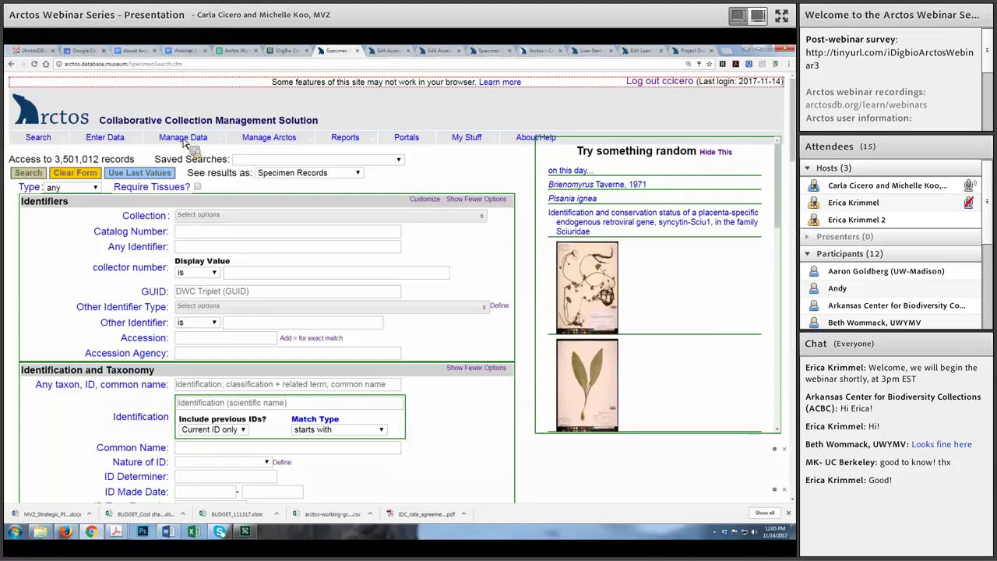
Step: Open the blank Create Accession form from Manage Data > Transactions
{"action": "mouse_move", "coordinate": [184, 139]}
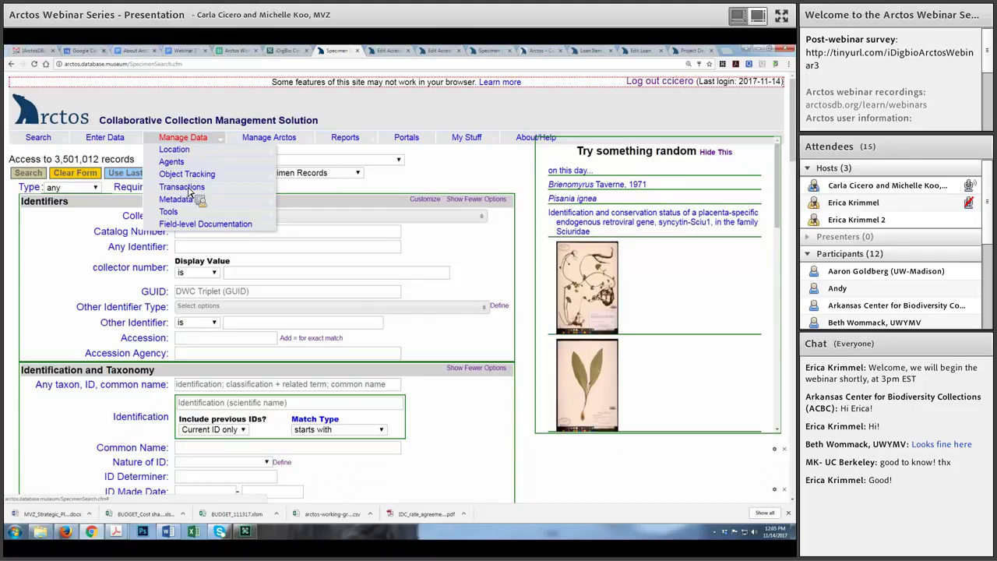
{"action": "mouse_move", "coordinate": [192, 192]}
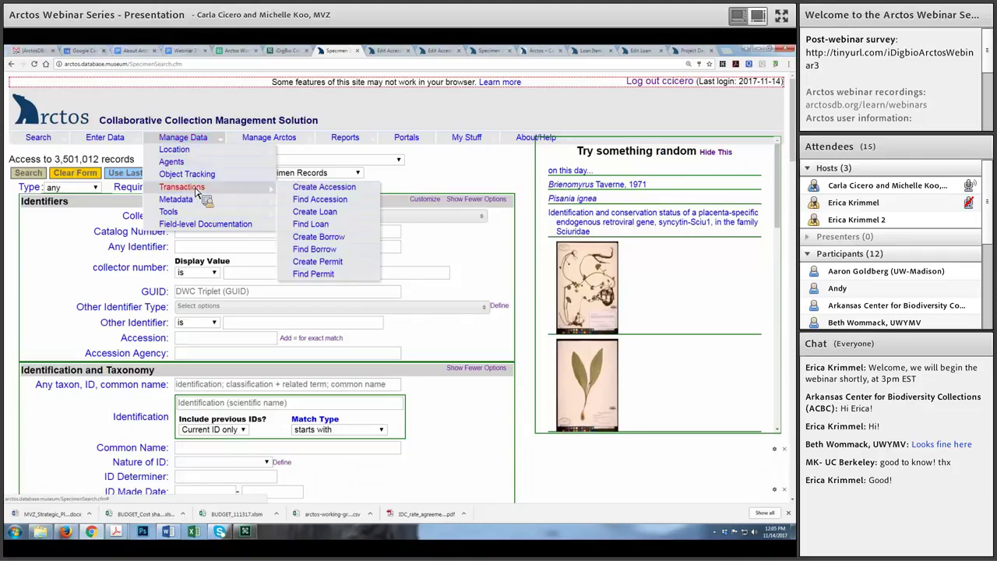
{"action": "left_click", "coordinate": [331, 188]}
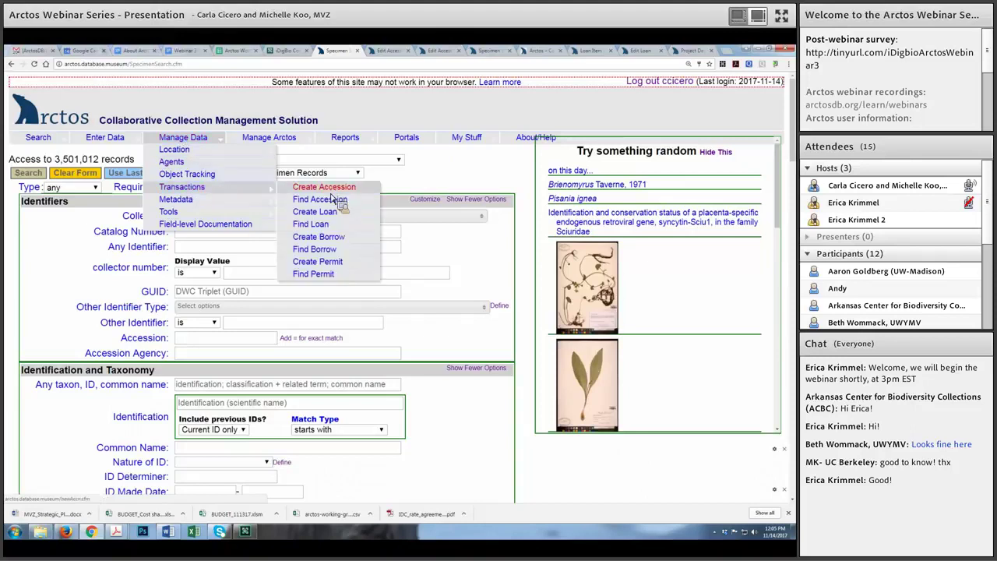
{"action": "left_click", "coordinate": [330, 201]}
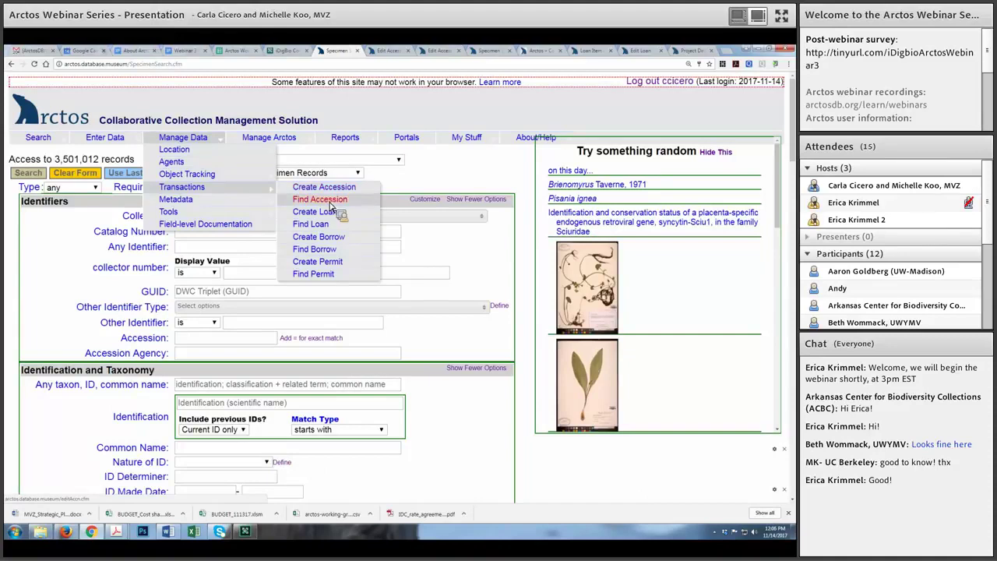
{"action": "left_click", "coordinate": [325, 239]}
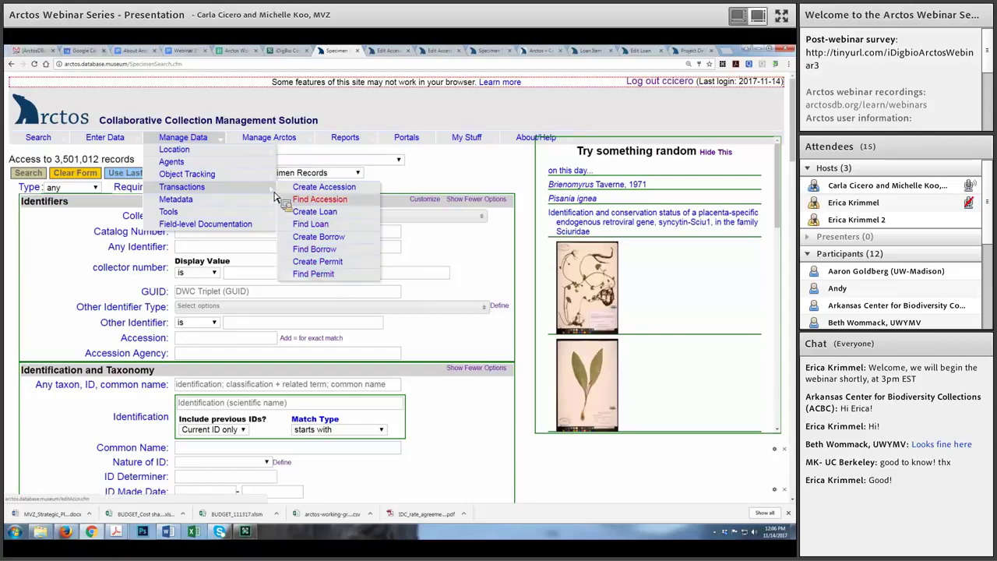
{"action": "left_click", "coordinate": [336, 200]}
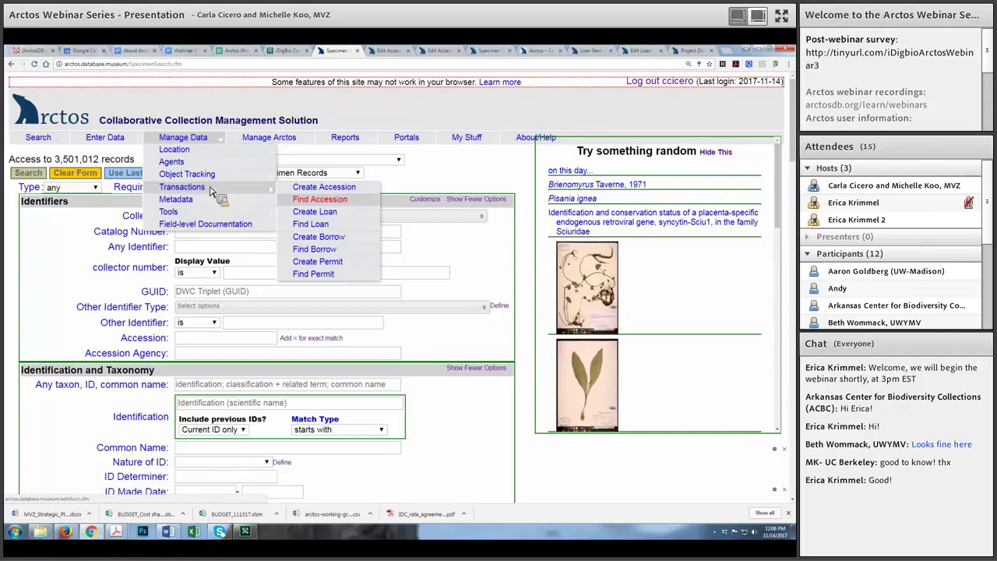
{"action": "left_click", "coordinate": [334, 189]}
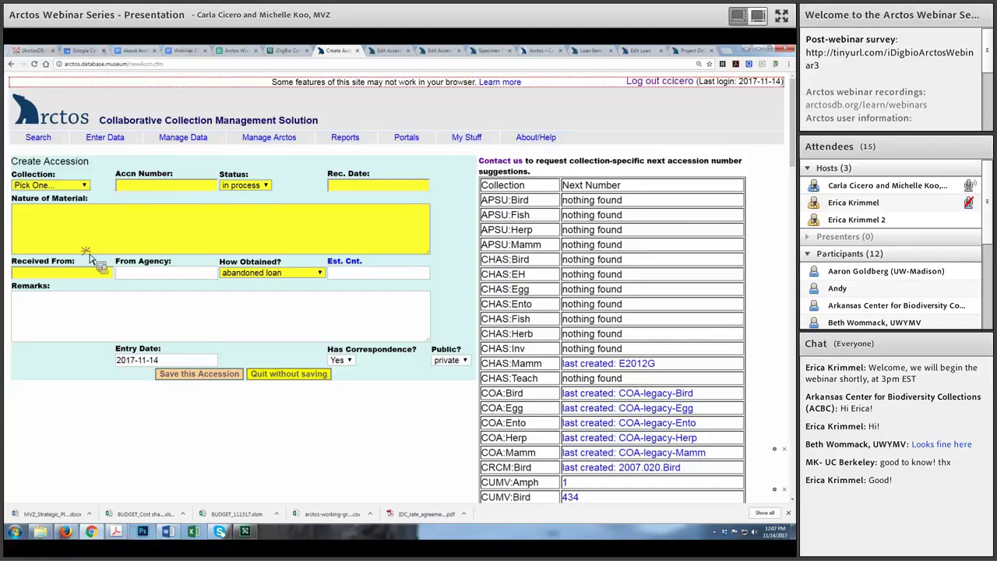
Step: Choose collection MVZ:Bird with its suggested next accession number 15342
{"action": "left_click", "coordinate": [84, 185]}
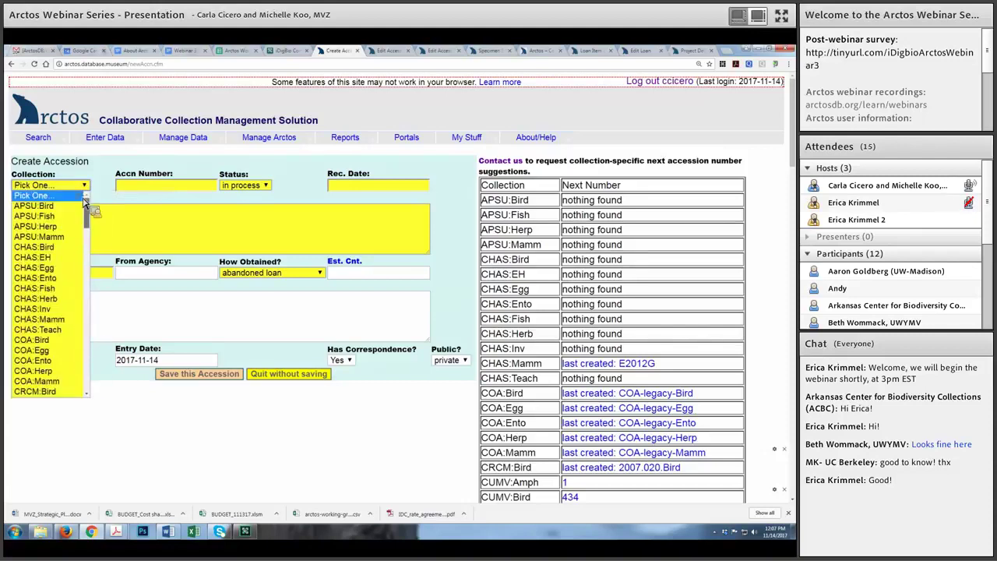
{"action": "scroll", "coordinate": [87, 212], "scroll_direction": "down", "scroll_amount": 10}
{"action": "scroll", "coordinate": [286, 273], "scroll_direction": "up", "scroll_amount": 10}
{"action": "scroll", "coordinate": [545, 179], "scroll_direction": "down", "scroll_amount": 1}
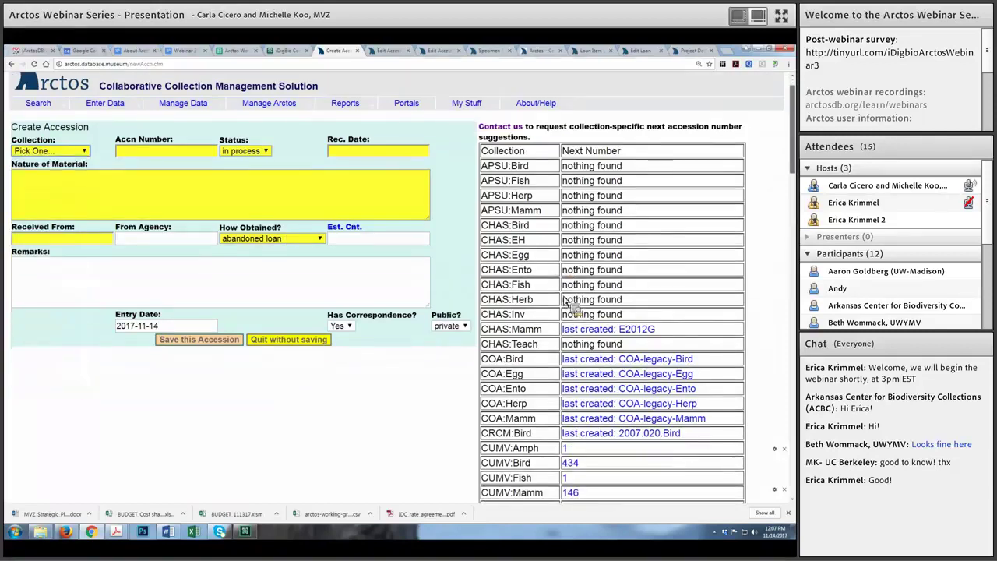
{"action": "scroll", "coordinate": [647, 226], "scroll_direction": "up", "scroll_amount": 1}
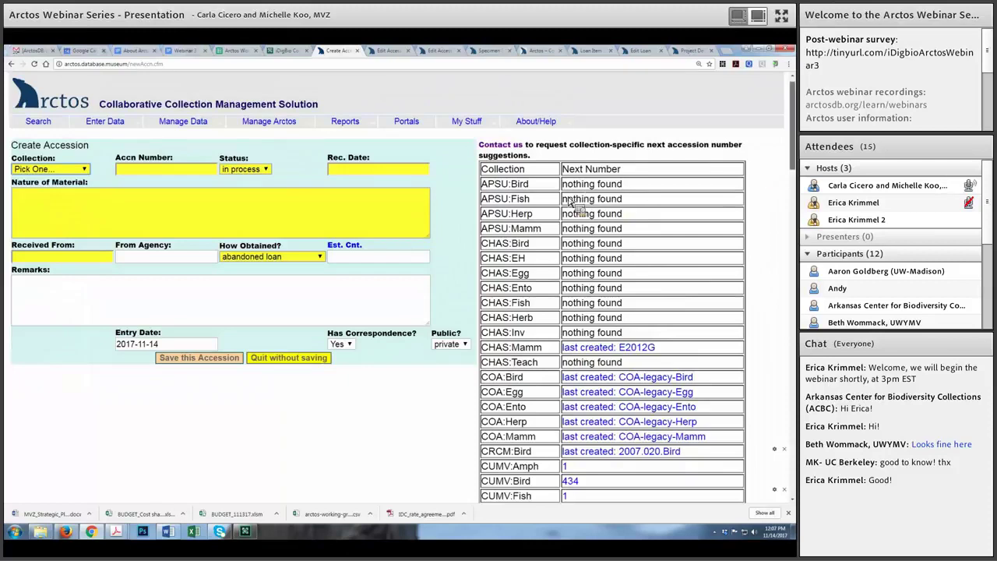
{"action": "scroll", "coordinate": [569, 226], "scroll_direction": "down", "scroll_amount": 5}
{"action": "scroll", "coordinate": [719, 294], "scroll_direction": "down", "scroll_amount": 1}
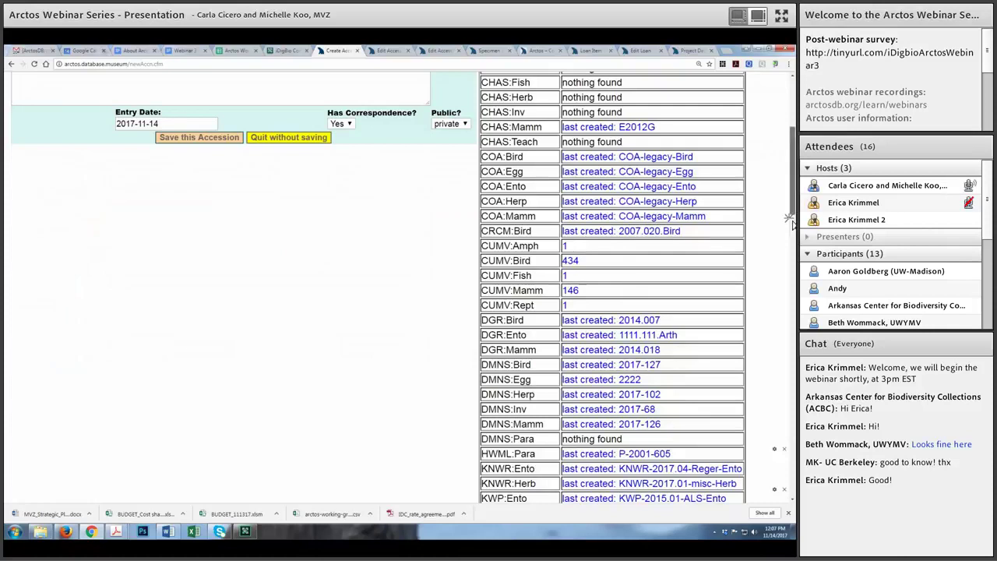
{"action": "scroll", "coordinate": [792, 222], "scroll_direction": "down", "scroll_amount": 3}
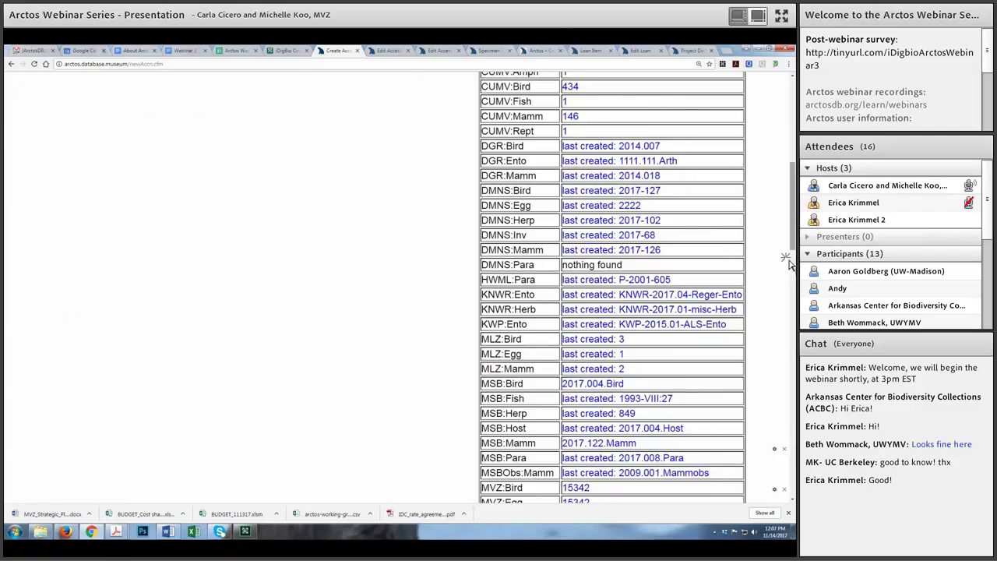
{"action": "scroll", "coordinate": [789, 263], "scroll_direction": "down", "scroll_amount": 4}
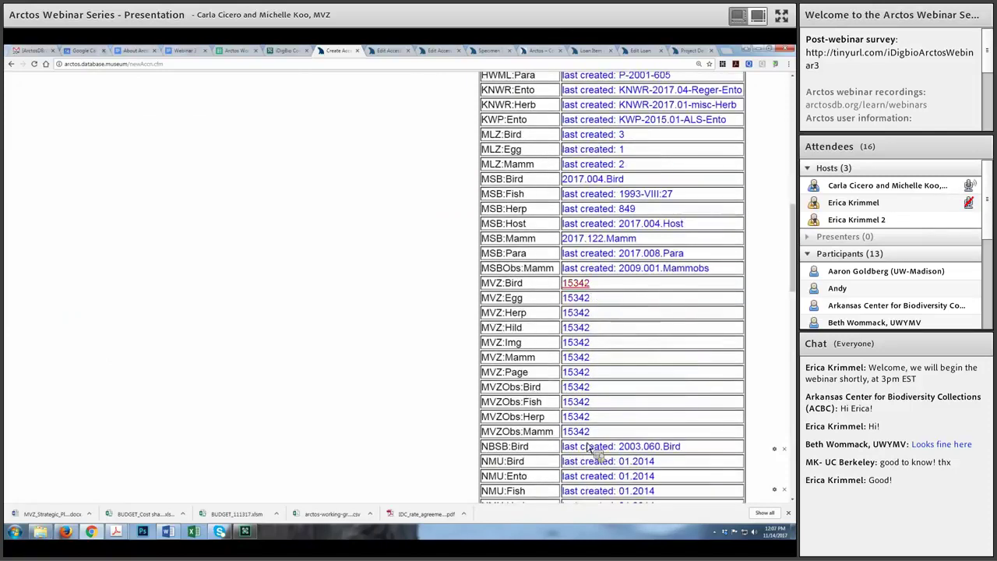
{"action": "left_click", "coordinate": [582, 286]}
{"action": "scroll", "coordinate": [474, 169], "scroll_direction": "up", "scroll_amount": 10}
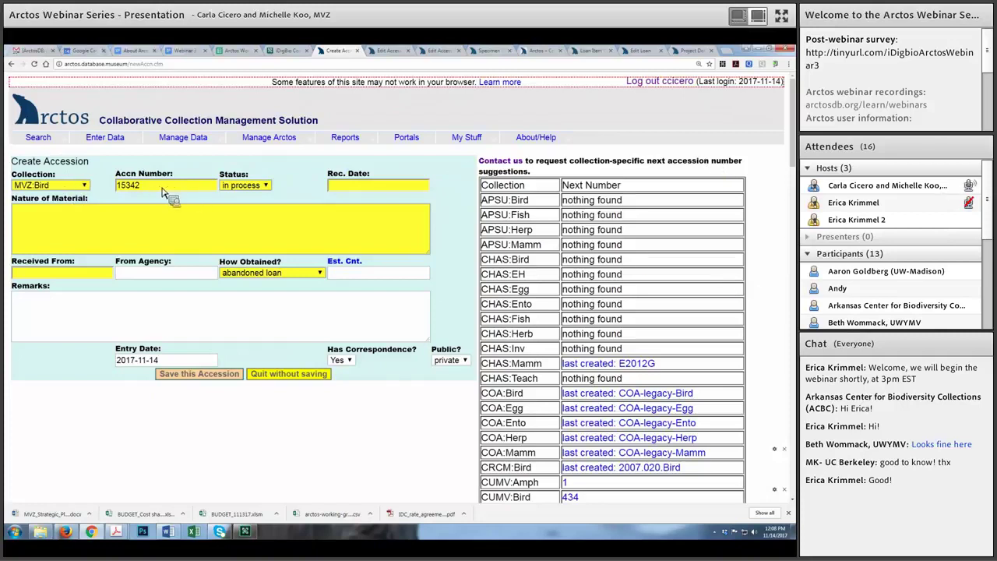
{"action": "left_click", "coordinate": [266, 186]}
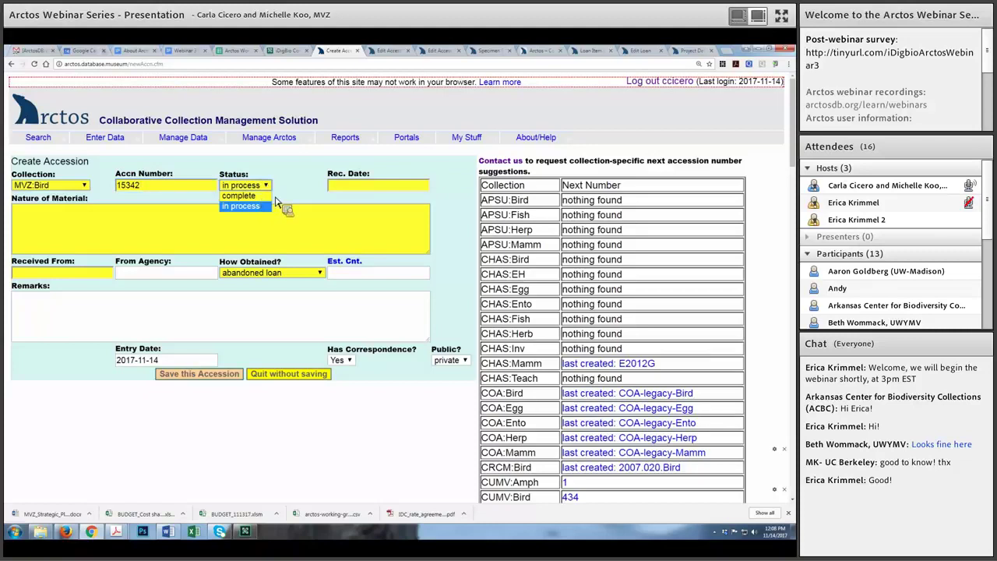
{"action": "left_click", "coordinate": [362, 188]}
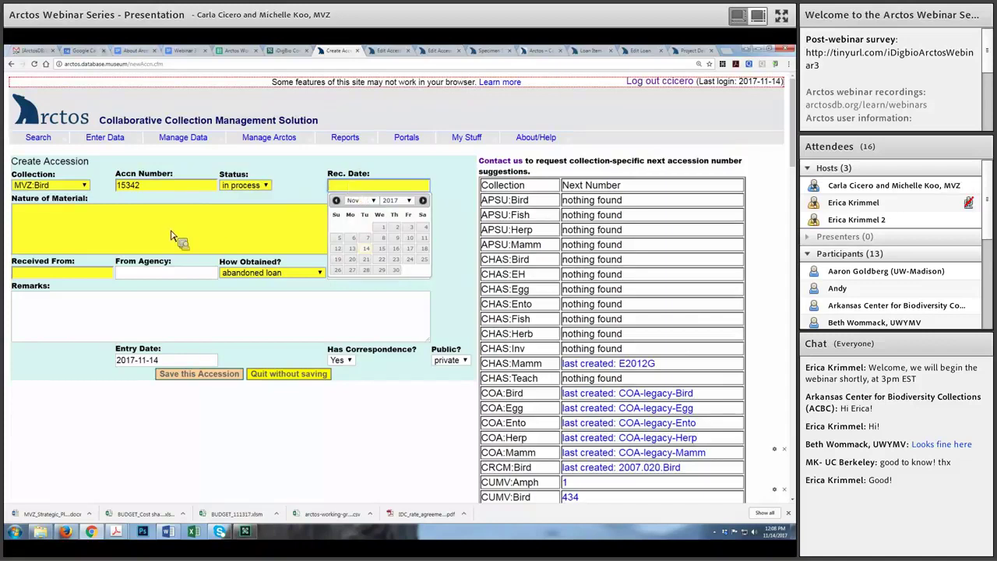
{"action": "left_click", "coordinate": [114, 226]}
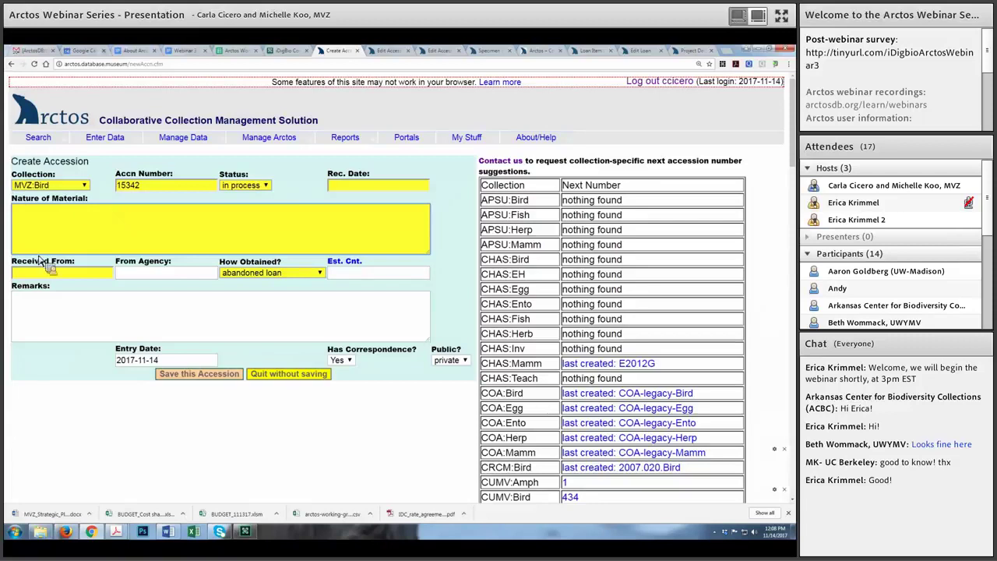
{"action": "key", "text": "Tab"}
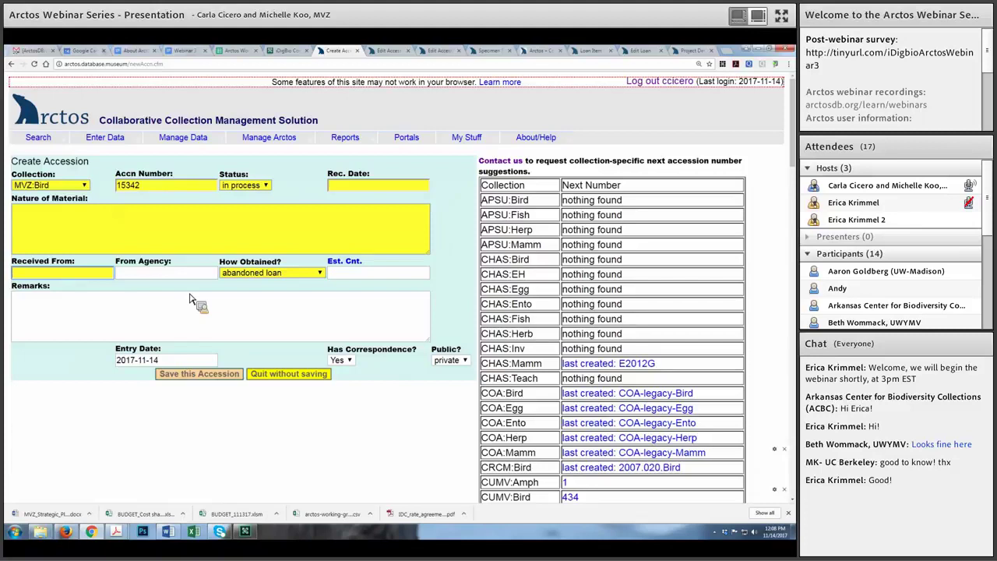
{"action": "type", "text": "cicero"}
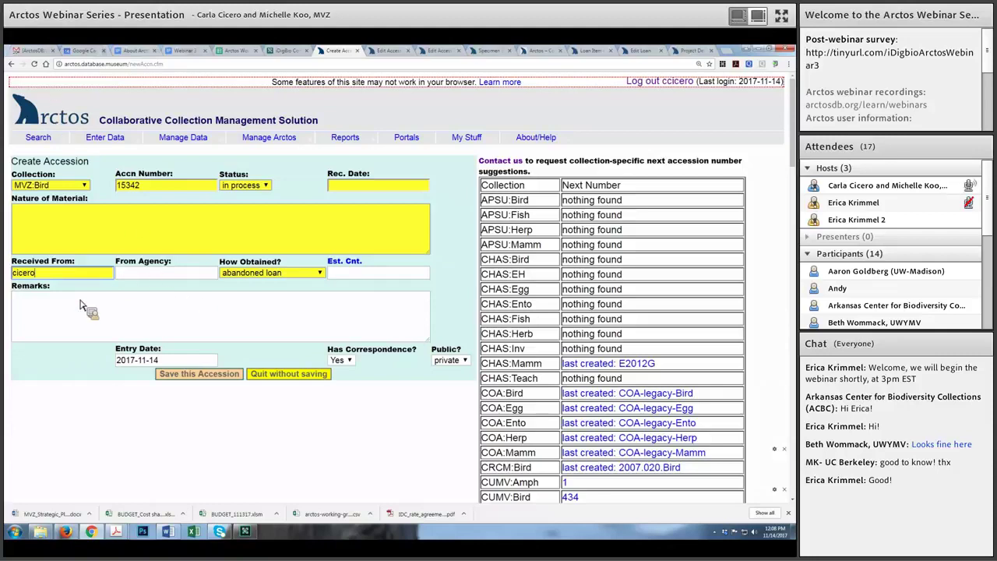
Step: Set Received From to the matching agent found by the surname lookup
{"action": "key", "text": "Tab"}
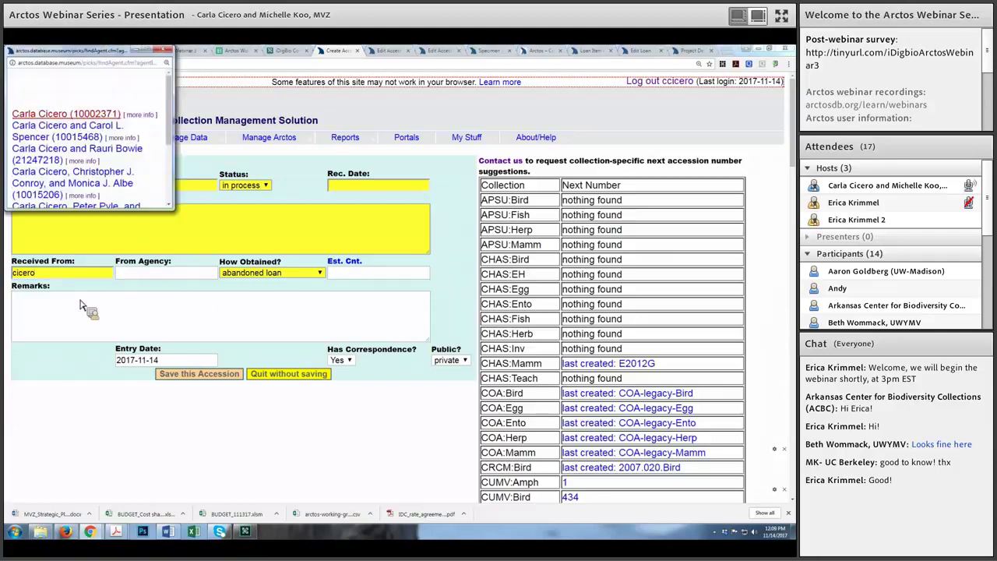
{"action": "key", "text": "Return"}
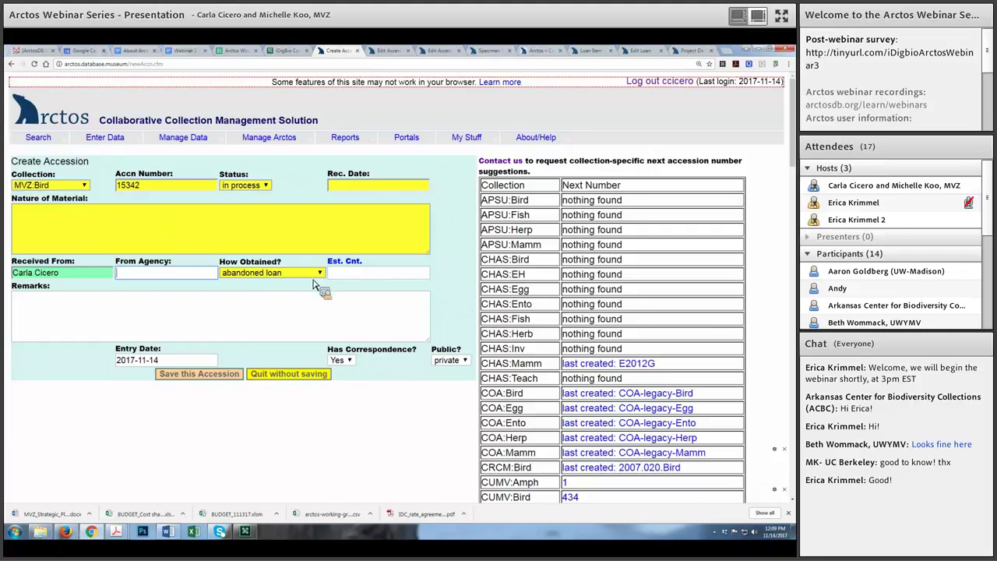
{"action": "left_click", "coordinate": [324, 277]}
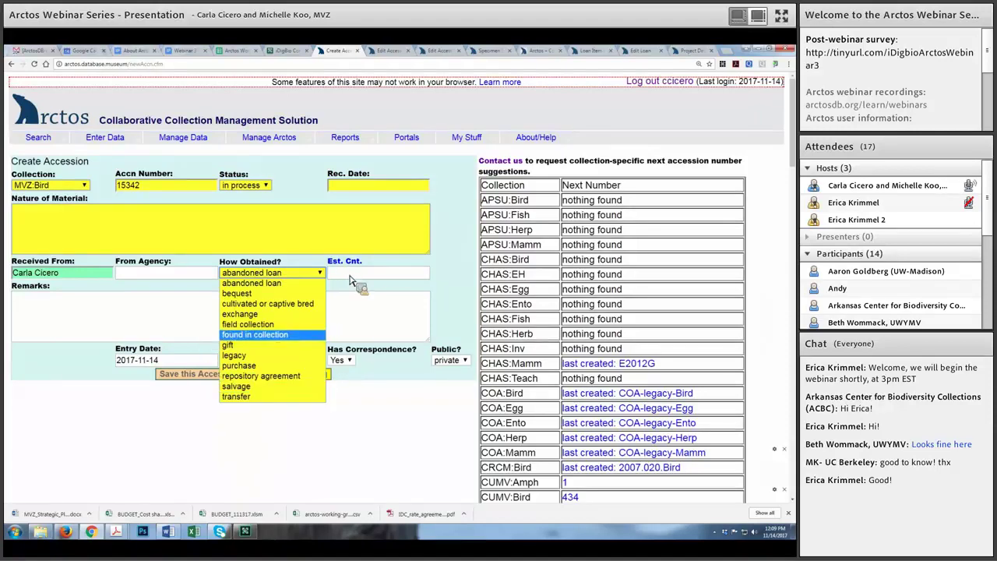
{"action": "key", "text": "Up"}
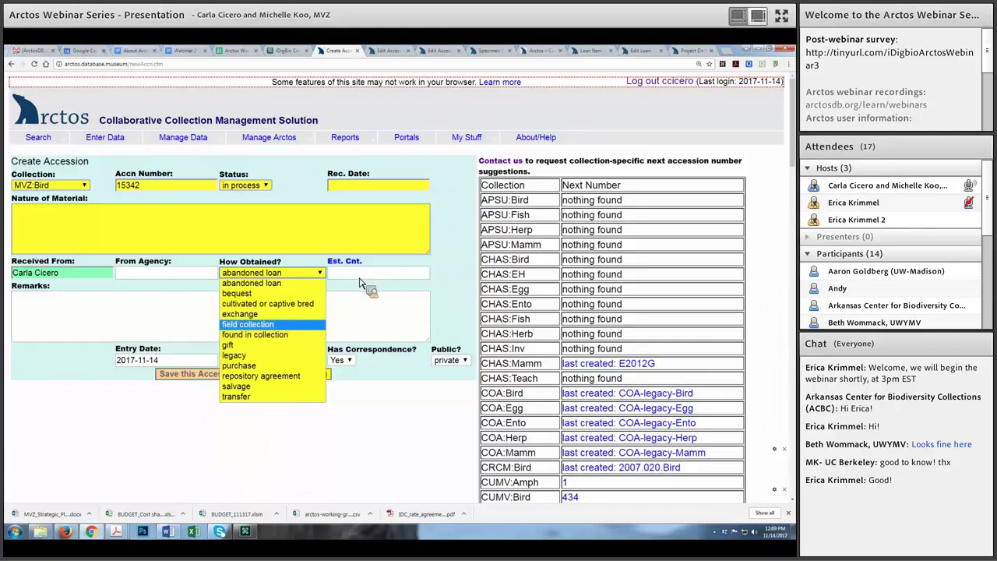
{"action": "left_click", "coordinate": [359, 282]}
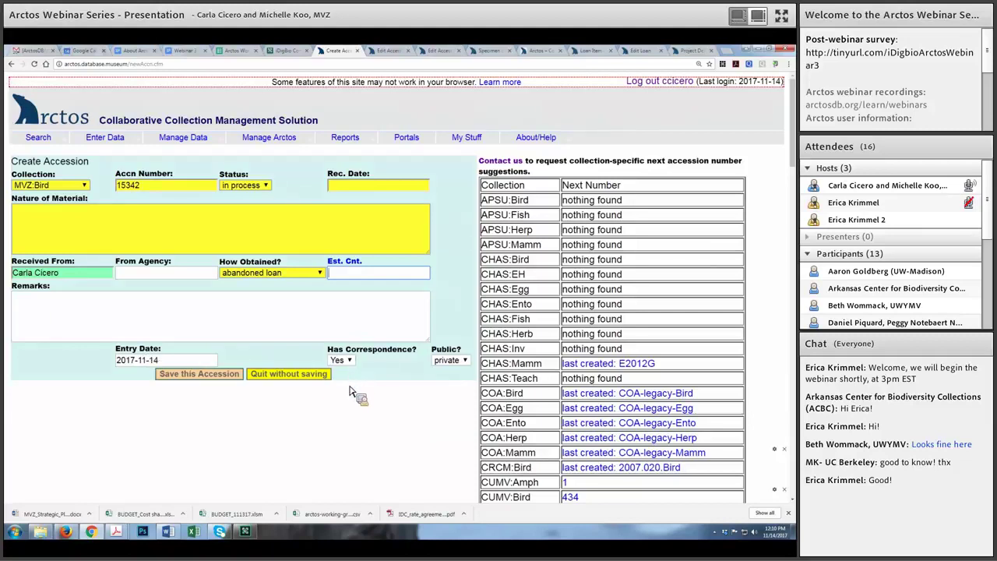
{"action": "left_click", "coordinate": [343, 360]}
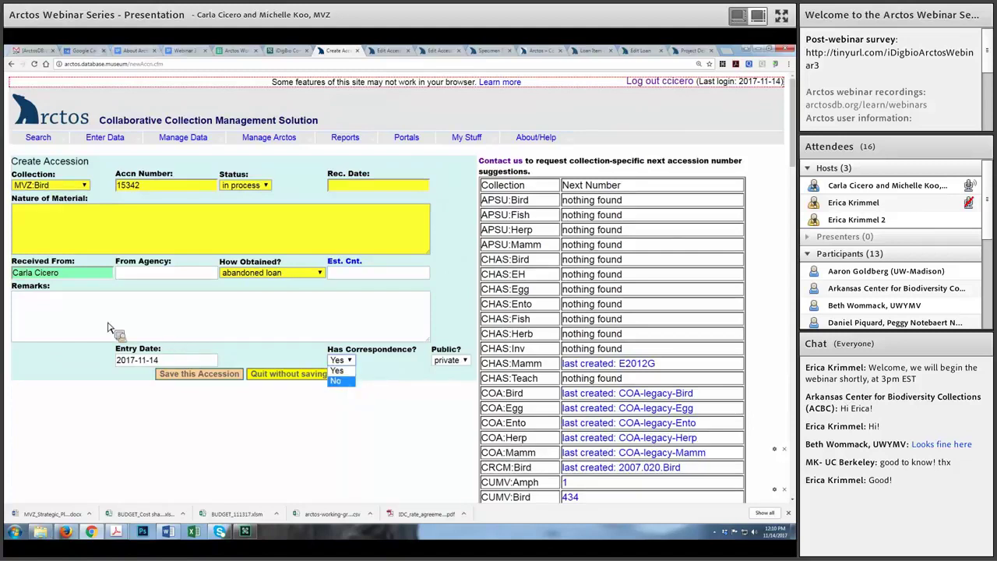
{"action": "left_click", "coordinate": [467, 368]}
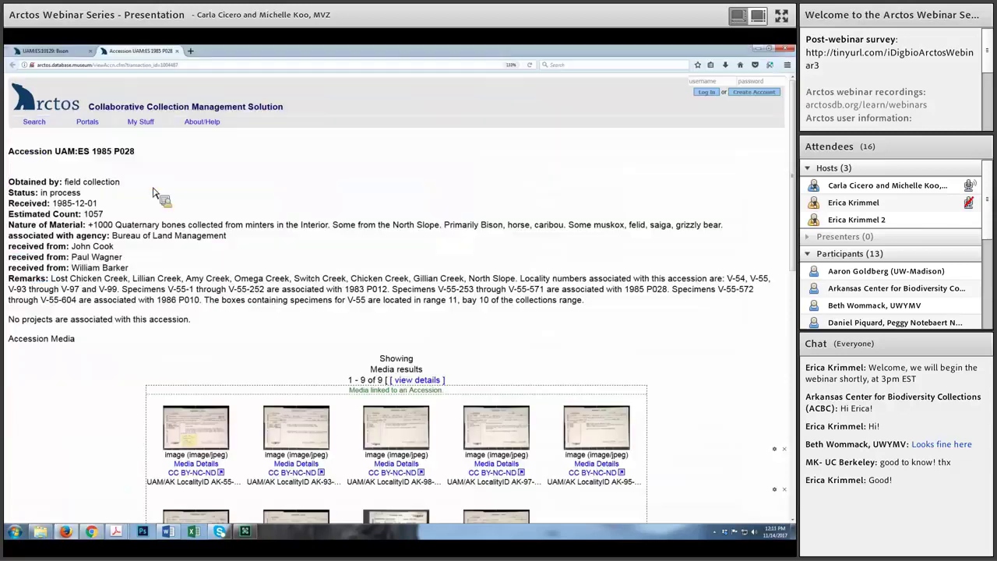
Step: From Bison specimen UAM:ES:10129, open and view accession 1985 P028 in a new tab
{"action": "key", "text": "ctrl+shift+Tab"}
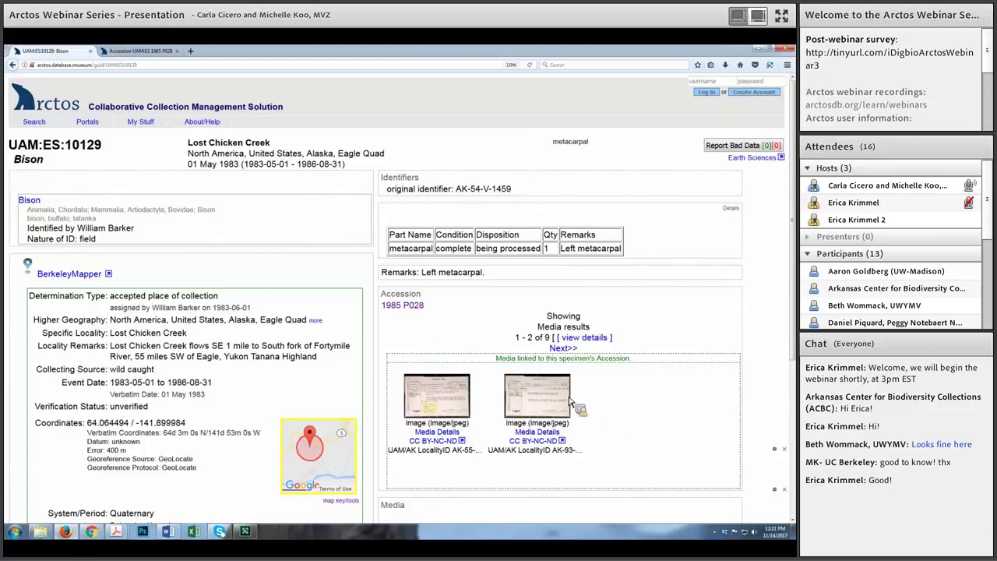
{"action": "left_click", "coordinate": [405, 305]}
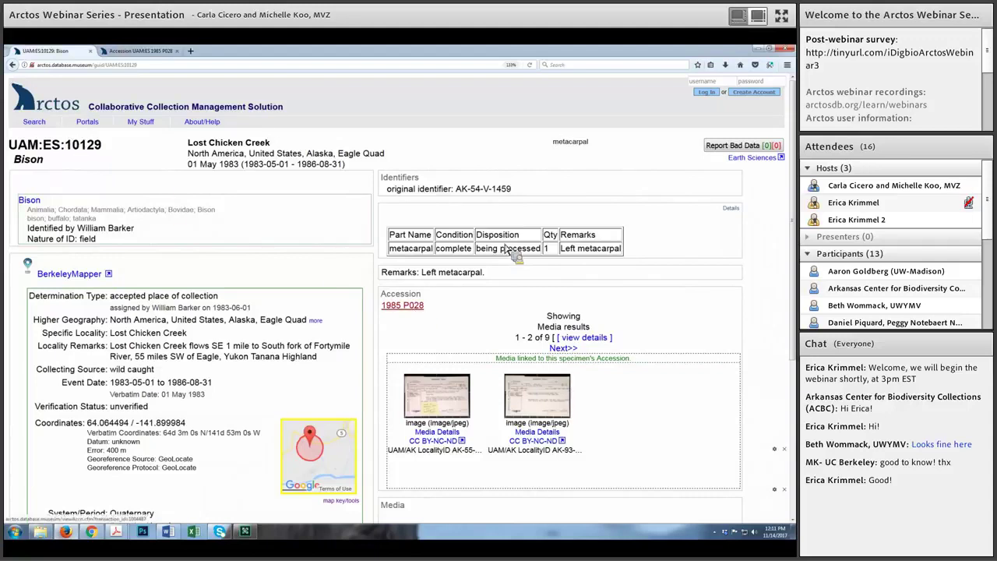
{"action": "key", "text": "ctrl+Tab"}
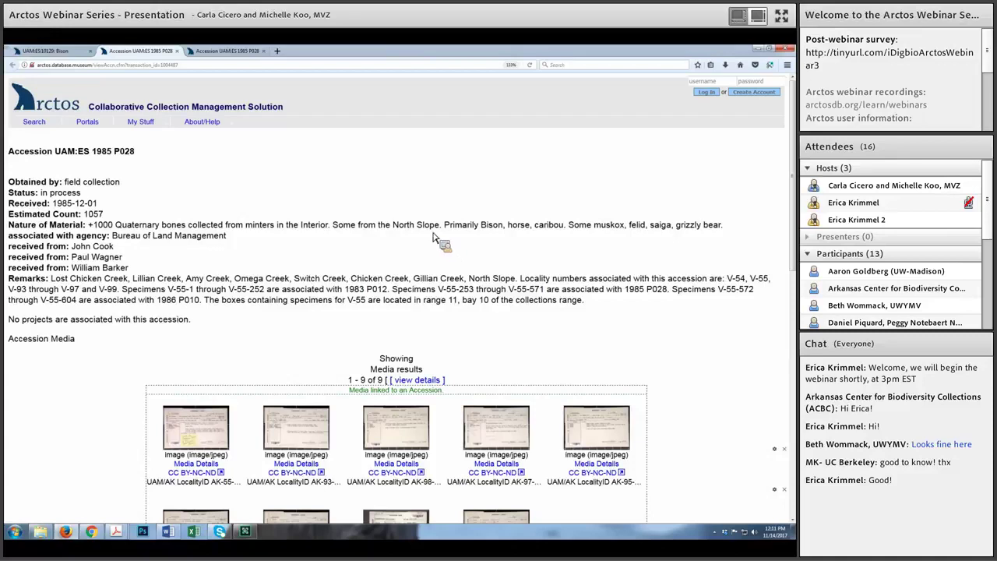
Step: Scroll accession 1985 P028, then return to the Create Accession window
{"action": "scroll", "coordinate": [356, 195], "scroll_direction": "down", "scroll_amount": 5}
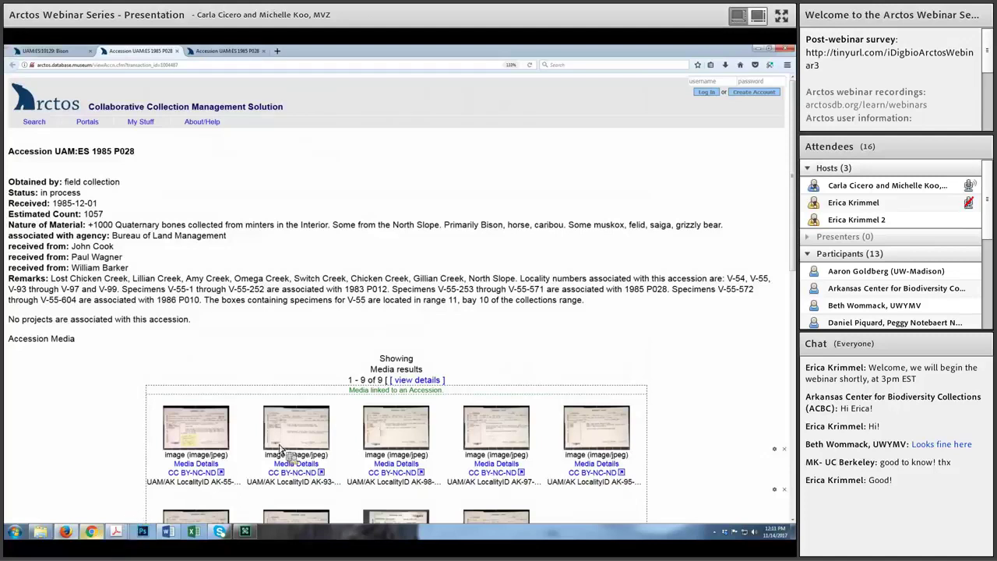
{"action": "left_click", "coordinate": [116, 479]}
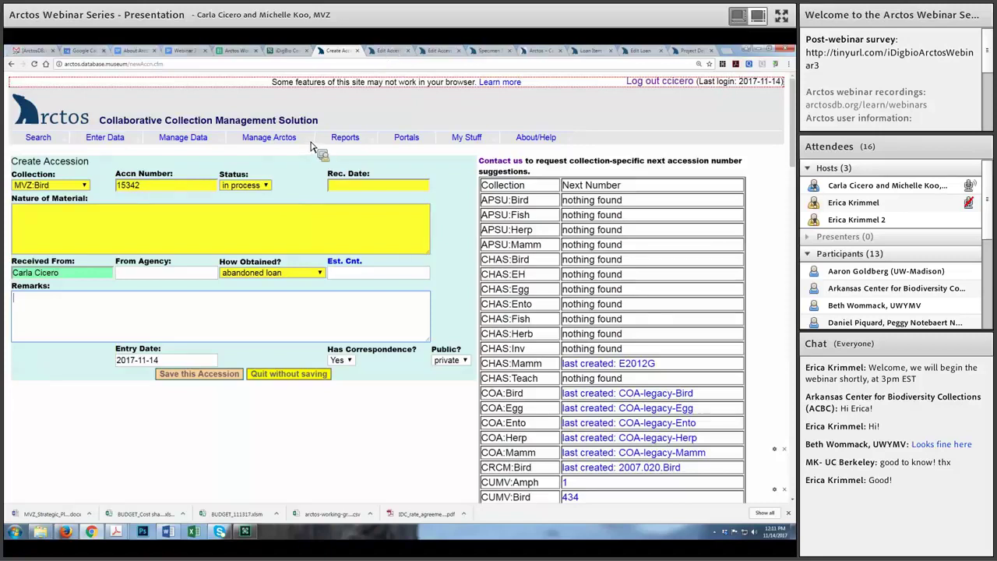
Step: Open the tick survey PDF attached to accession UAM-2016.04-ticks-Ento in a new tab
{"action": "key", "text": "ctrl+Tab"}
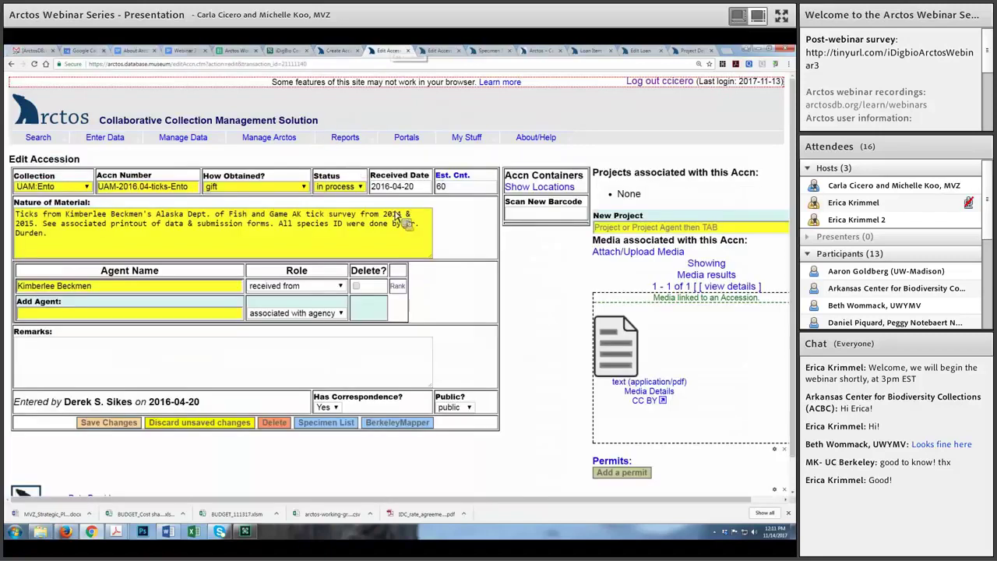
{"action": "mouse_move", "coordinate": [269, 137]}
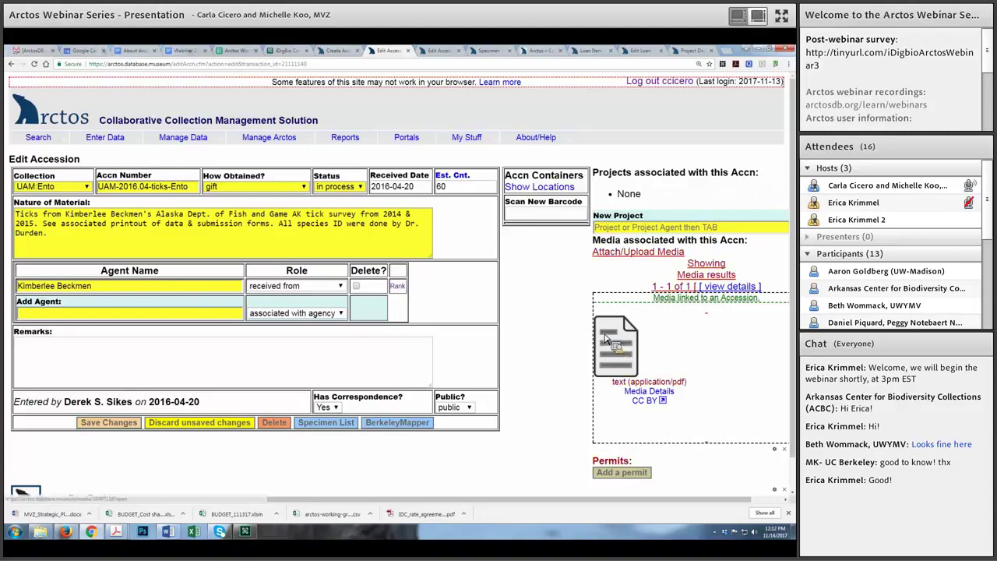
{"action": "mouse_move", "coordinate": [620, 349]}
{"action": "left_mouse_down"}
{"action": "mouse_move", "coordinate": [624, 391]}
{"action": "mouse_move", "coordinate": [635, 370]}
{"action": "mouse_move", "coordinate": [621, 356]}
{"action": "left_mouse_up"}
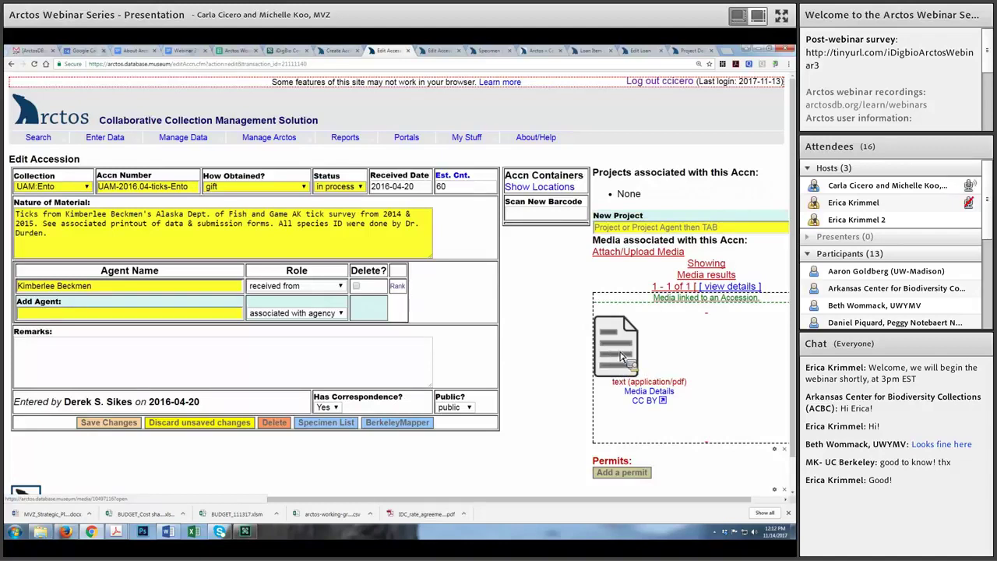
{"action": "left_click_drag", "start_coordinate": [621, 357], "coordinate": [327, 160]}
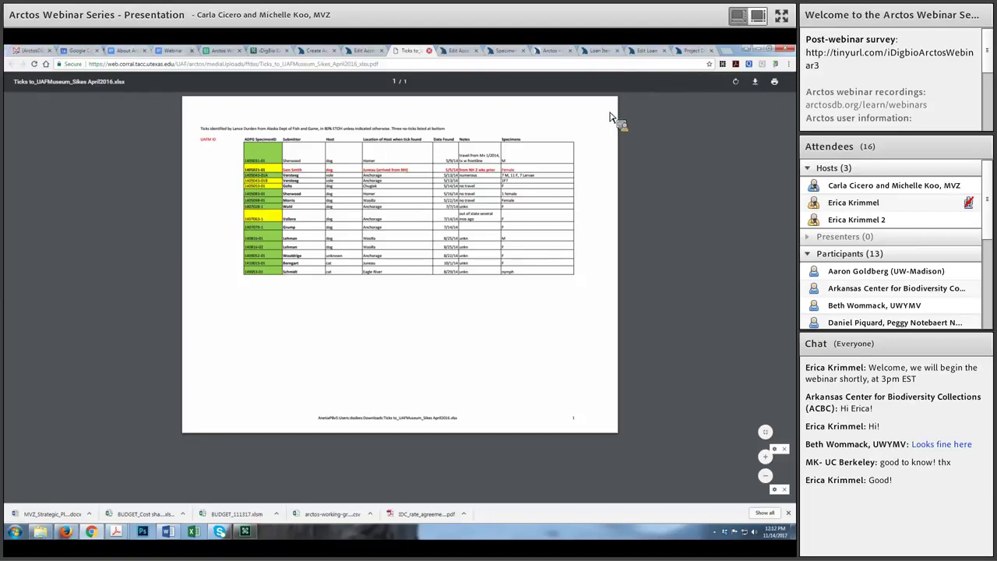
Step: Dismiss the Ento accession's media upload dialog and switch to the UAM:EH 0236 edit tab
{"action": "left_click", "coordinate": [390, 51]}
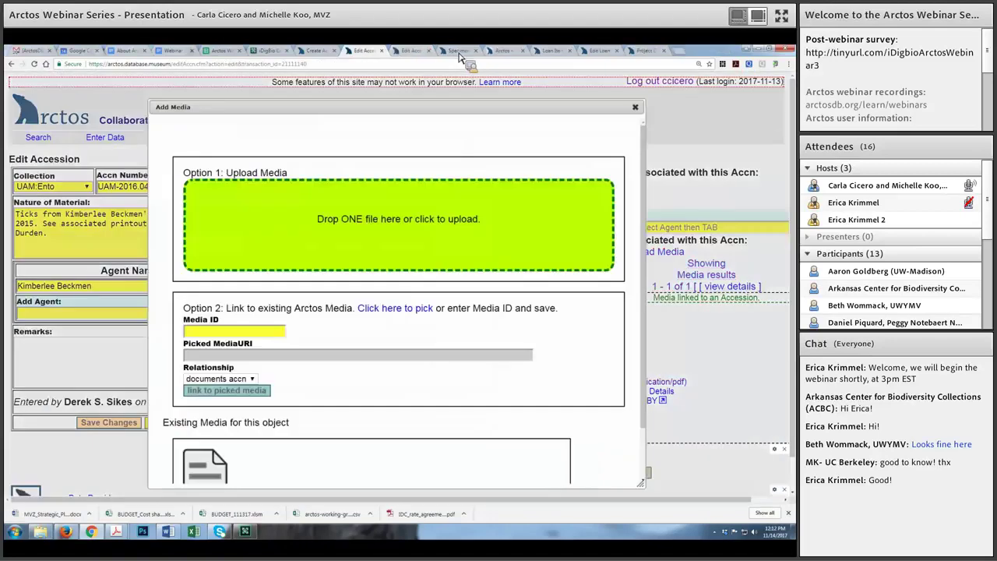
{"action": "left_click", "coordinate": [429, 50]}
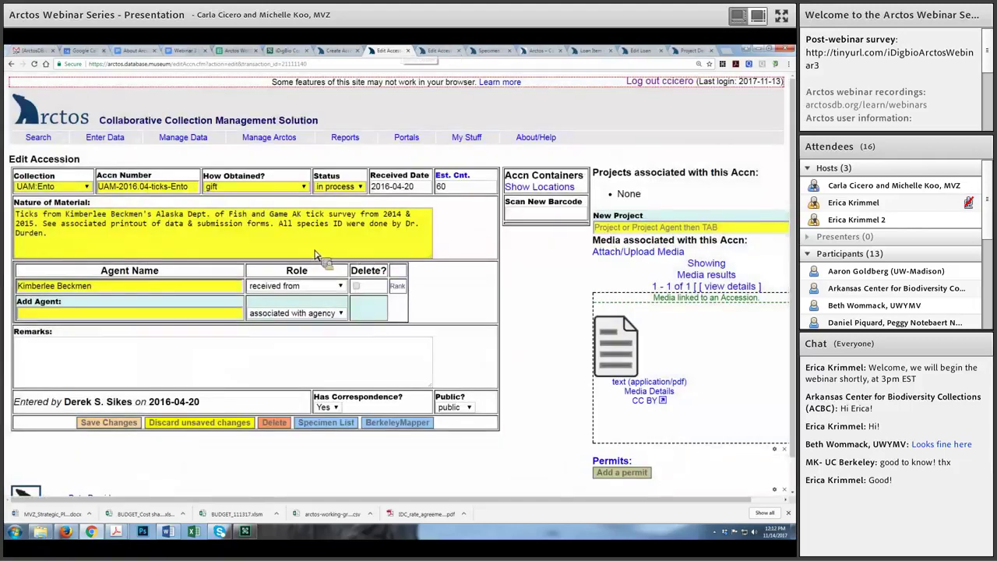
{"action": "key", "text": "ctrl+Tab"}
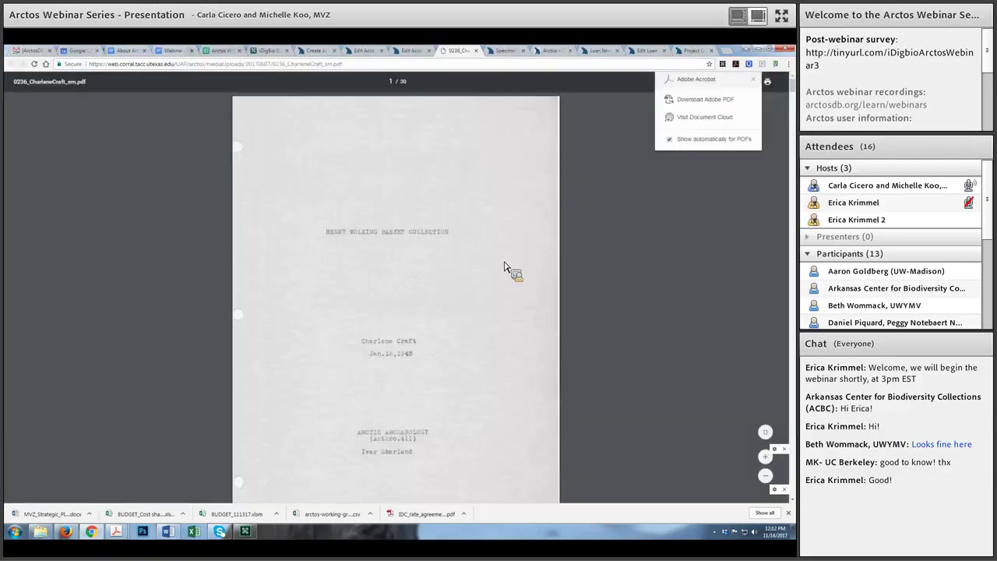
Step: Review the 28-page PDF report, close it, and dismiss the media upload dialog
{"action": "scroll", "coordinate": [504, 267], "scroll_direction": "down", "scroll_amount": 10}
{"action": "scroll", "coordinate": [637, 112], "scroll_direction": "down", "scroll_amount": 3}
{"action": "scroll", "coordinate": [638, 112], "scroll_direction": "up", "scroll_amount": 8}
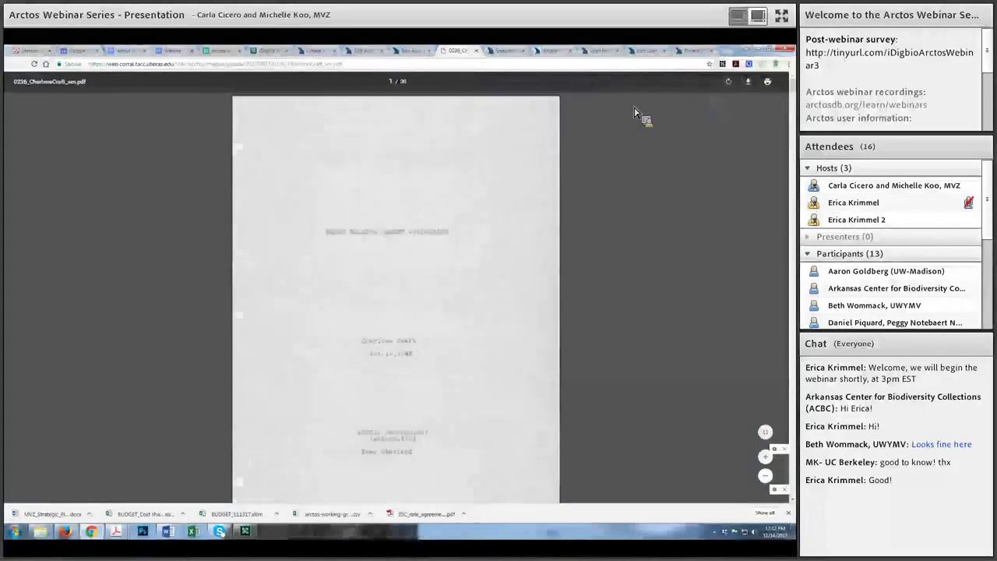
{"action": "key", "text": "ctrl+w"}
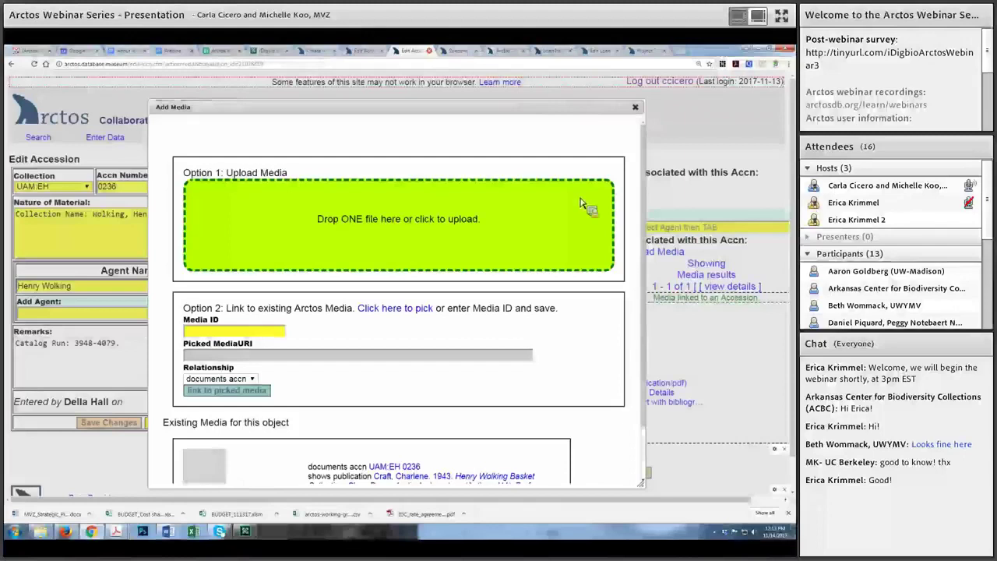
{"action": "key", "text": "Escape"}
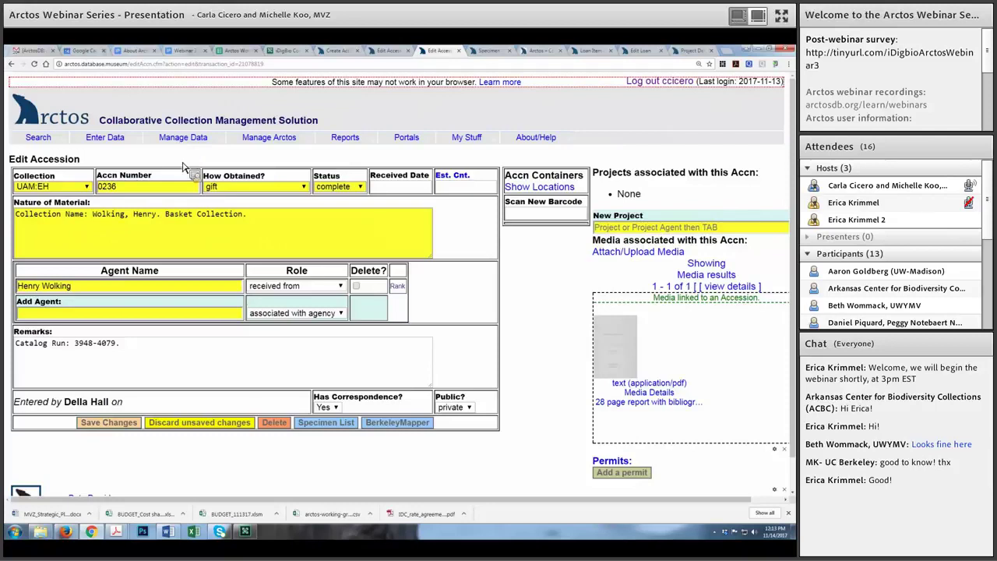
Step: Open Find Accession from Manage Data > Transactions
{"action": "mouse_move", "coordinate": [183, 137]}
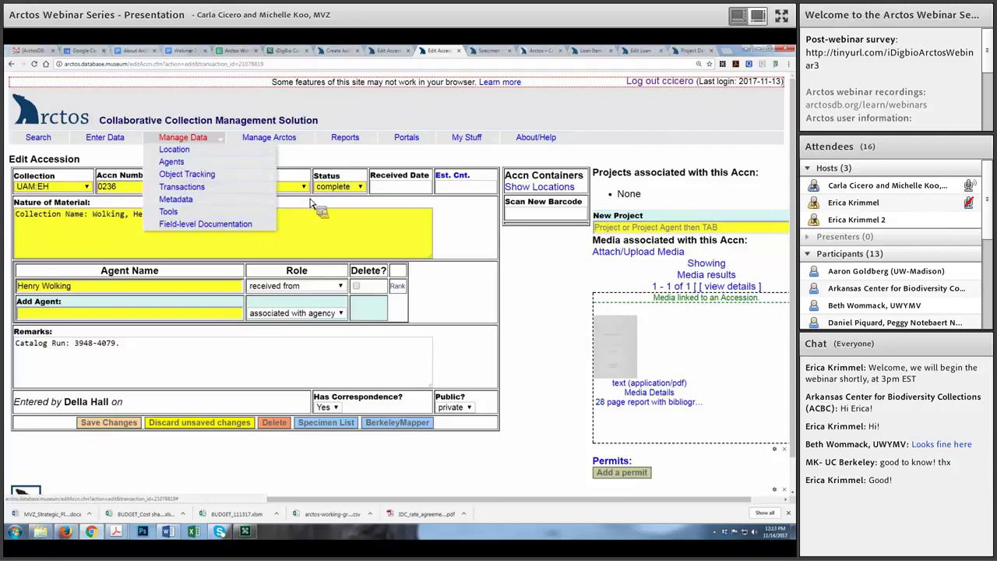
{"action": "mouse_move", "coordinate": [311, 204]}
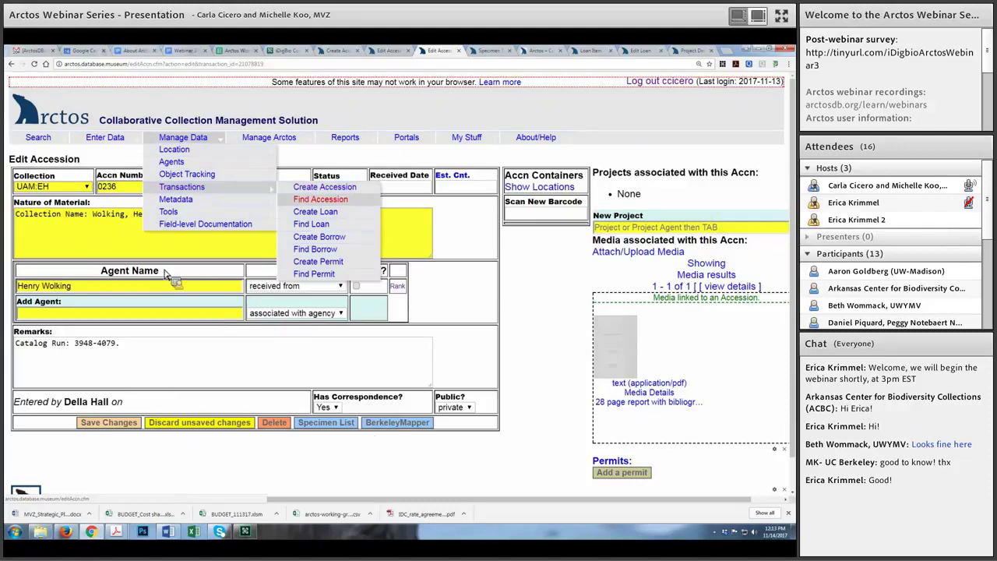
{"action": "left_click", "coordinate": [320, 198]}
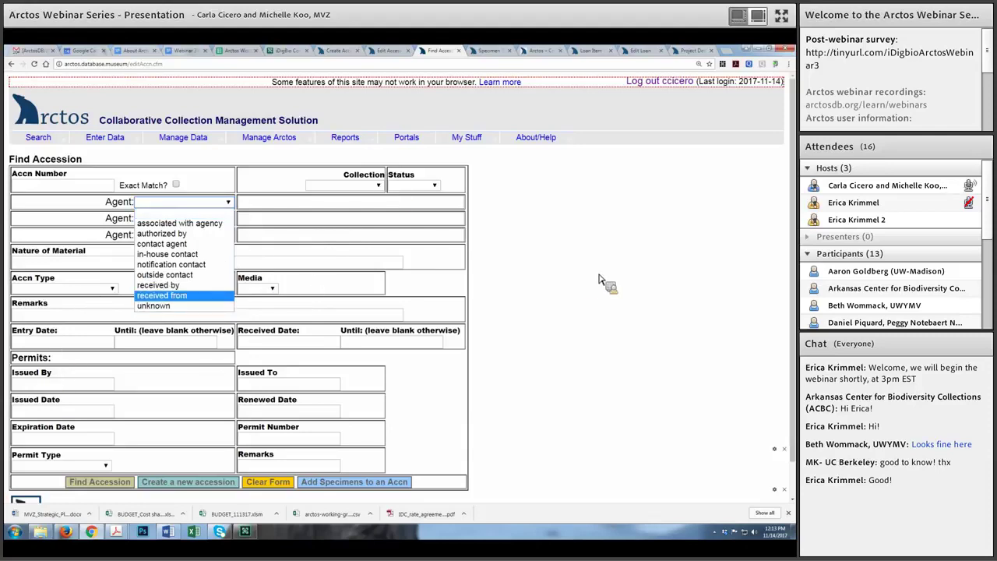
Step: Search accessions received from the named agent with 'utah' in Nature of Material
{"action": "left_click", "coordinate": [452, 344]}
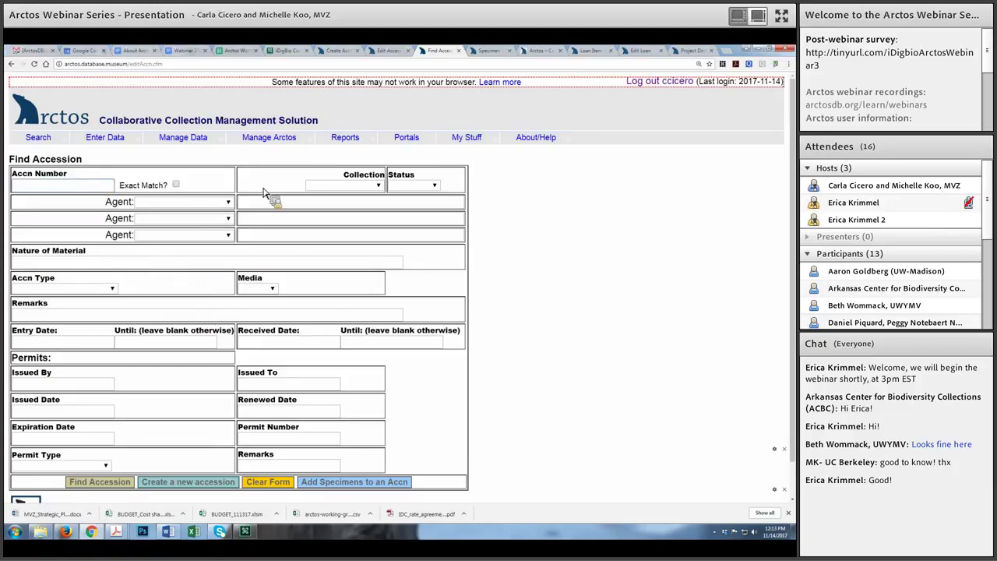
{"action": "left_click", "coordinate": [187, 201]}
{"action": "left_click", "coordinate": [148, 291]}
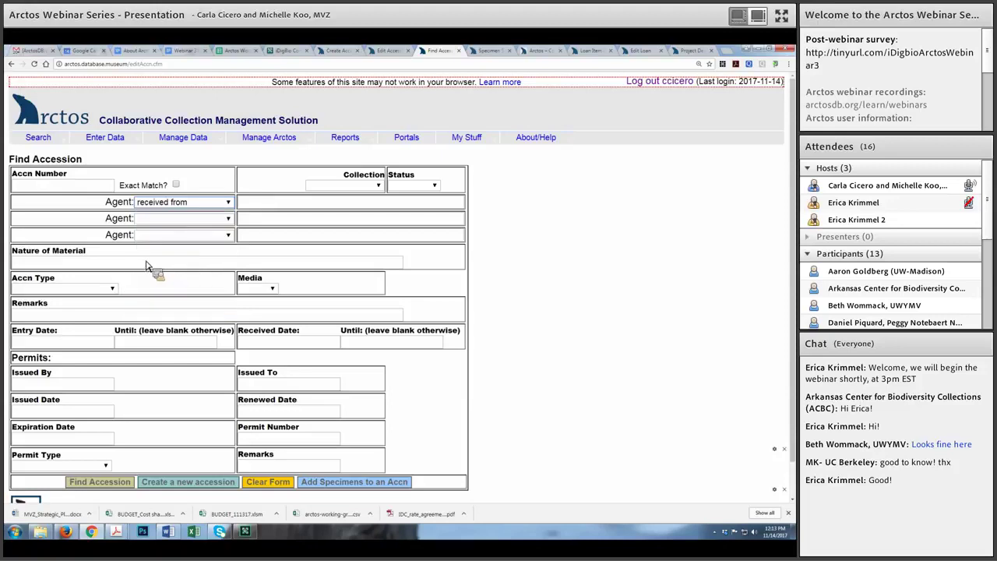
{"action": "key", "text": "Tab"}
{"action": "type", "text": "cicero"}
{"action": "left_click", "coordinate": [46, 263]}
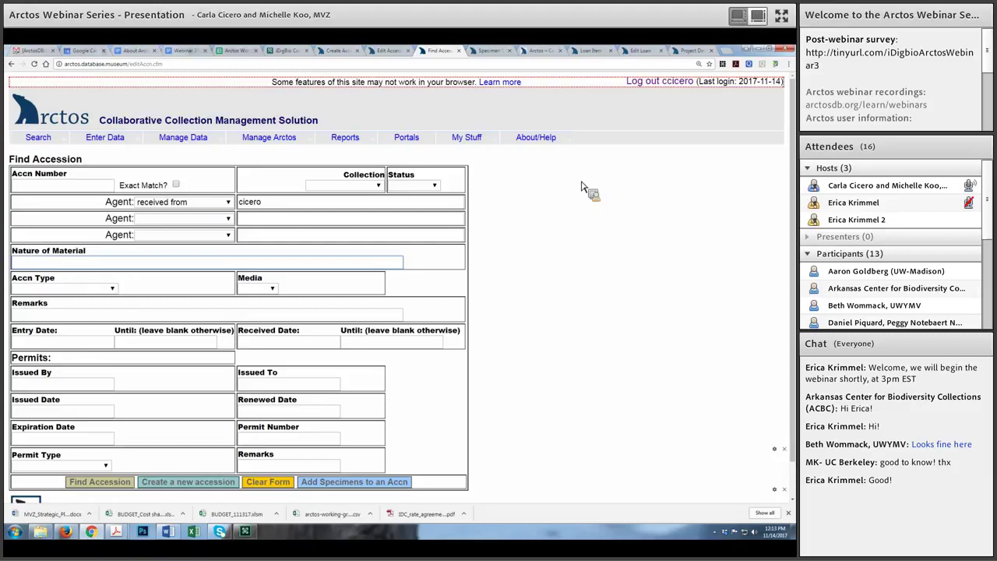
{"action": "type", "text": "utah"}
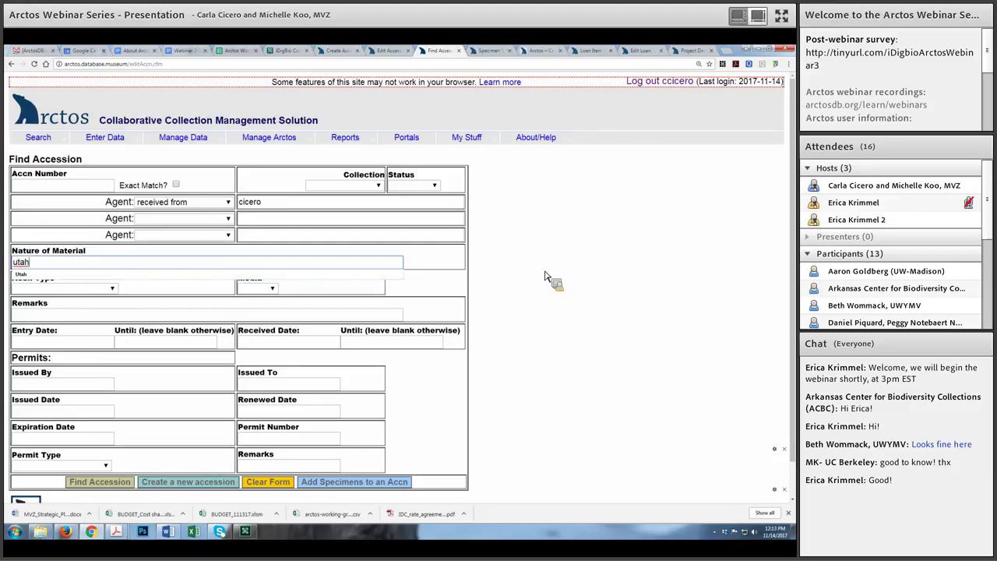
{"action": "left_click", "coordinate": [550, 280]}
{"action": "key", "text": "Return"}
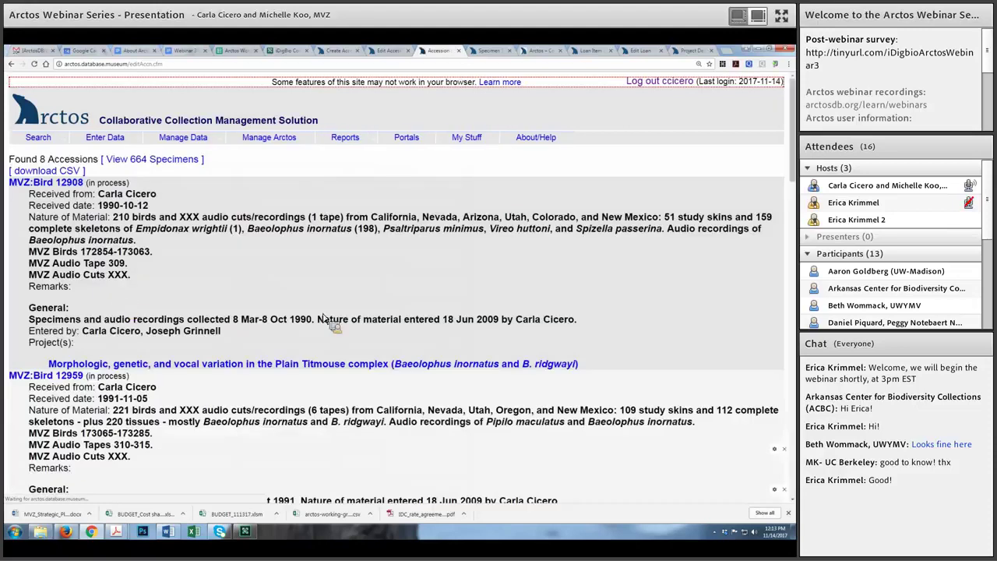
Step: Scroll to the end of the accession results and open MVZ:Bird 15219 for editing
{"action": "scroll", "coordinate": [231, 316], "scroll_direction": "down", "scroll_amount": 5}
{"action": "scroll", "coordinate": [138, 313], "scroll_direction": "down", "scroll_amount": 10}
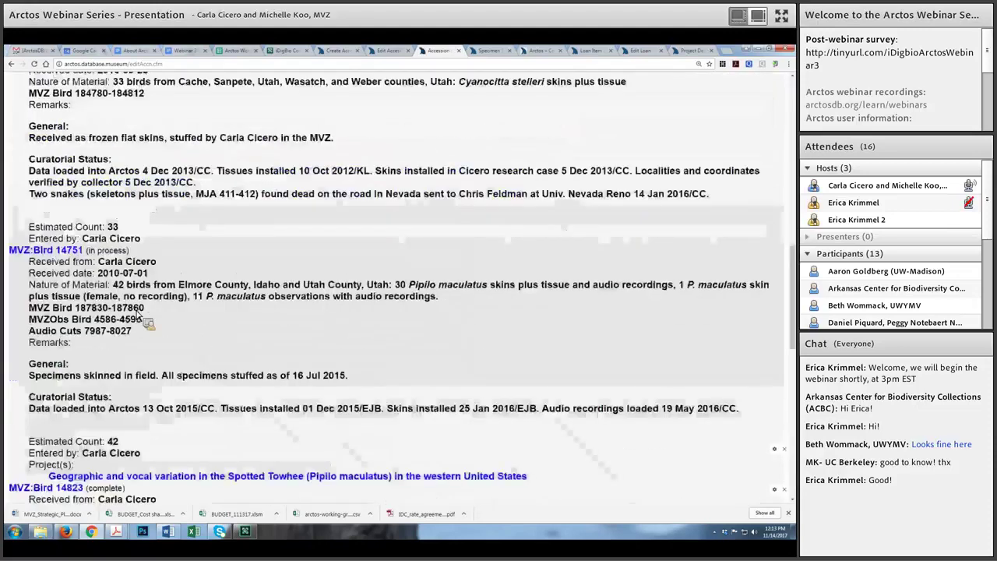
{"action": "scroll", "coordinate": [131, 311], "scroll_direction": "down", "scroll_amount": 5}
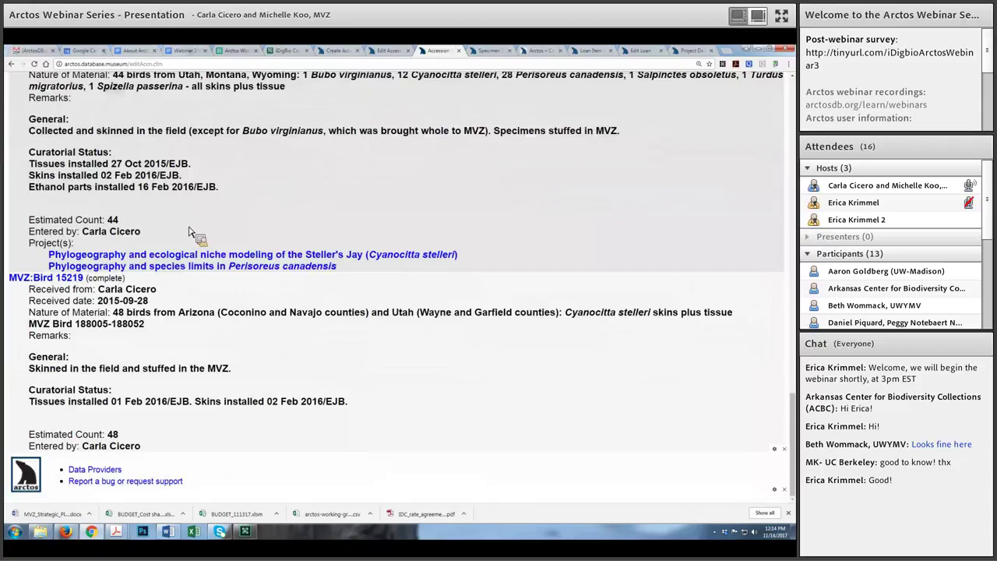
{"action": "left_click", "coordinate": [45, 277]}
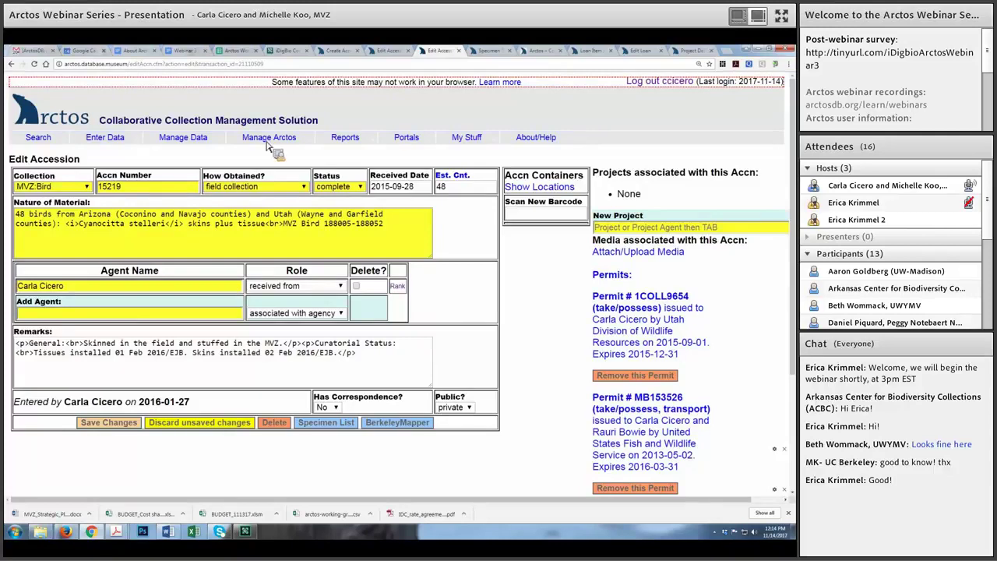
Step: Bring up the Manage Data menu's Transactions submenu from the accession page
{"action": "left_click", "coordinate": [192, 137]}
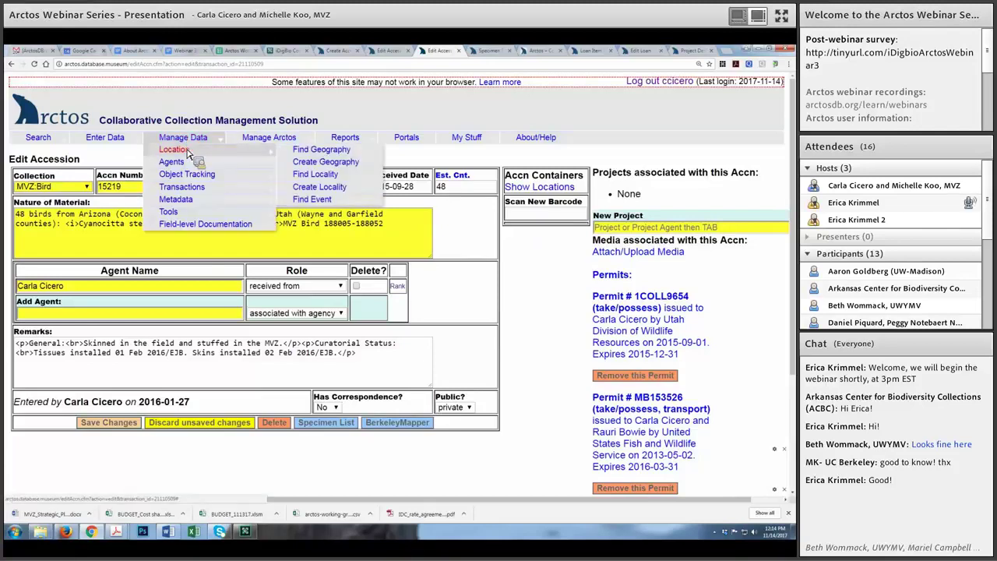
{"action": "left_click", "coordinate": [187, 192]}
{"action": "mouse_move", "coordinate": [187, 193]}
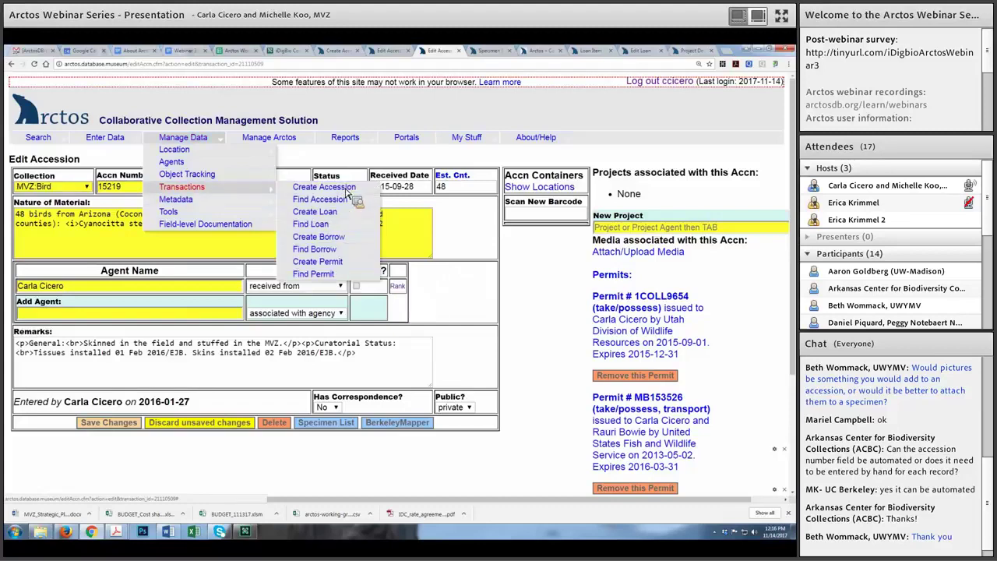
Step: Start a new accession and look over the next accession numbers table, returning to the top
{"action": "left_click", "coordinate": [343, 188]}
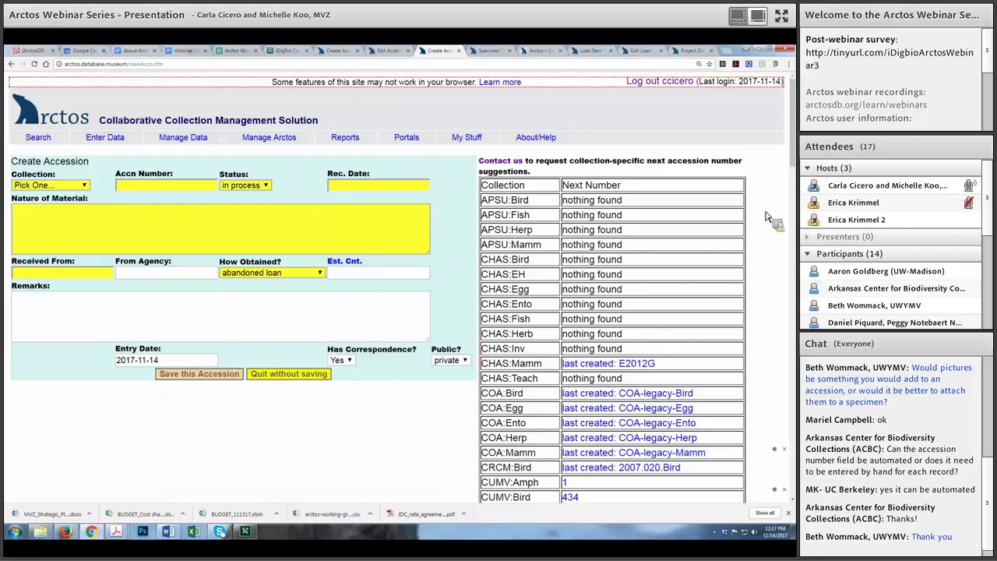
{"action": "scroll", "coordinate": [768, 216], "scroll_direction": "down", "scroll_amount": 4}
{"action": "scroll", "coordinate": [768, 216], "scroll_direction": "down", "scroll_amount": 4}
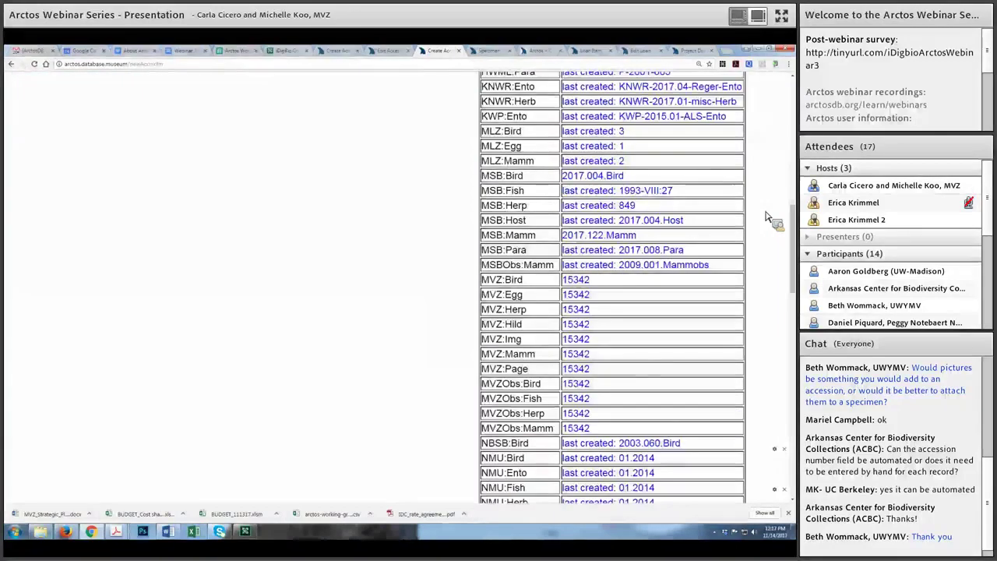
{"action": "scroll", "coordinate": [767, 216], "scroll_direction": "down", "scroll_amount": 4}
{"action": "scroll", "coordinate": [768, 217], "scroll_direction": "up", "scroll_amount": 4}
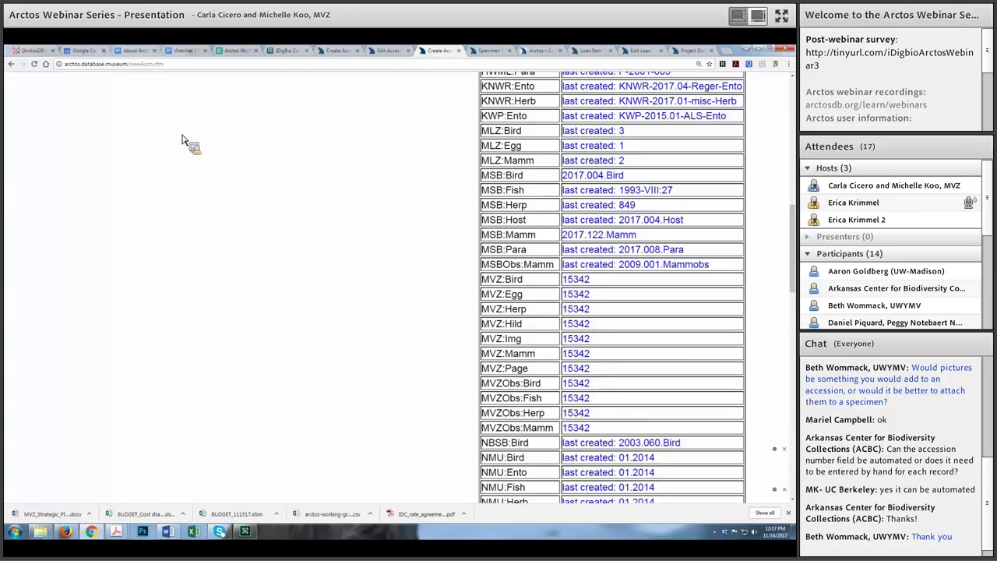
{"action": "scroll", "coordinate": [181, 140], "scroll_direction": "up", "scroll_amount": 5}
{"action": "scroll", "coordinate": [181, 140], "scroll_direction": "up", "scroll_amount": 3}
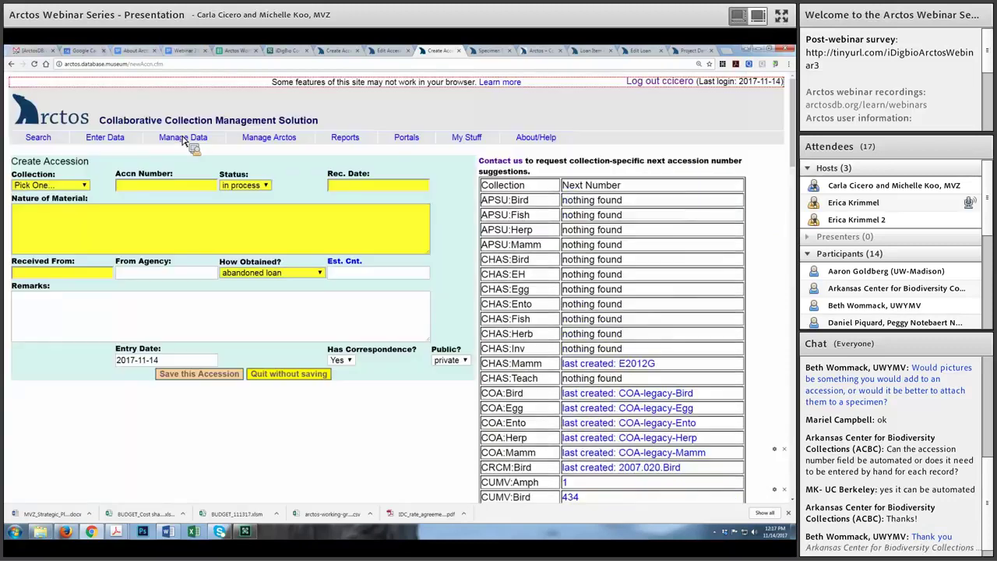
{"action": "mouse_move", "coordinate": [182, 141]}
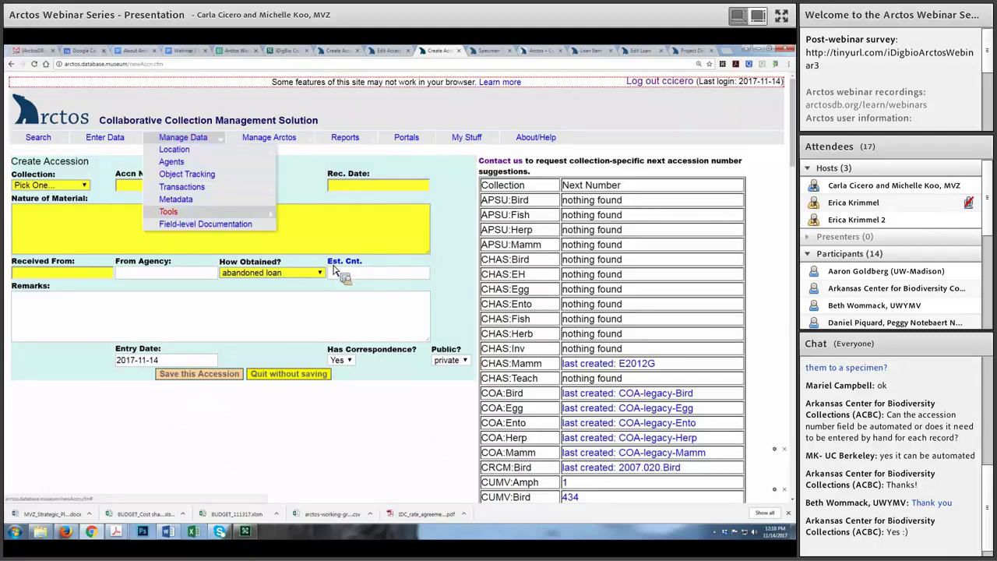
Step: Choose Create Permit from the Manage Data > Transactions submenu
{"action": "mouse_move", "coordinate": [181, 187]}
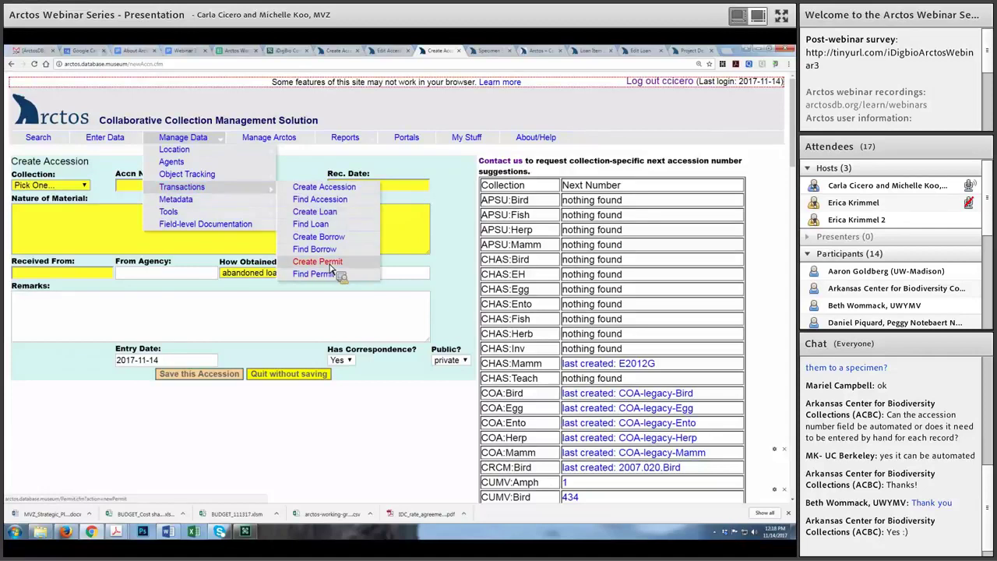
{"action": "left_click", "coordinate": [331, 264]}
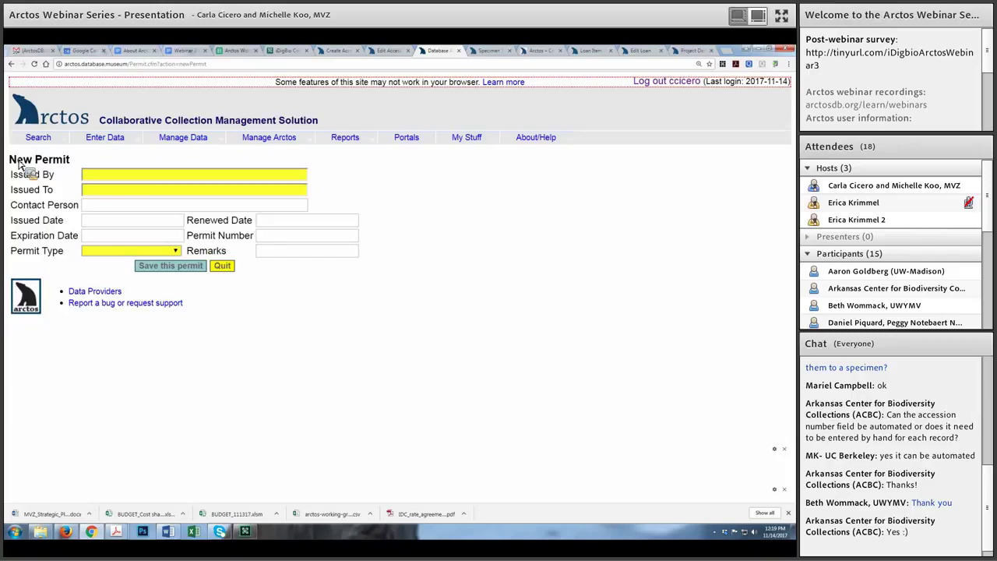
Step: Look up 'fish and wild' as the permit issuer, then clear the Issued By entry
{"action": "left_click", "coordinate": [112, 179]}
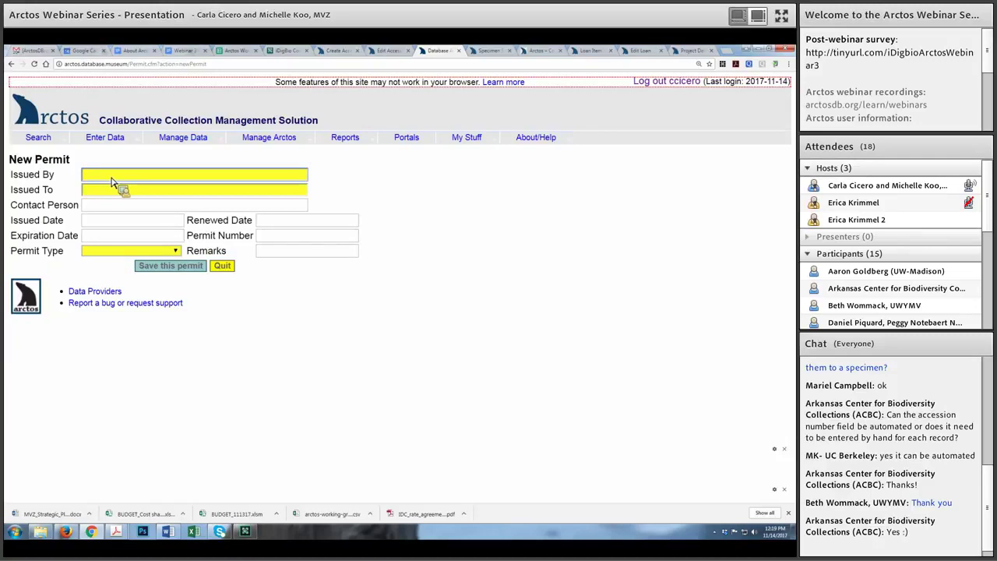
{"action": "type", "text": "fish and wildli"}
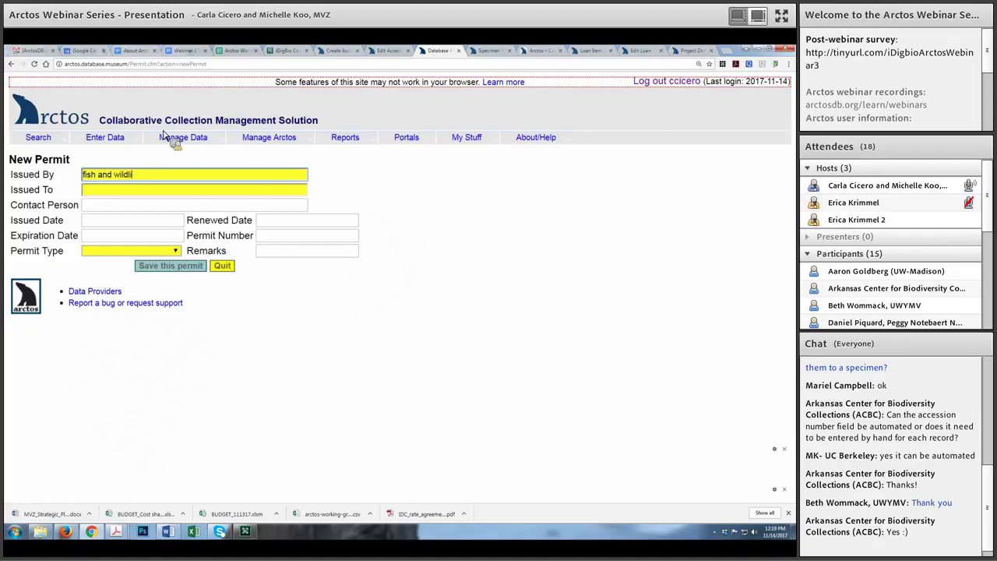
{"action": "key", "text": "Tab"}
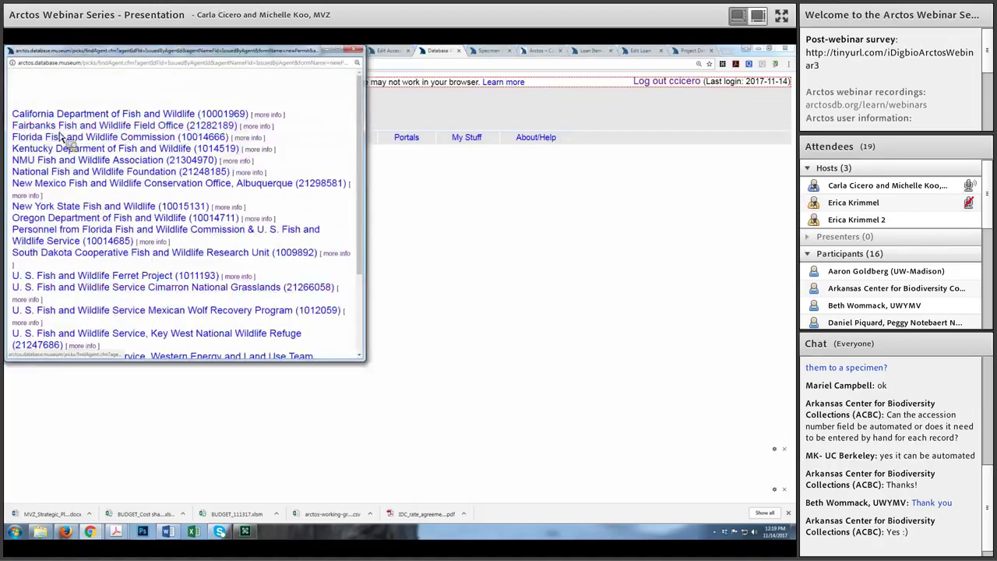
{"action": "left_click", "coordinate": [94, 195]}
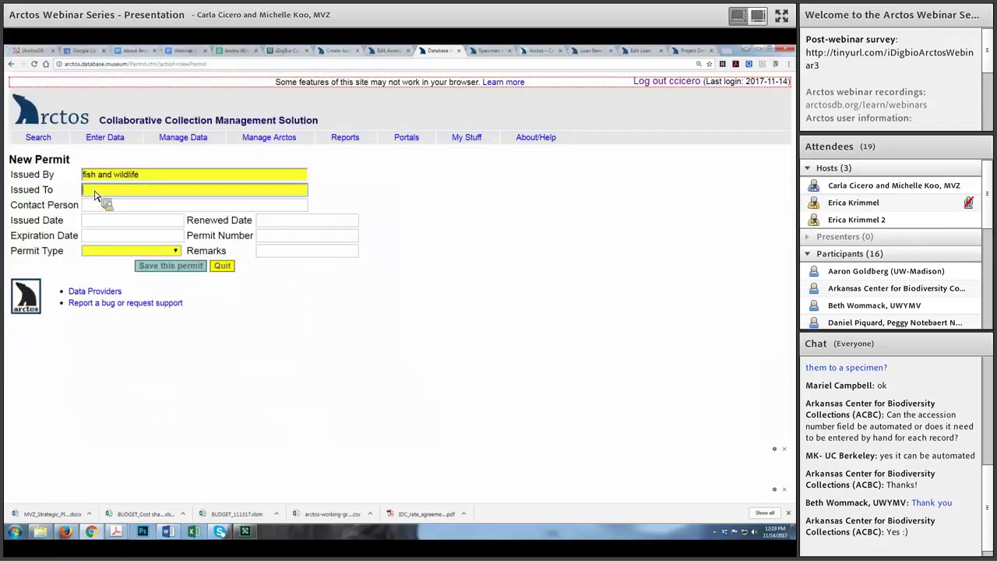
{"action": "key", "text": "ctrl+shift+Left"}
{"action": "key", "text": "ctrl+shift+Left"}
{"action": "key", "text": "ctrl+shift+Left"}
{"action": "key", "text": "BackSpace"}
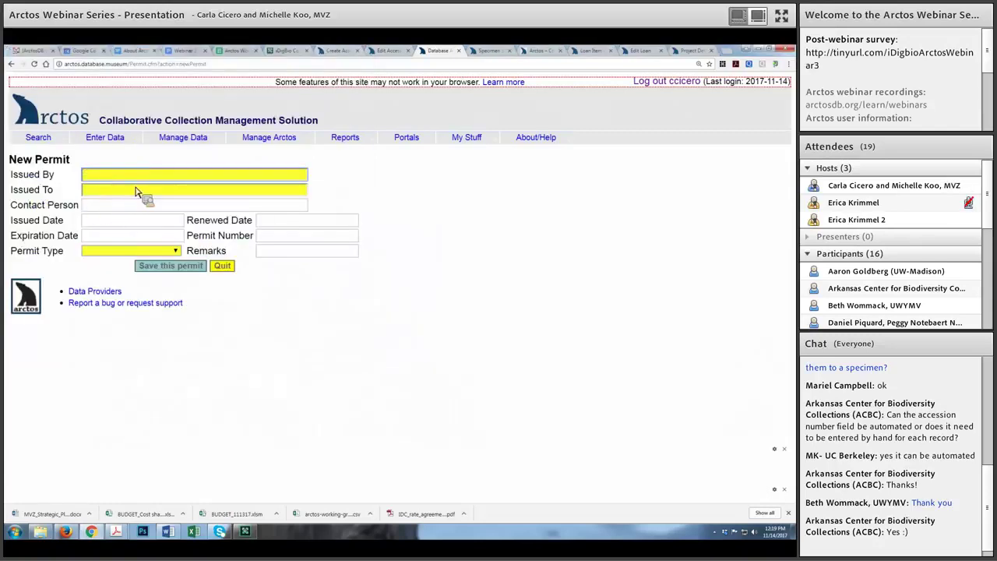
{"action": "left_click", "coordinate": [98, 207]}
Step: Move through the Contact Person and Permit Number fields and open the Permit Type list
{"action": "left_click", "coordinate": [98, 207]}
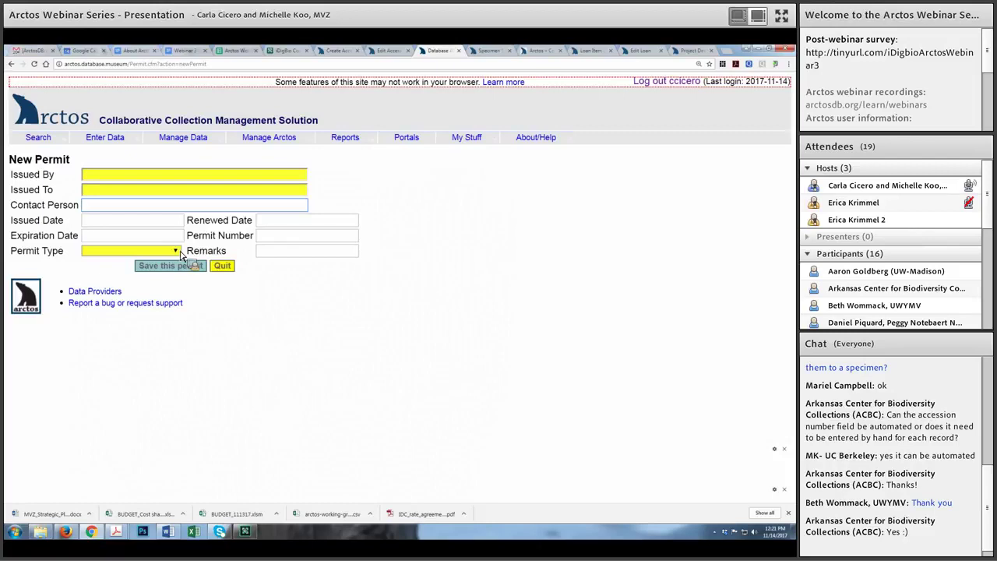
{"action": "key", "text": "Tab"}
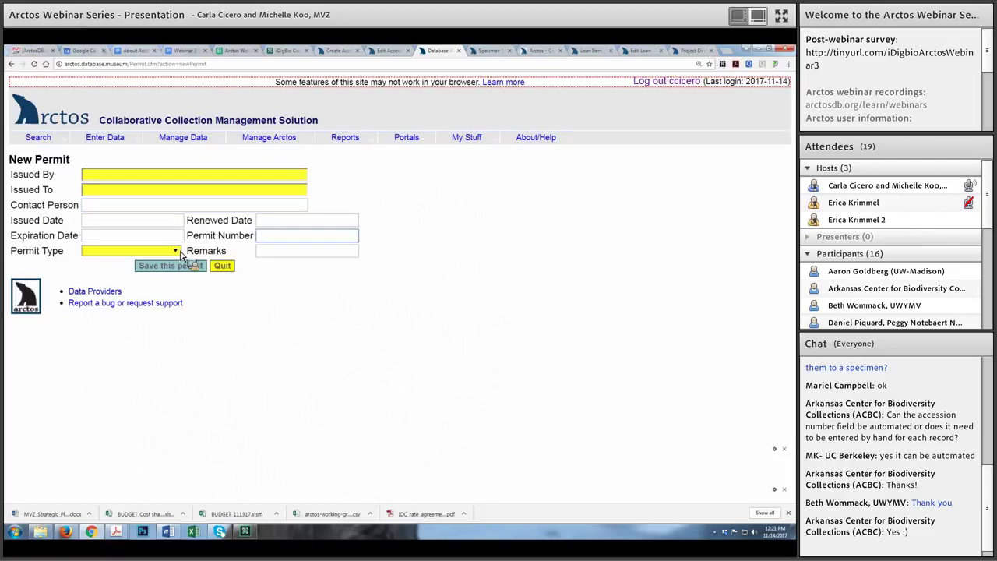
{"action": "left_click", "coordinate": [176, 251]}
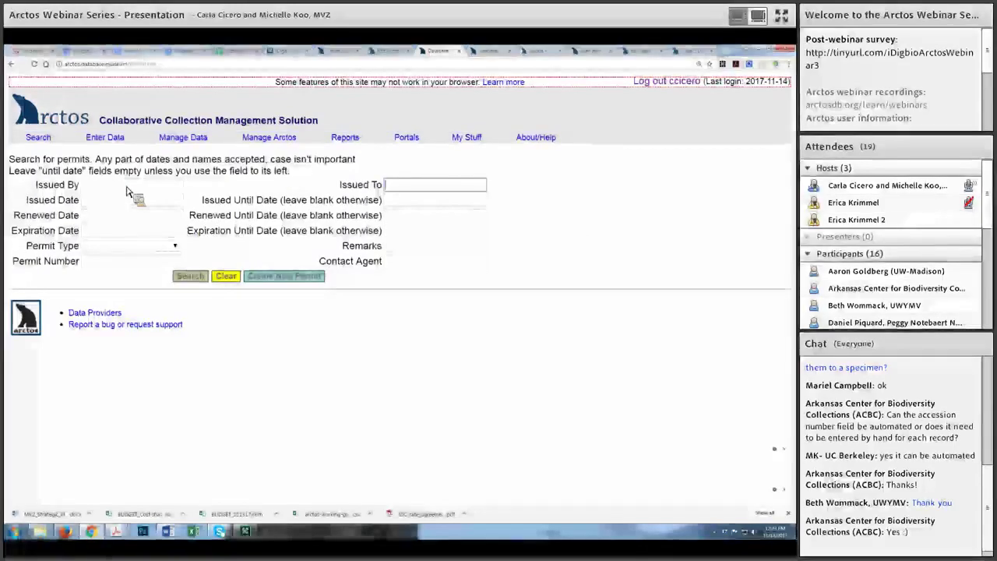
Step: Search permits issued by 'fish and wildlife' to the recipient, entered by surname
{"action": "type", "text": "cicero"}
{"action": "left_click", "coordinate": [129, 191]}
{"action": "type", "text": "fish "}
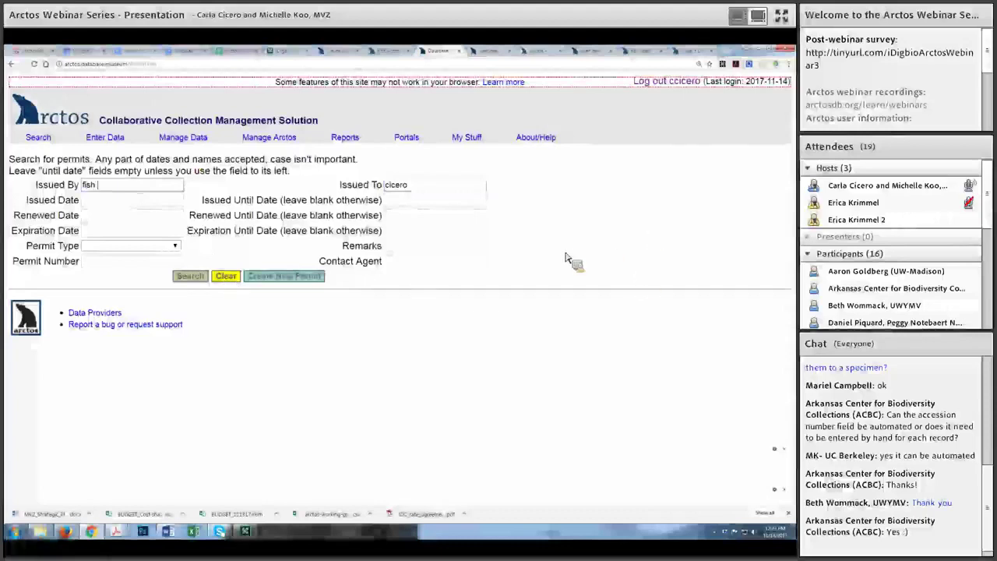
{"action": "type", "text": "and wildlife"}
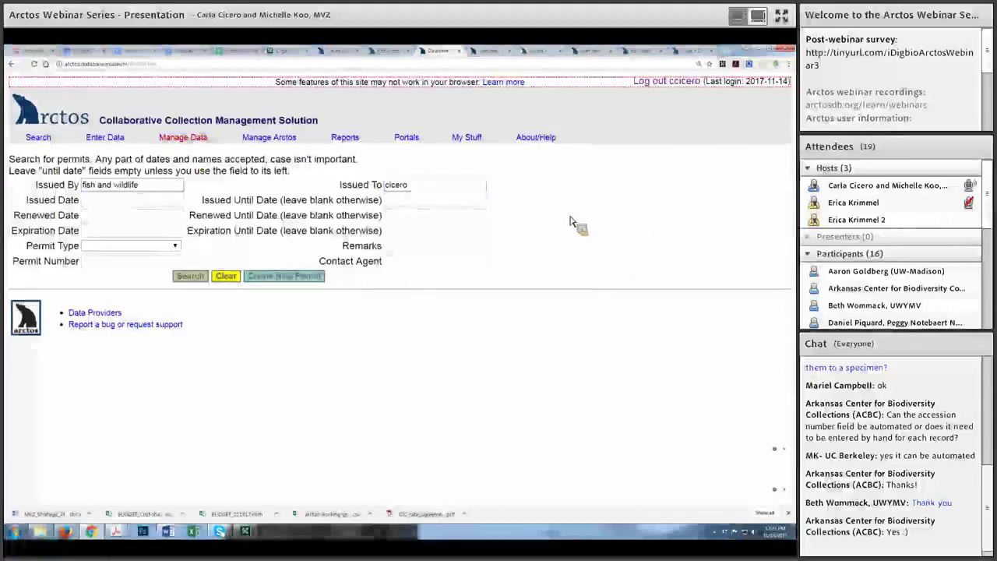
{"action": "key", "text": "Return"}
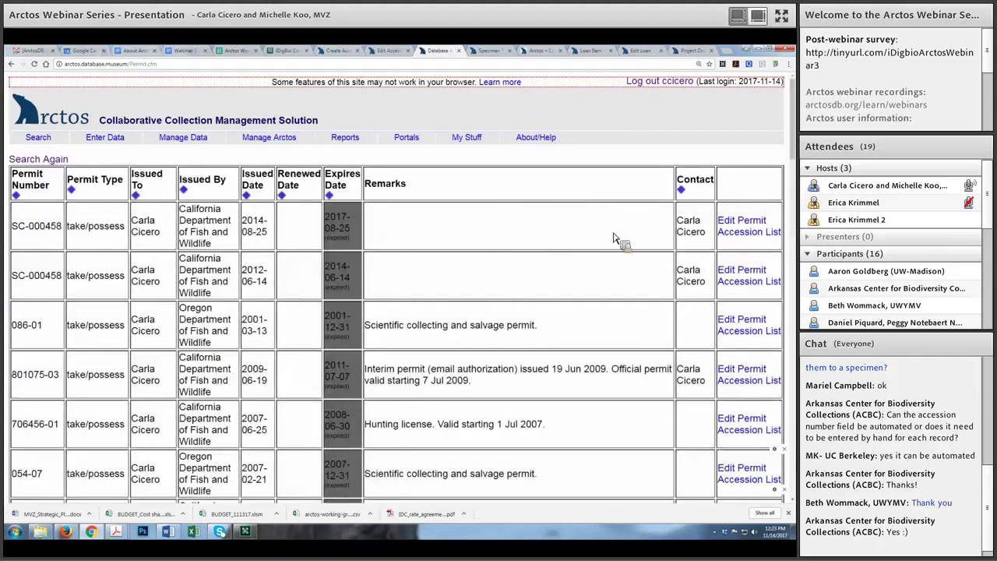
{"action": "scroll", "coordinate": [569, 253], "scroll_direction": "down", "scroll_amount": 15}
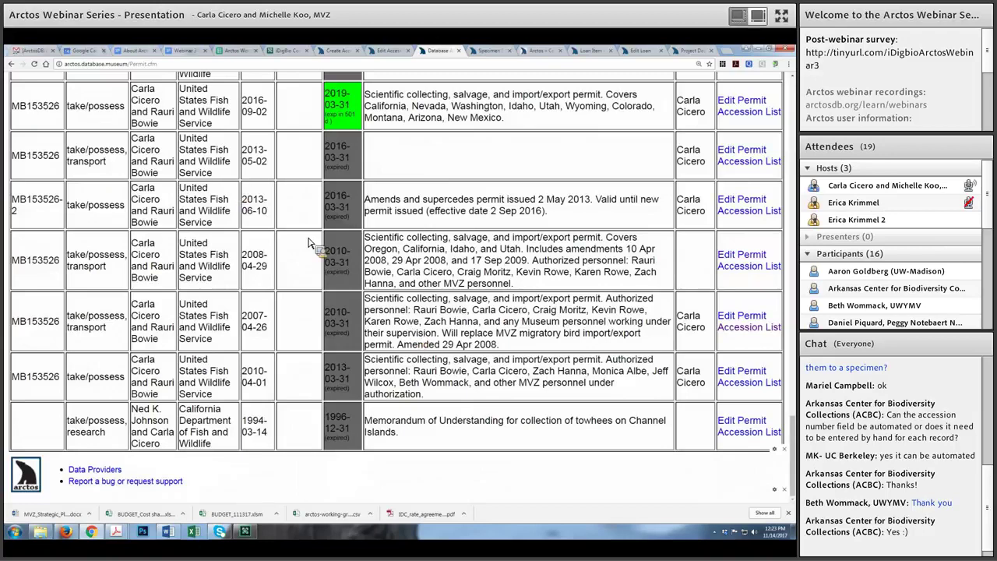
{"action": "scroll", "coordinate": [314, 242], "scroll_direction": "up", "scroll_amount": 2}
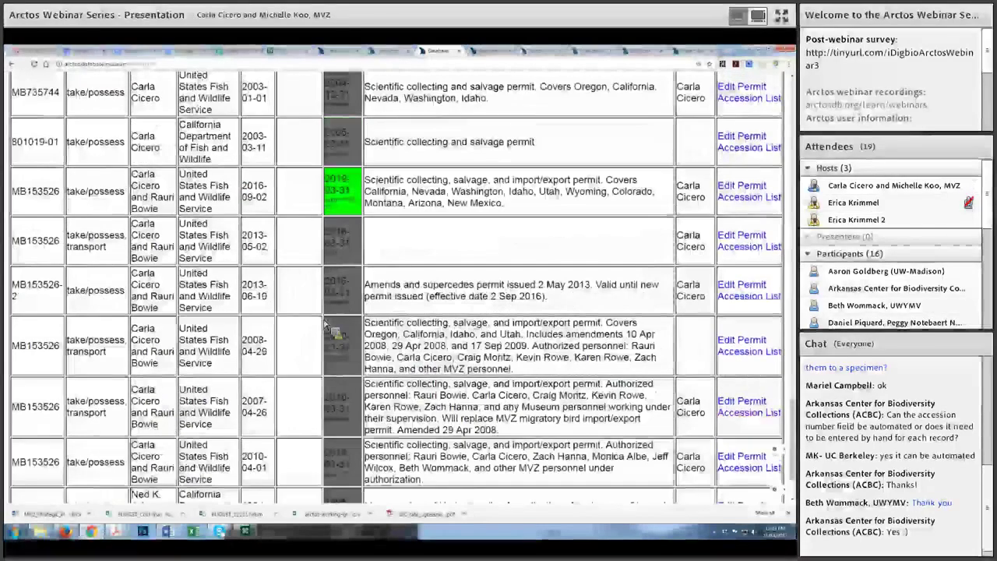
{"action": "scroll", "coordinate": [441, 306], "scroll_direction": "up", "scroll_amount": 5}
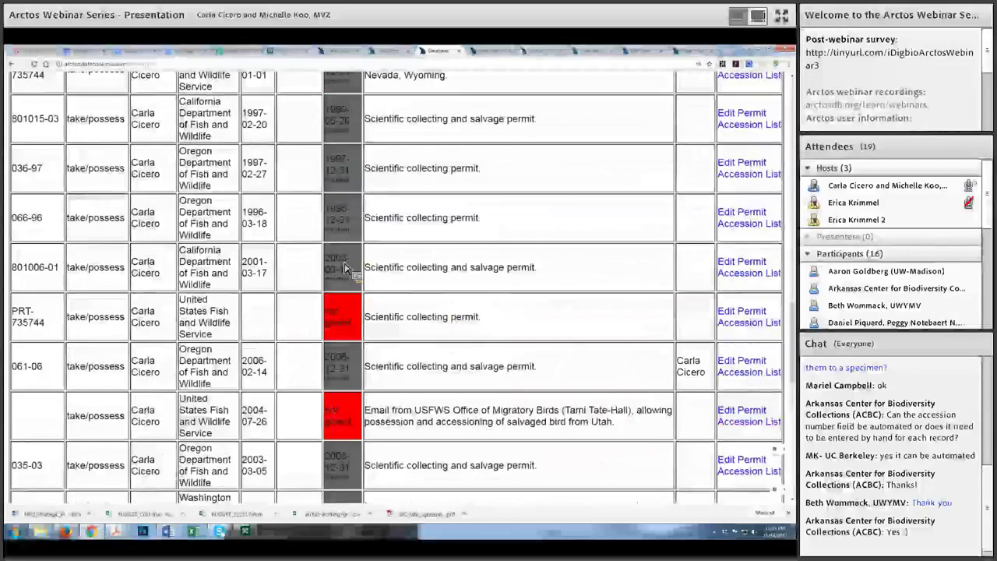
{"action": "scroll", "coordinate": [346, 275], "scroll_direction": "down", "scroll_amount": 5}
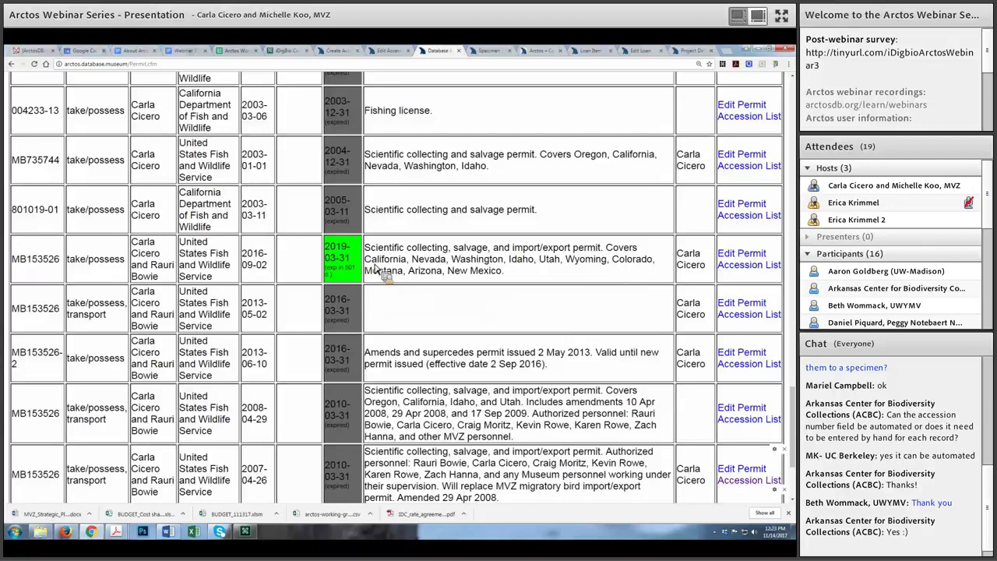
{"action": "scroll", "coordinate": [374, 269], "scroll_direction": "down", "scroll_amount": 3}
{"action": "scroll", "coordinate": [374, 269], "scroll_direction": "up", "scroll_amount": 10}
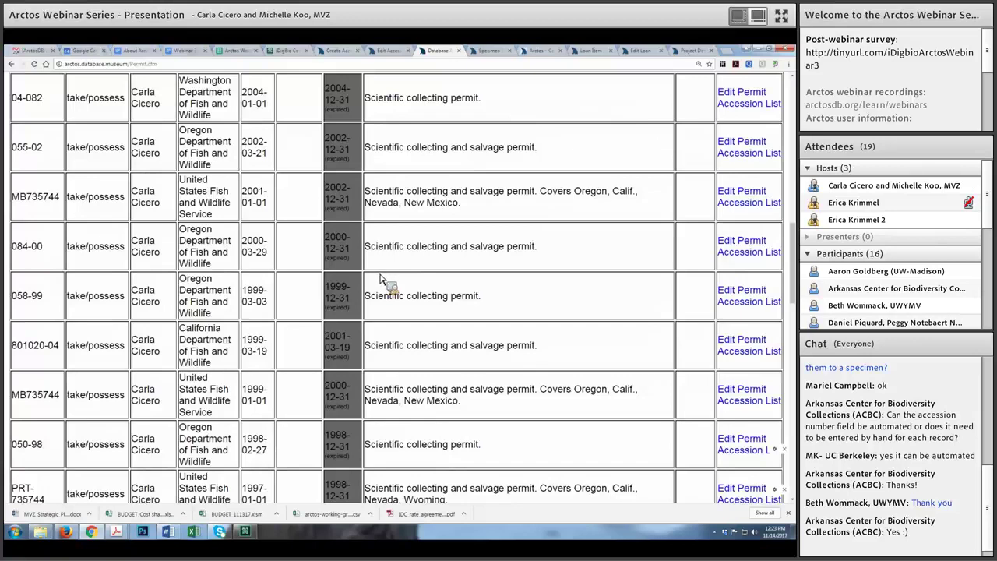
{"action": "scroll", "coordinate": [546, 374], "scroll_direction": "up", "scroll_amount": 6}
{"action": "scroll", "coordinate": [545, 374], "scroll_direction": "up", "scroll_amount": 10}
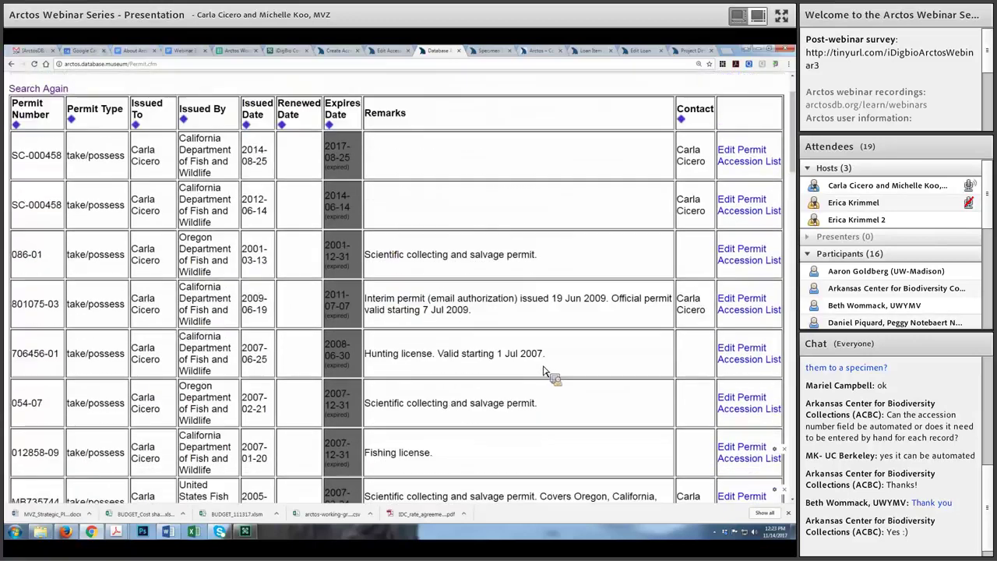
{"action": "scroll", "coordinate": [733, 242], "scroll_direction": "up", "scroll_amount": 2}
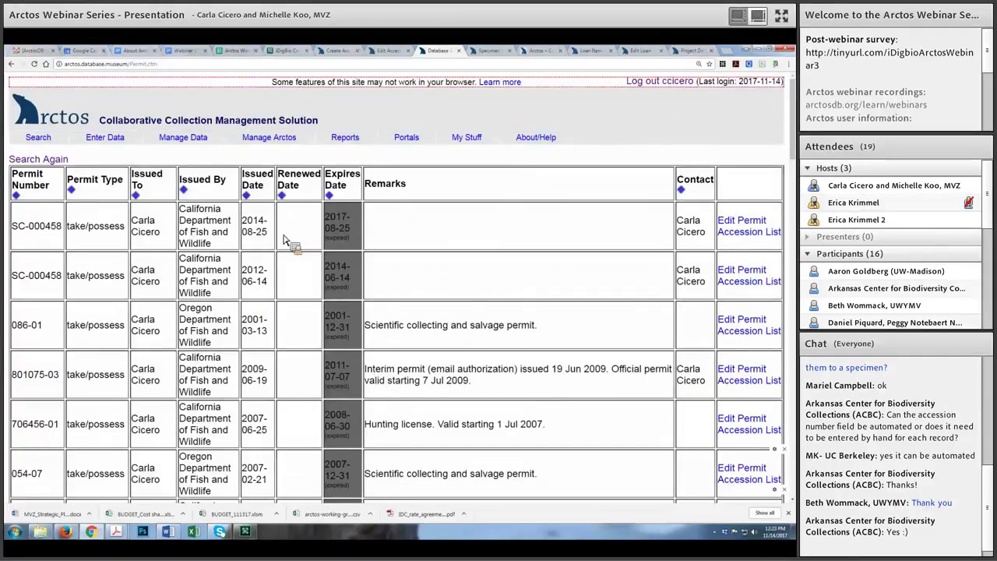
{"action": "scroll", "coordinate": [308, 255], "scroll_direction": "down", "scroll_amount": 15}
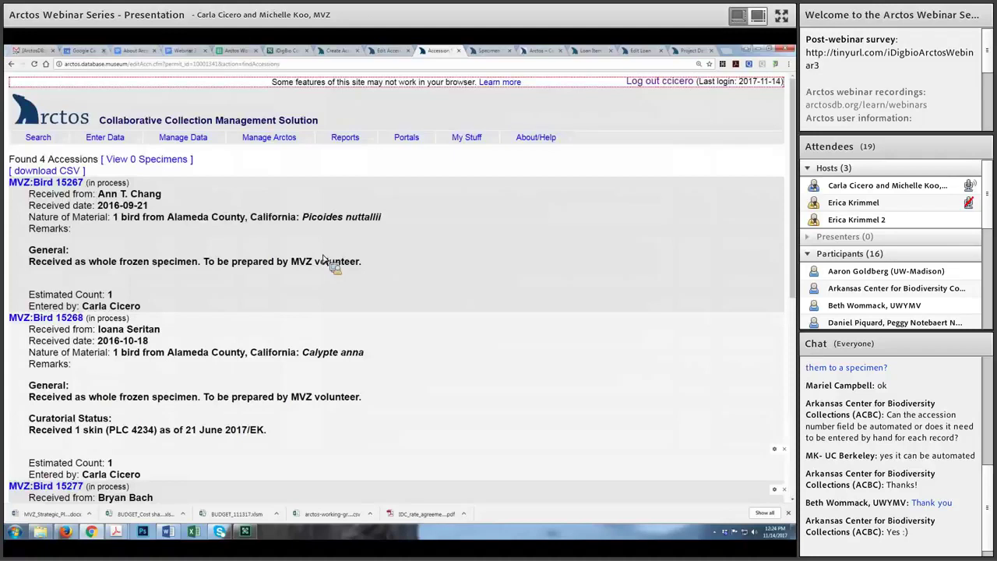
{"action": "scroll", "coordinate": [327, 261], "scroll_direction": "down", "scroll_amount": 5}
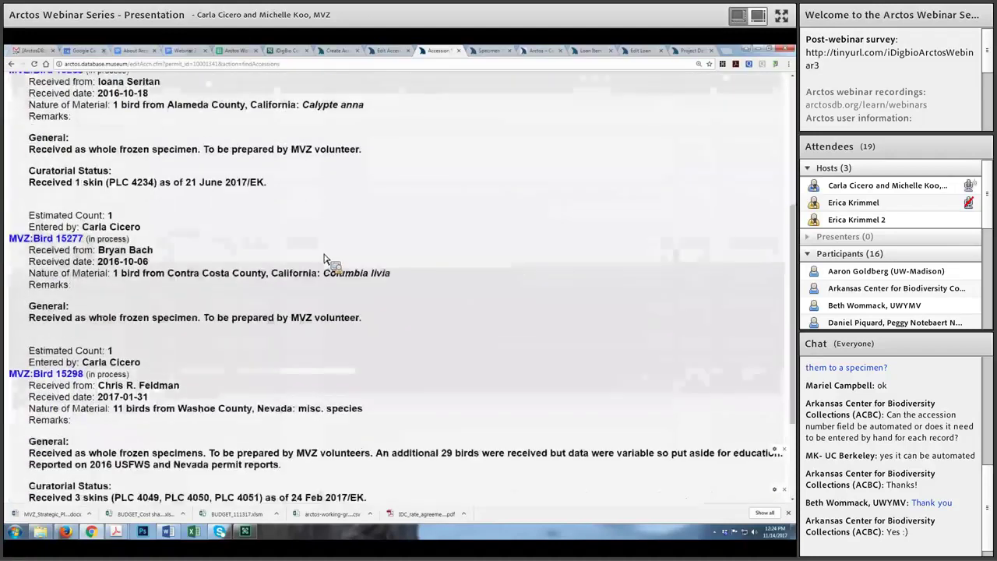
{"action": "scroll", "coordinate": [323, 265], "scroll_direction": "up", "scroll_amount": 5}
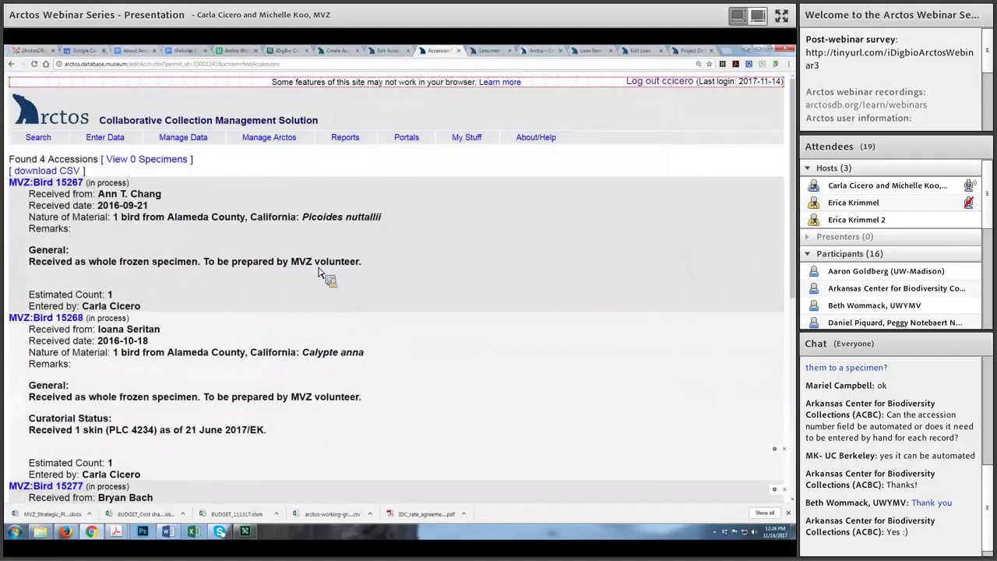
{"action": "scroll", "coordinate": [319, 273], "scroll_direction": "down", "scroll_amount": 4}
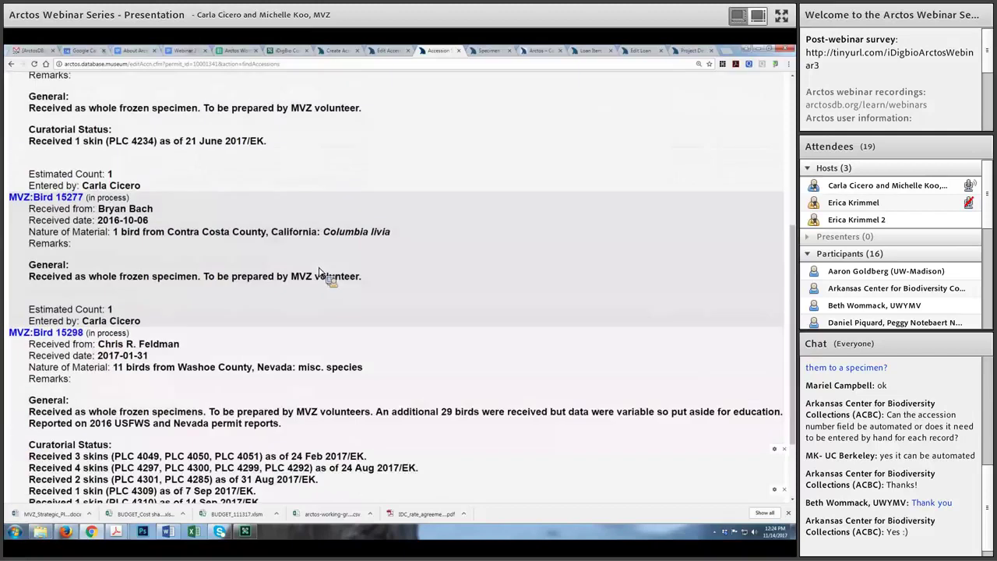
{"action": "scroll", "coordinate": [320, 269], "scroll_direction": "down", "scroll_amount": 2}
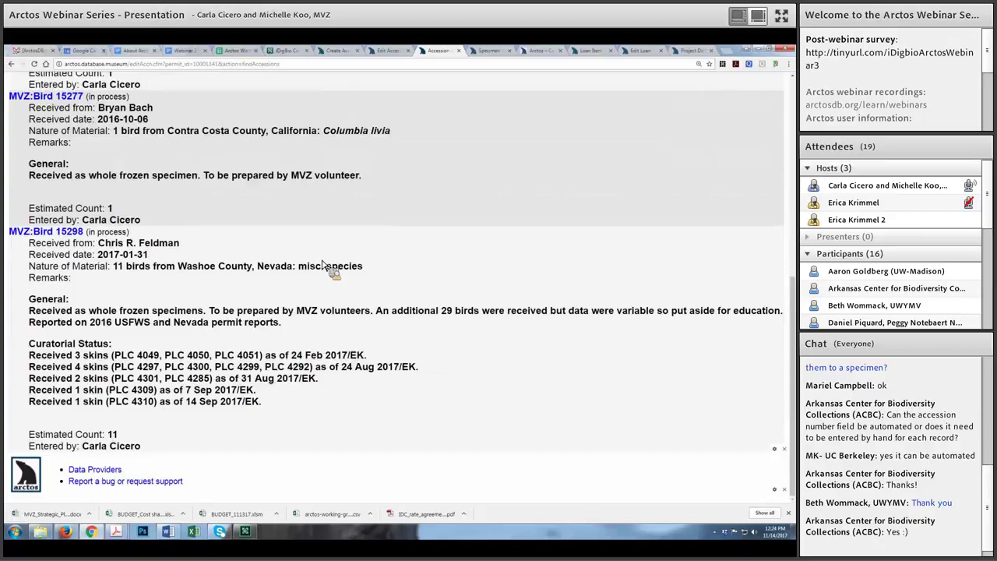
{"action": "scroll", "coordinate": [15, 78], "scroll_direction": "up", "scroll_amount": 5}
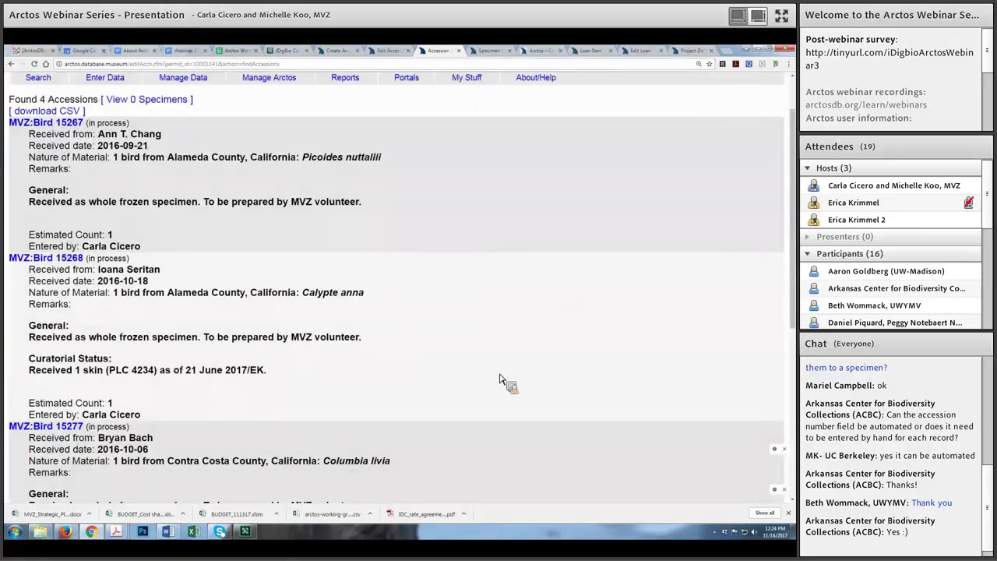
{"action": "scroll", "coordinate": [522, 385], "scroll_direction": "up", "scroll_amount": 2}
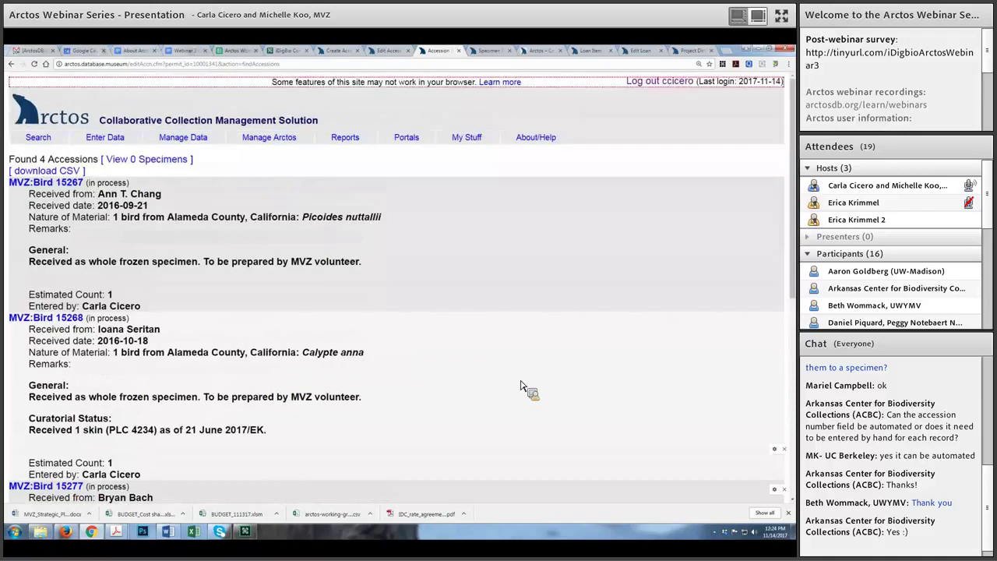
{"action": "key", "text": "alt+Left"}
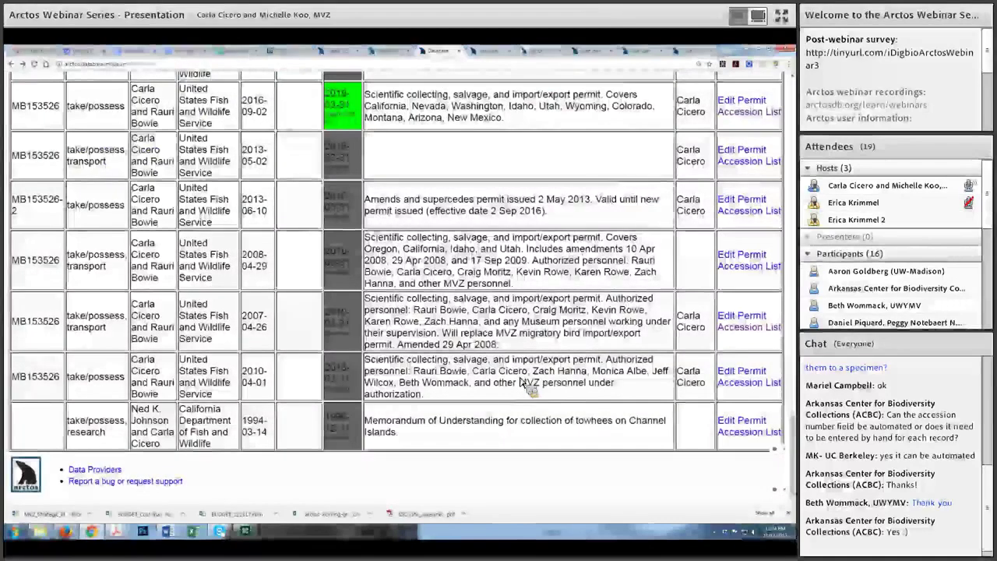
{"action": "scroll", "coordinate": [523, 382], "scroll_direction": "up", "scroll_amount": 3}
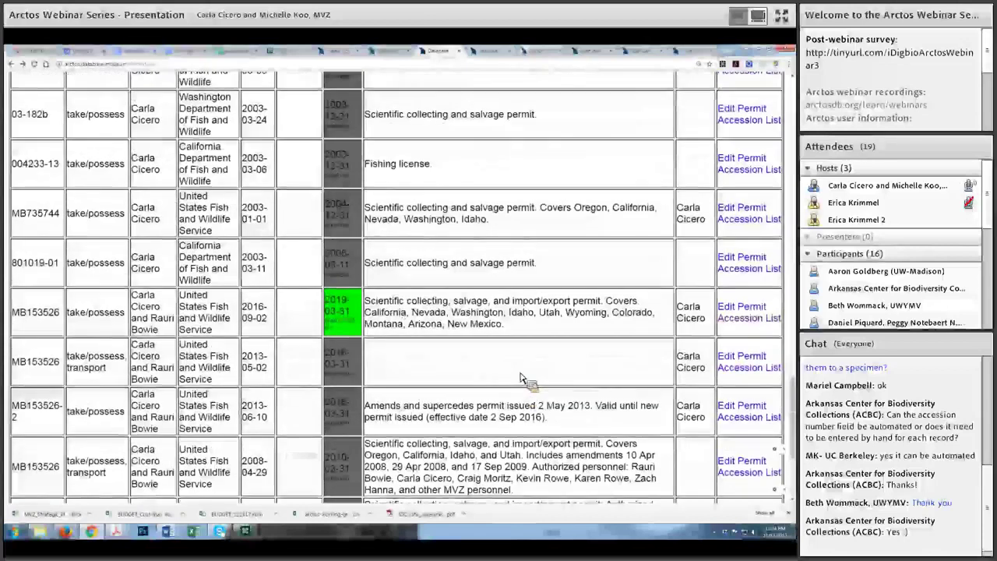
{"action": "scroll", "coordinate": [522, 379], "scroll_direction": "up", "scroll_amount": 5}
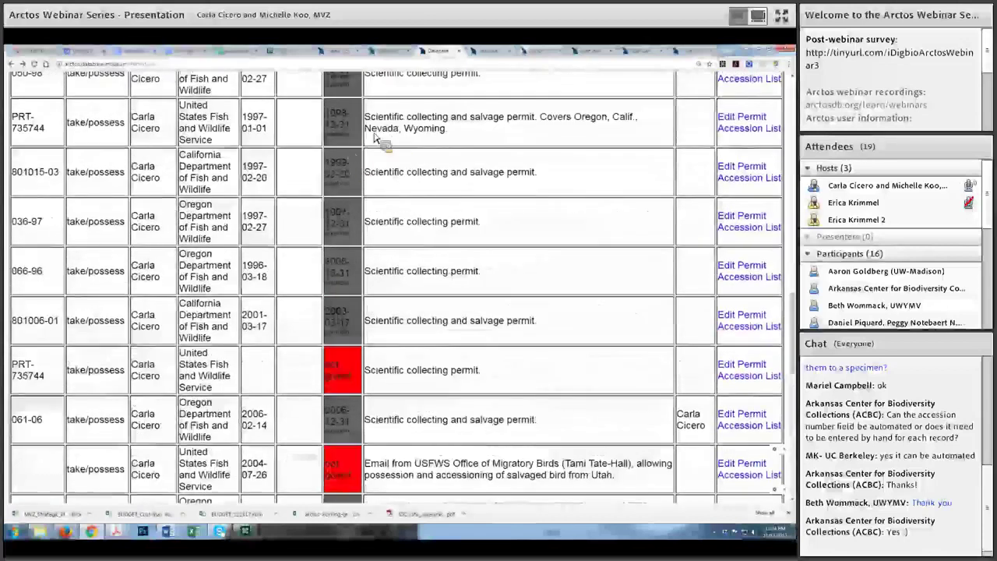
{"action": "scroll", "coordinate": [367, 133], "scroll_direction": "up", "scroll_amount": 5}
{"action": "scroll", "coordinate": [379, 134], "scroll_direction": "up", "scroll_amount": 5}
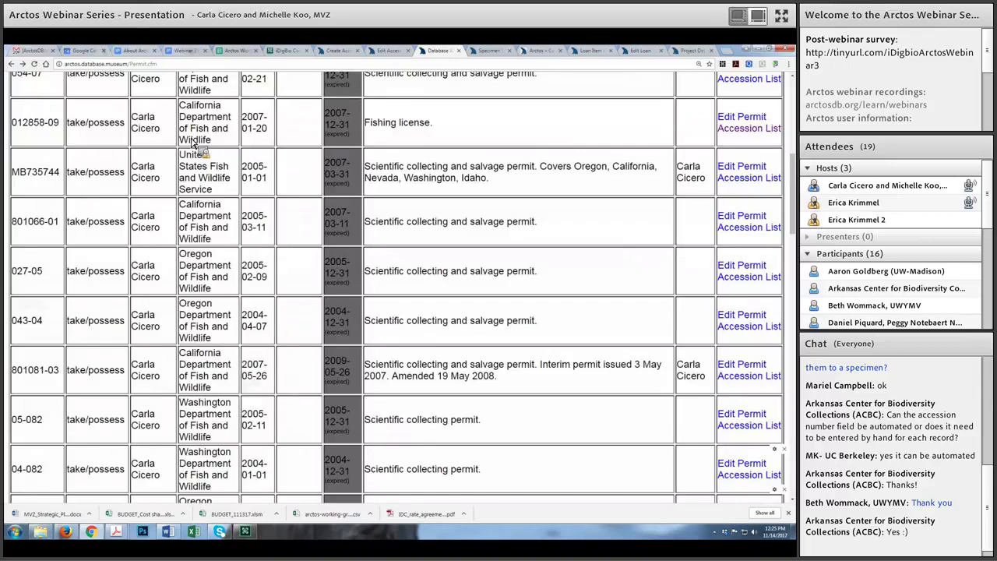
{"action": "scroll", "coordinate": [193, 144], "scroll_direction": "up", "scroll_amount": 5}
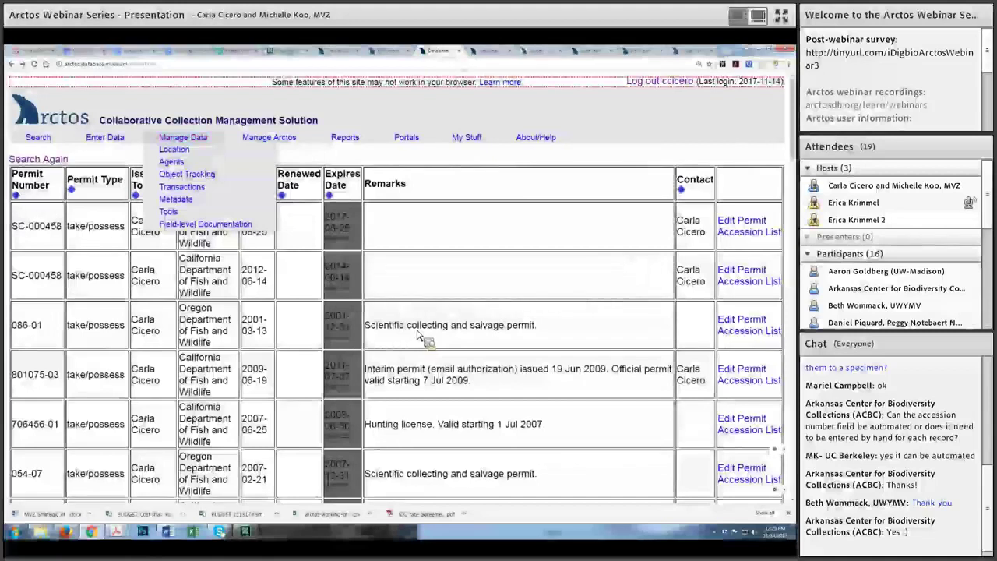
{"action": "scroll", "coordinate": [419, 336], "scroll_direction": "down", "scroll_amount": 3}
{"action": "scroll", "coordinate": [418, 336], "scroll_direction": "down", "scroll_amount": 3}
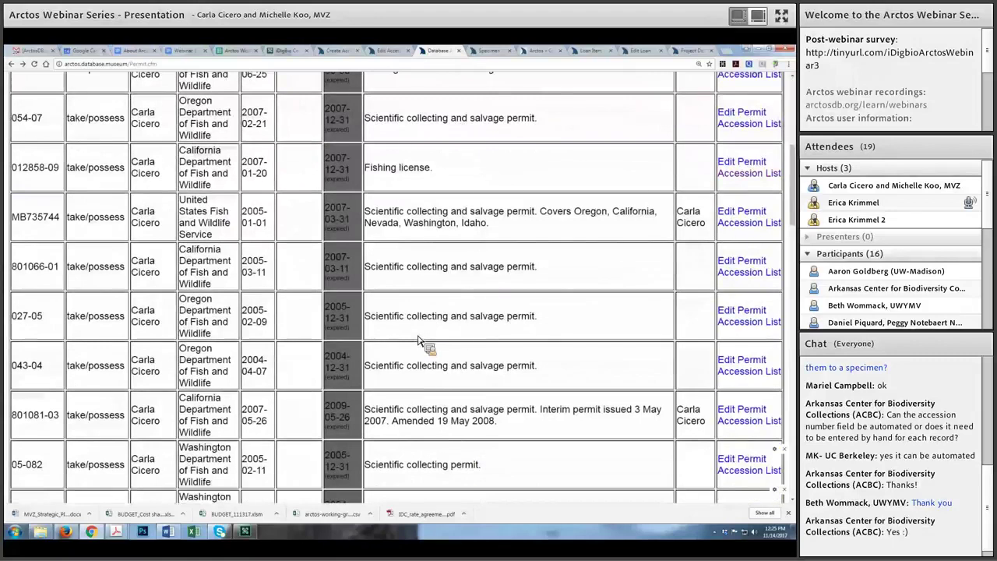
{"action": "scroll", "coordinate": [418, 337], "scroll_direction": "down", "scroll_amount": 5}
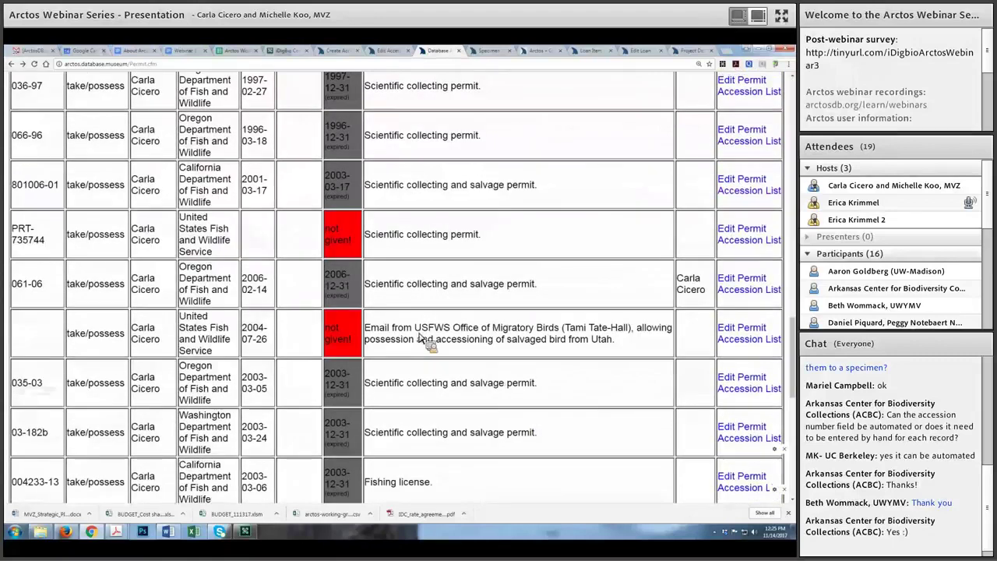
{"action": "scroll", "coordinate": [420, 337], "scroll_direction": "down", "scroll_amount": 1}
{"action": "scroll", "coordinate": [403, 319], "scroll_direction": "down", "scroll_amount": 4}
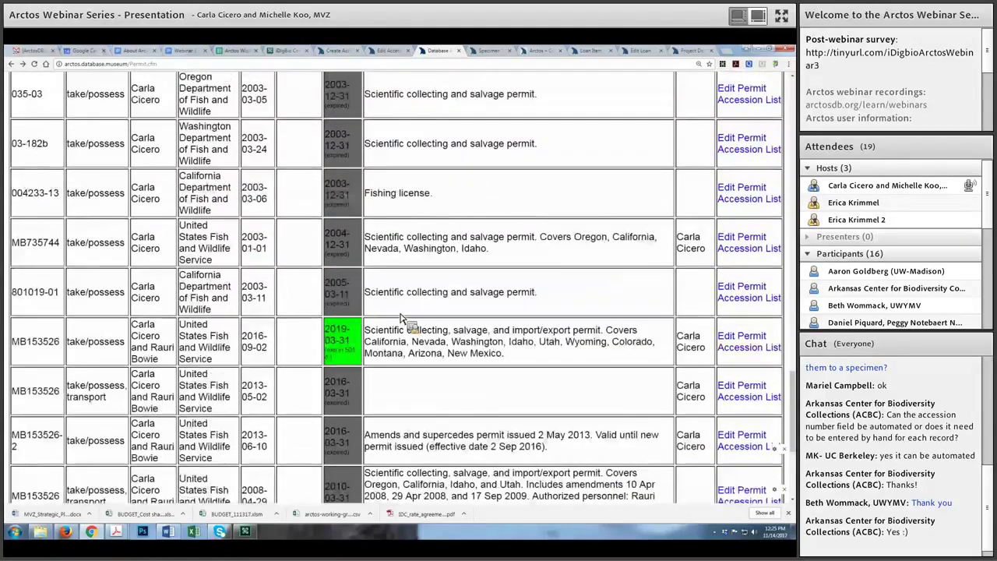
{"action": "scroll", "coordinate": [403, 319], "scroll_direction": "up", "scroll_amount": 15}
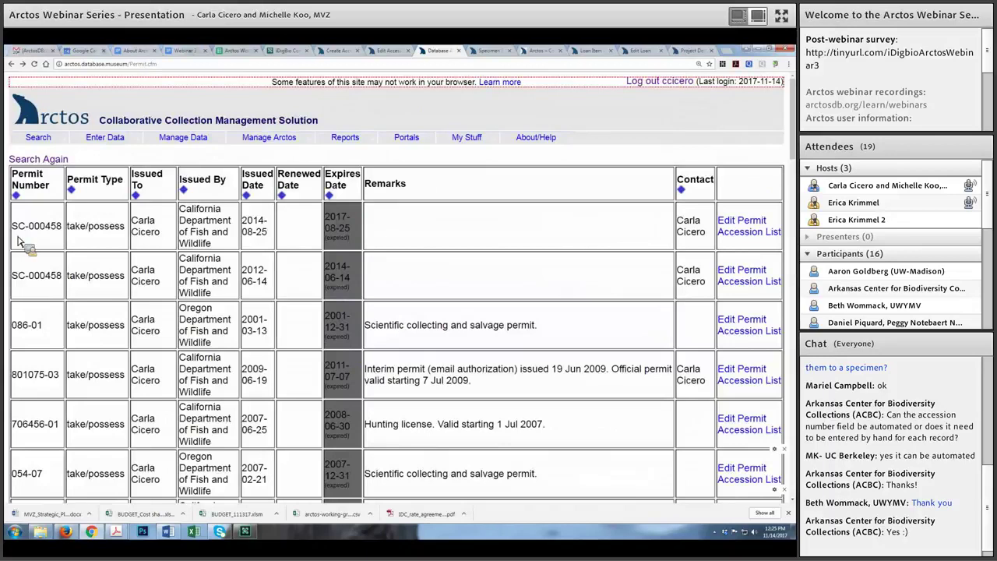
{"action": "left_click", "coordinate": [48, 150]}
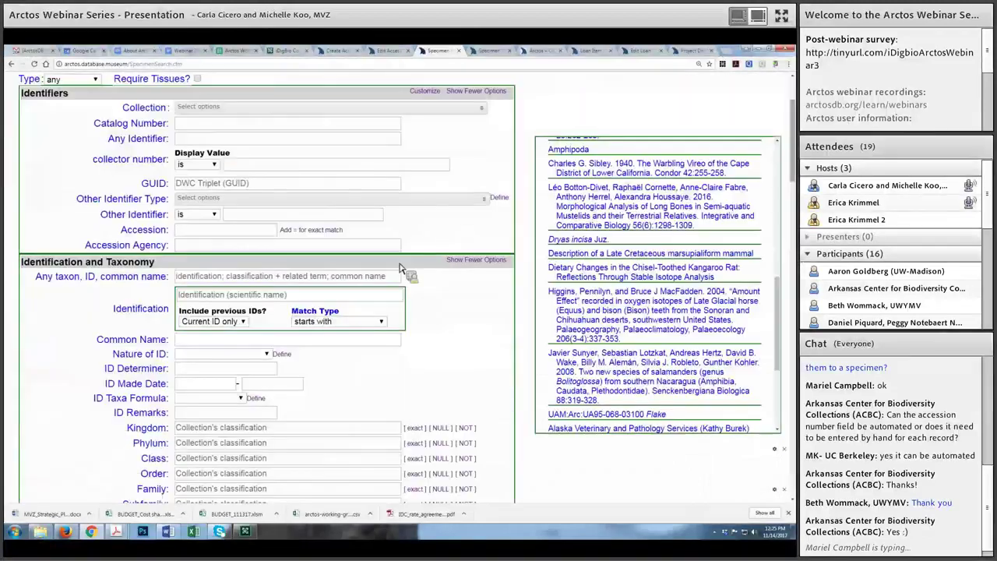
{"action": "scroll", "coordinate": [159, 234], "scroll_direction": "down", "scroll_amount": 10}
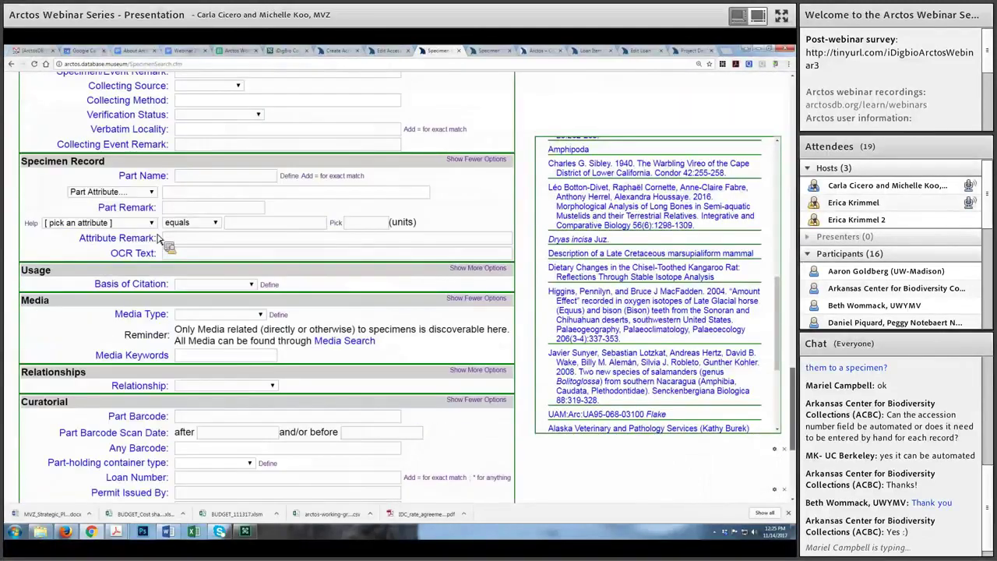
{"action": "scroll", "coordinate": [171, 226], "scroll_direction": "down", "scroll_amount": 2}
{"action": "scroll", "coordinate": [178, 223], "scroll_direction": "down", "scroll_amount": 3}
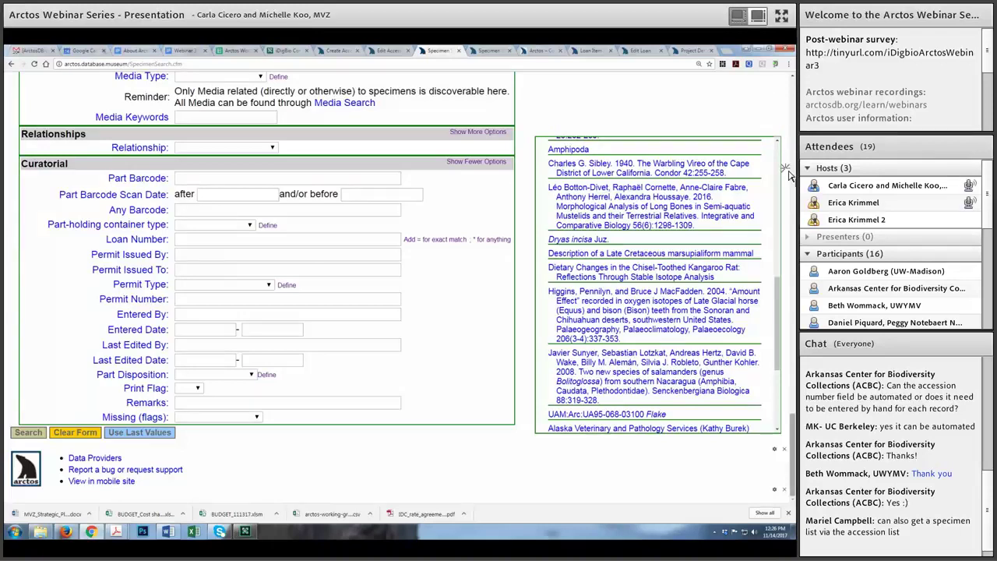
{"action": "scroll", "coordinate": [793, 148], "scroll_direction": "up", "scroll_amount": 10}
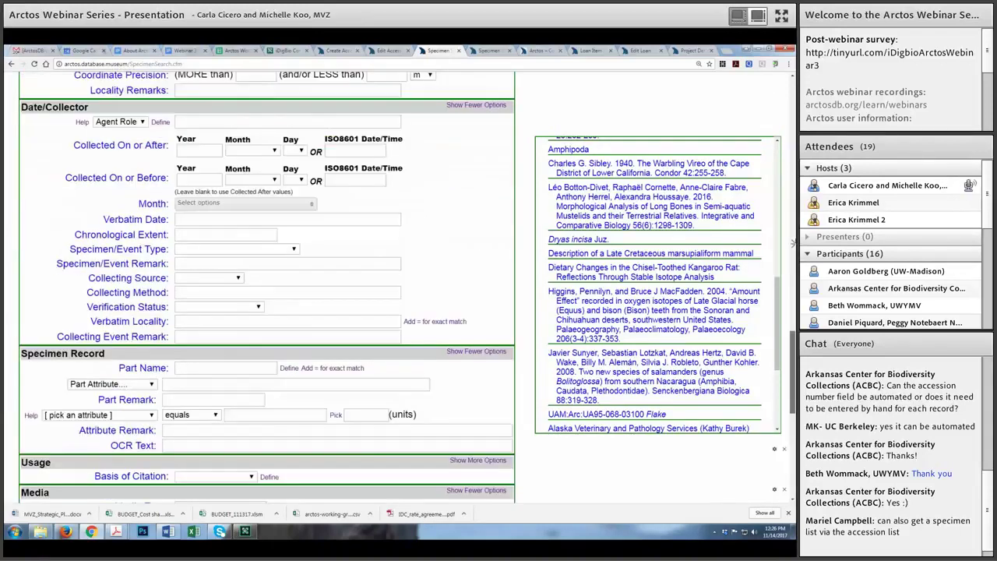
{"action": "scroll", "coordinate": [793, 236], "scroll_direction": "up", "scroll_amount": 5}
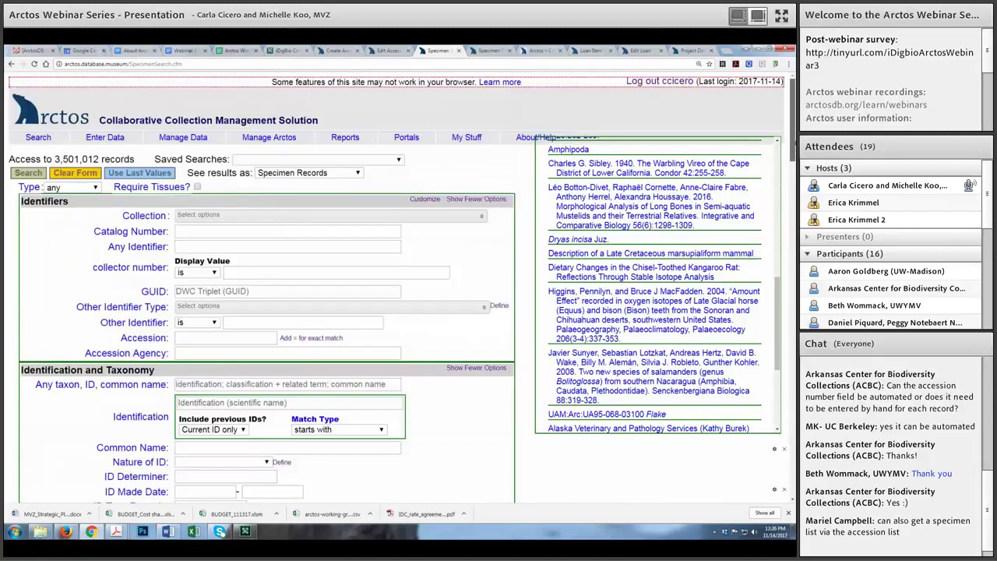
{"action": "scroll", "coordinate": [242, 320], "scroll_direction": "down", "scroll_amount": 15}
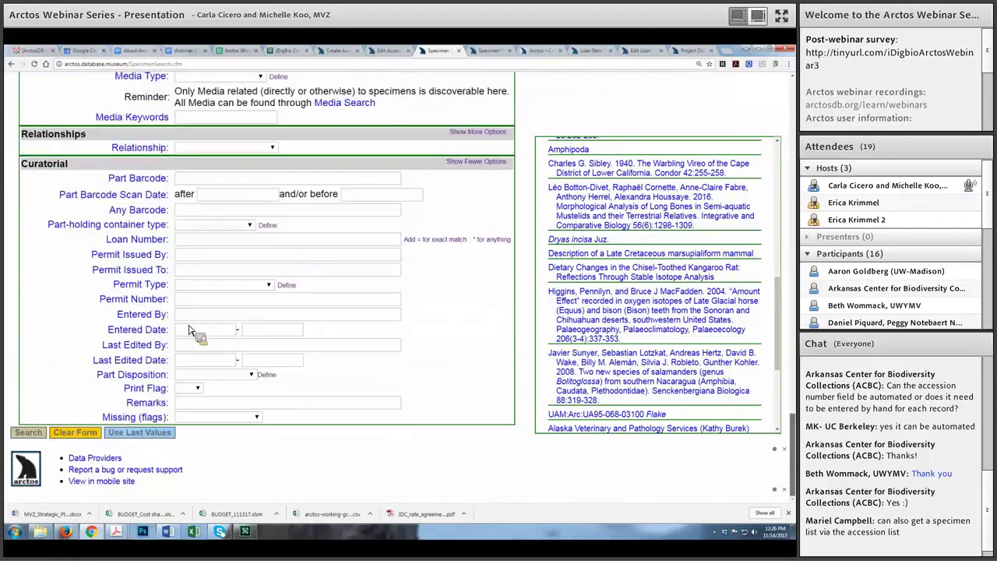
{"action": "scroll", "coordinate": [493, 195], "scroll_direction": "up", "scroll_amount": 10}
{"action": "scroll", "coordinate": [519, 216], "scroll_direction": "down", "scroll_amount": 6}
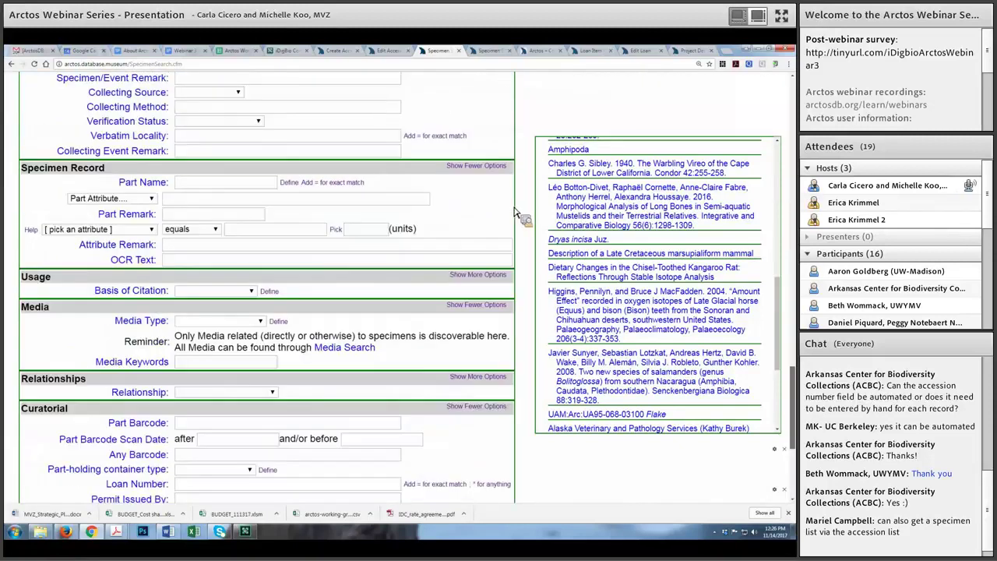
{"action": "scroll", "coordinate": [519, 216], "scroll_direction": "up", "scroll_amount": 6}
{"action": "scroll", "coordinate": [216, 224], "scroll_direction": "up", "scroll_amount": 3}
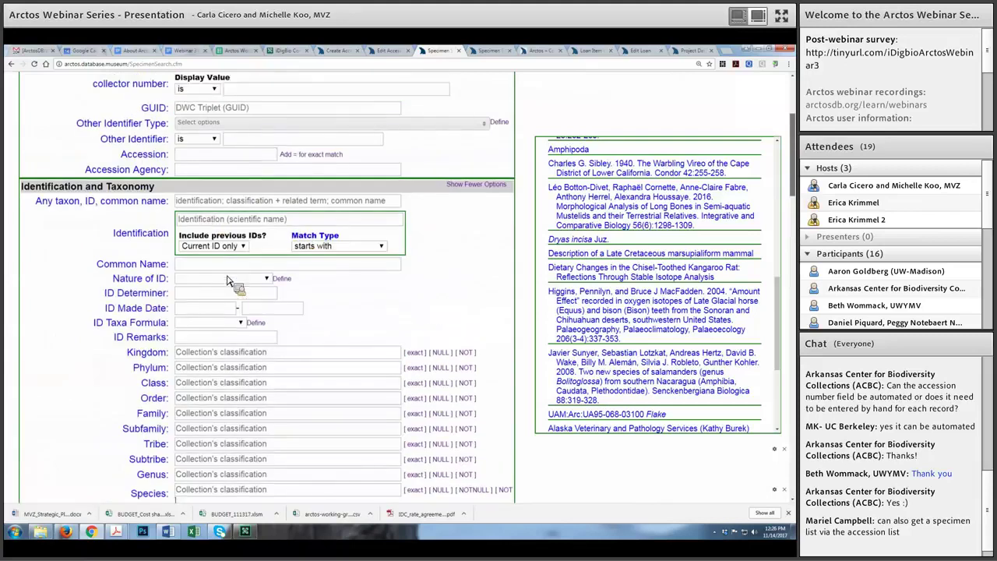
{"action": "scroll", "coordinate": [226, 303], "scroll_direction": "up", "scroll_amount": 3}
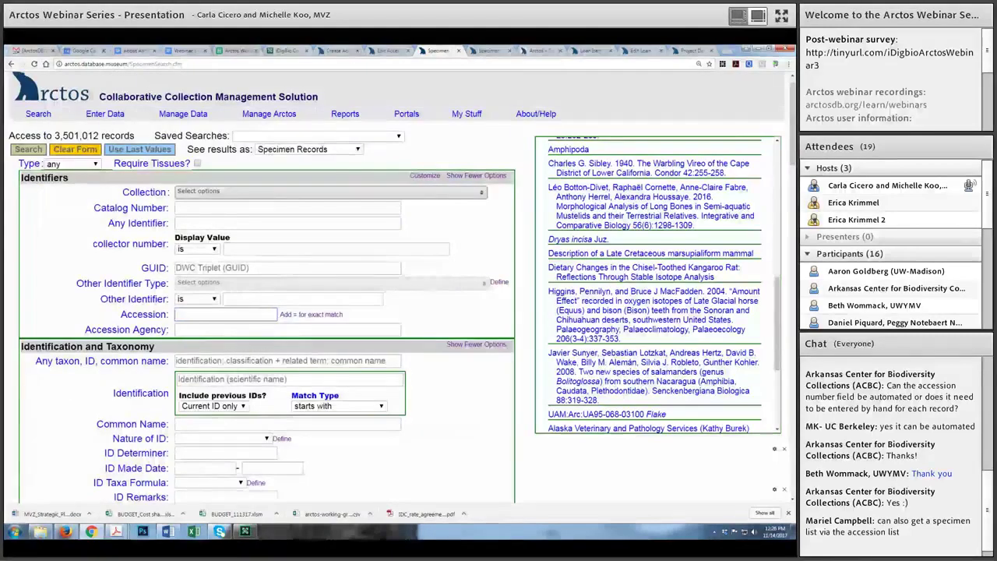
Step: Dismiss the Collection choices, scroll the specimen search form, and reach Manage Data > Transactions
{"action": "left_click", "coordinate": [250, 191]}
{"action": "key", "text": "Escape"}
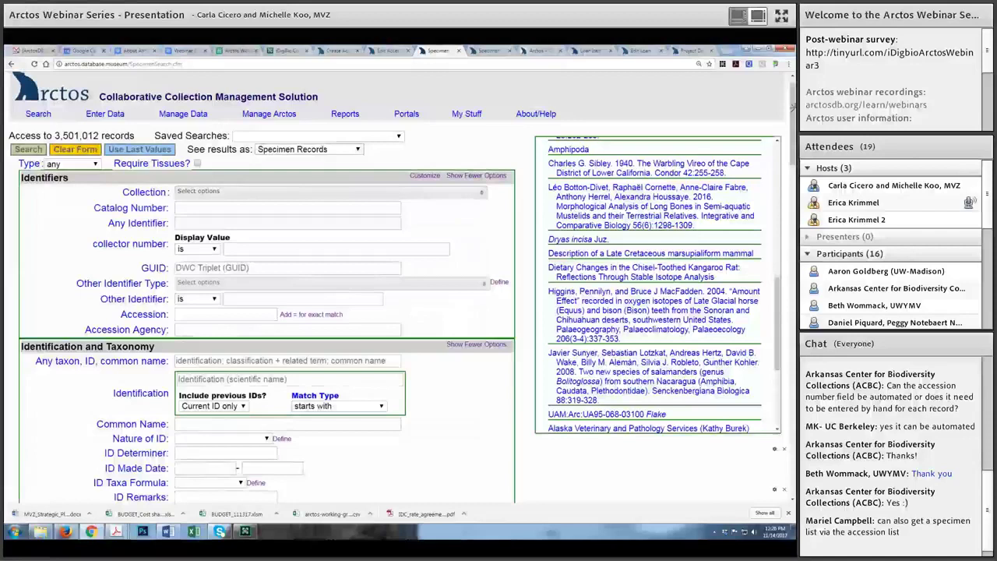
{"action": "scroll", "coordinate": [794, 107], "scroll_direction": "down", "scroll_amount": 20}
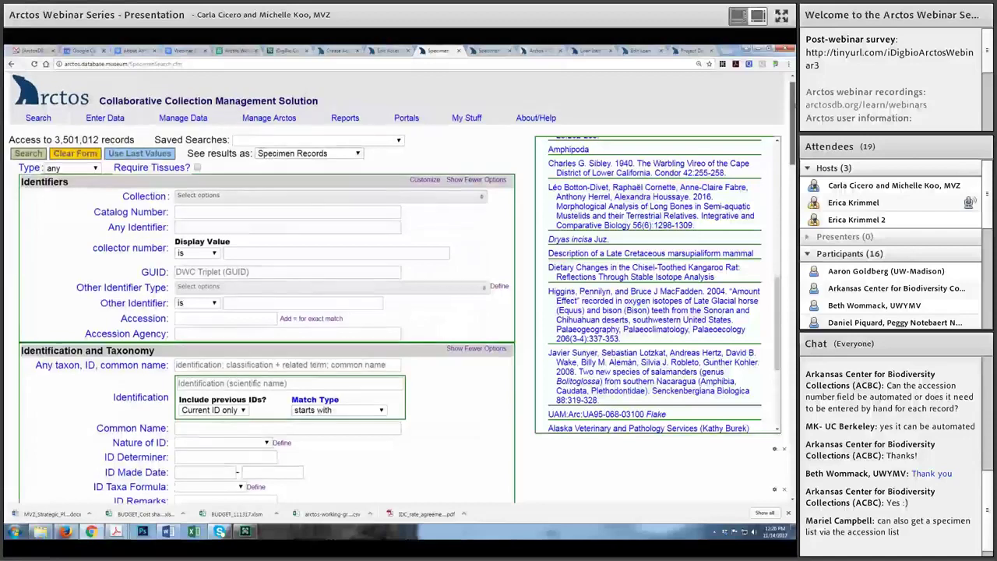
{"action": "scroll", "coordinate": [793, 107], "scroll_direction": "up", "scroll_amount": 20}
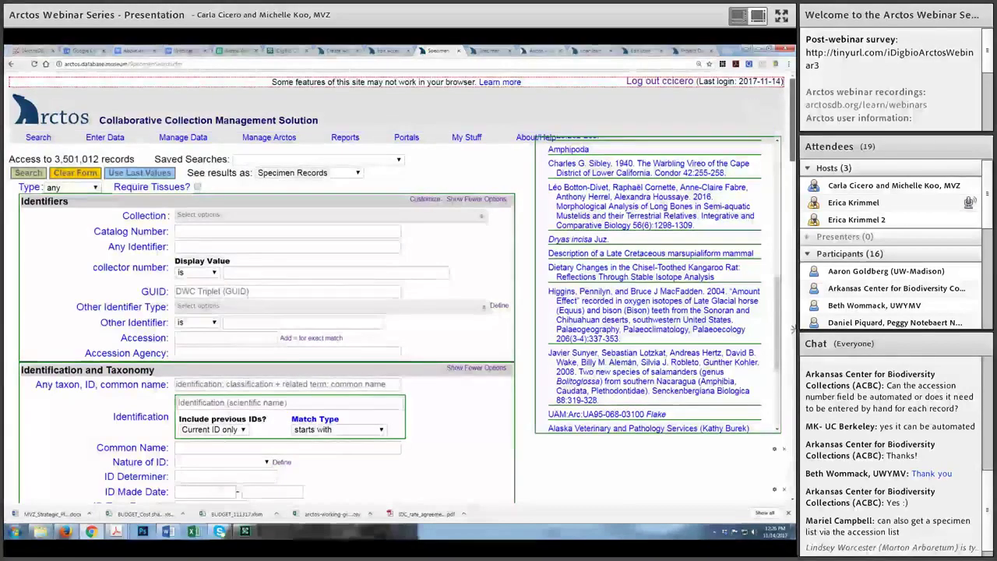
{"action": "scroll", "coordinate": [793, 393], "scroll_direction": "down", "scroll_amount": 15}
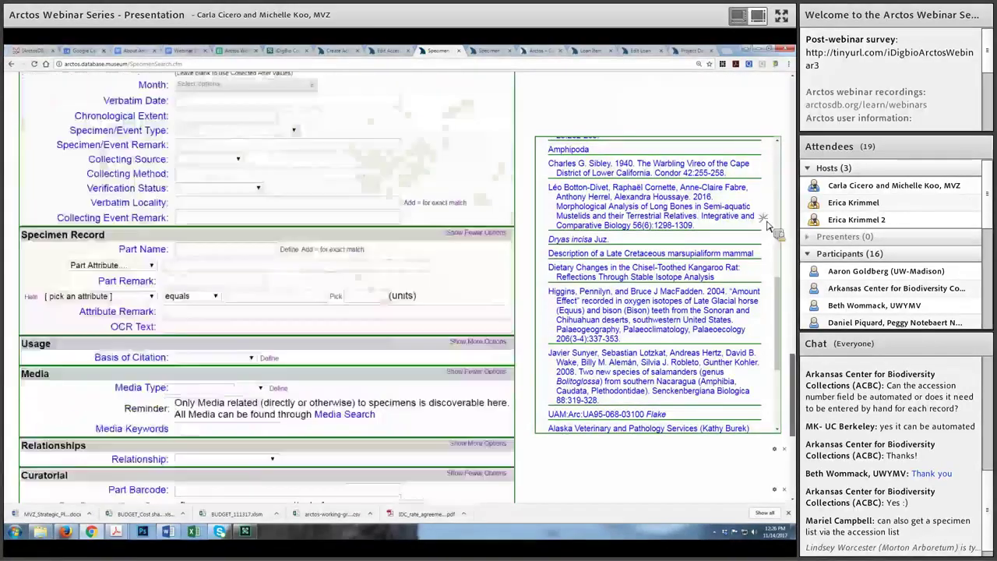
{"action": "scroll", "coordinate": [701, 129], "scroll_direction": "up", "scroll_amount": 15}
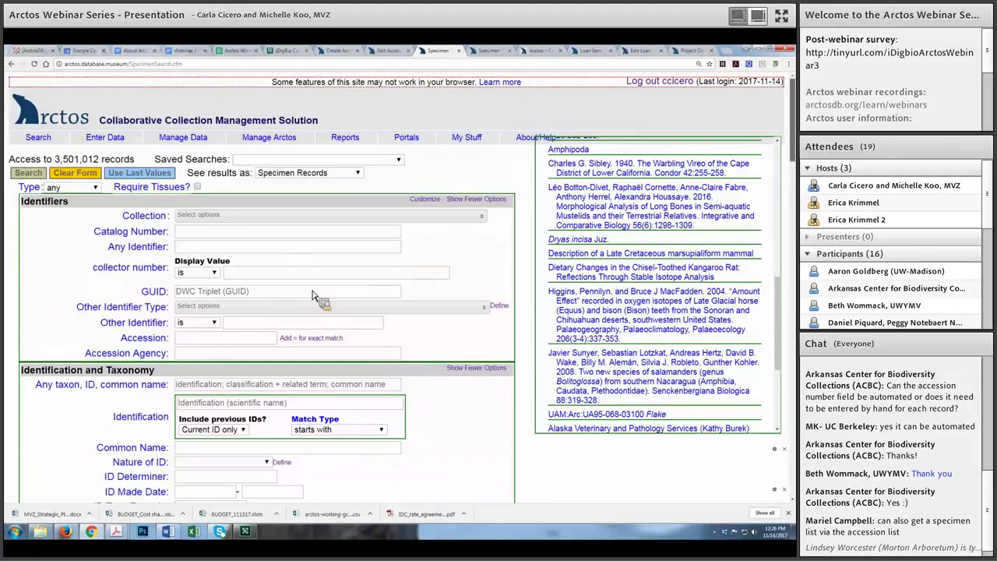
{"action": "scroll", "coordinate": [309, 291], "scroll_direction": "down", "scroll_amount": 10}
{"action": "scroll", "coordinate": [309, 291], "scroll_direction": "down", "scroll_amount": 5}
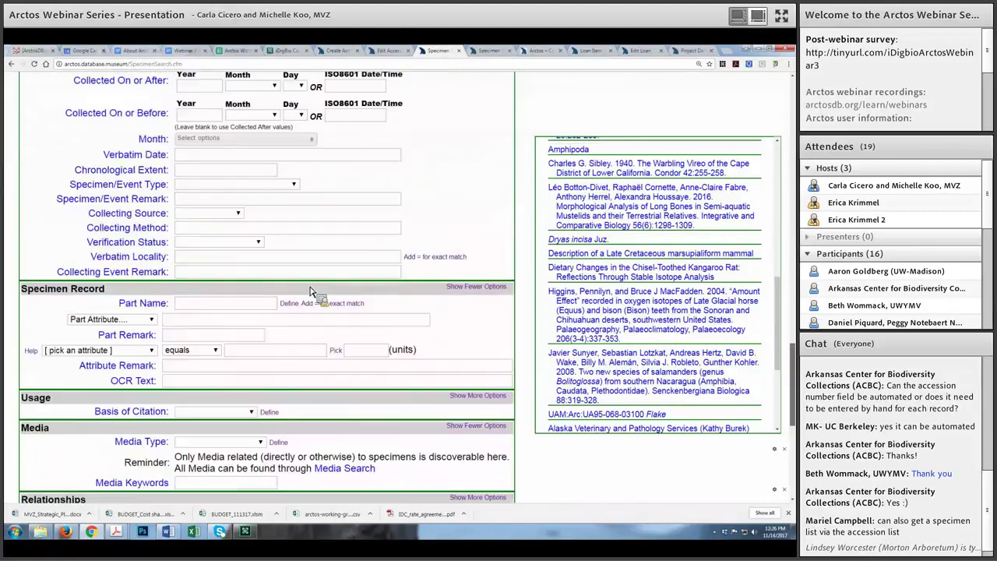
{"action": "scroll", "coordinate": [310, 292], "scroll_direction": "down", "scroll_amount": 5}
{"action": "scroll", "coordinate": [312, 292], "scroll_direction": "up", "scroll_amount": 20}
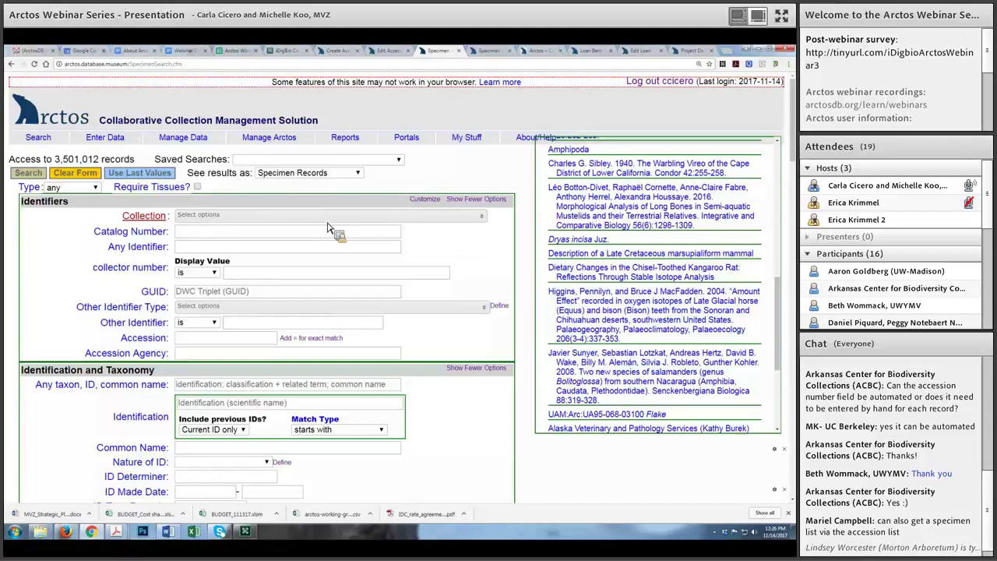
{"action": "mouse_move", "coordinate": [182, 187]}
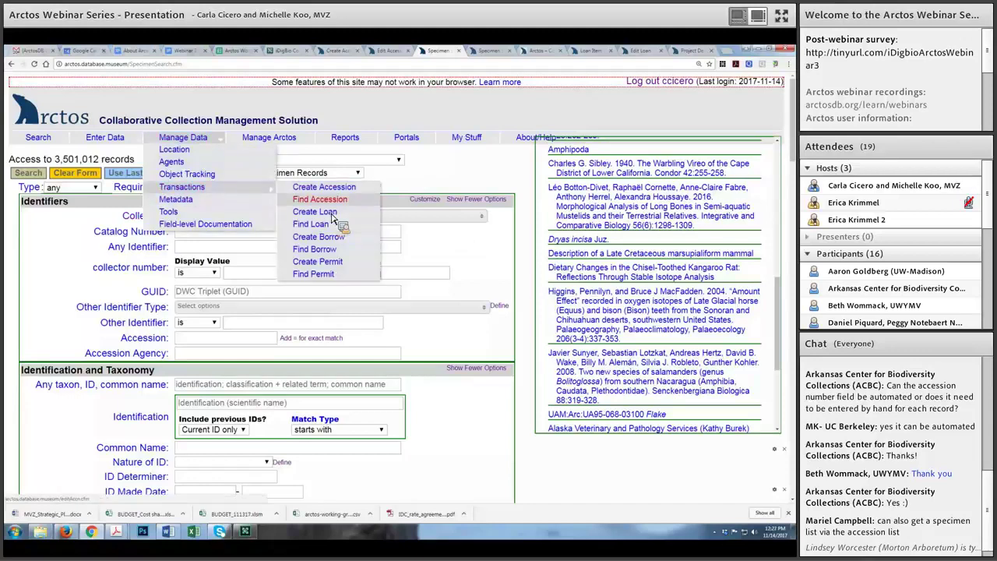
Step: Create a new loan using the next MVZ:Bird loan number, 2017.8573.Bird
{"action": "left_click", "coordinate": [331, 213]}
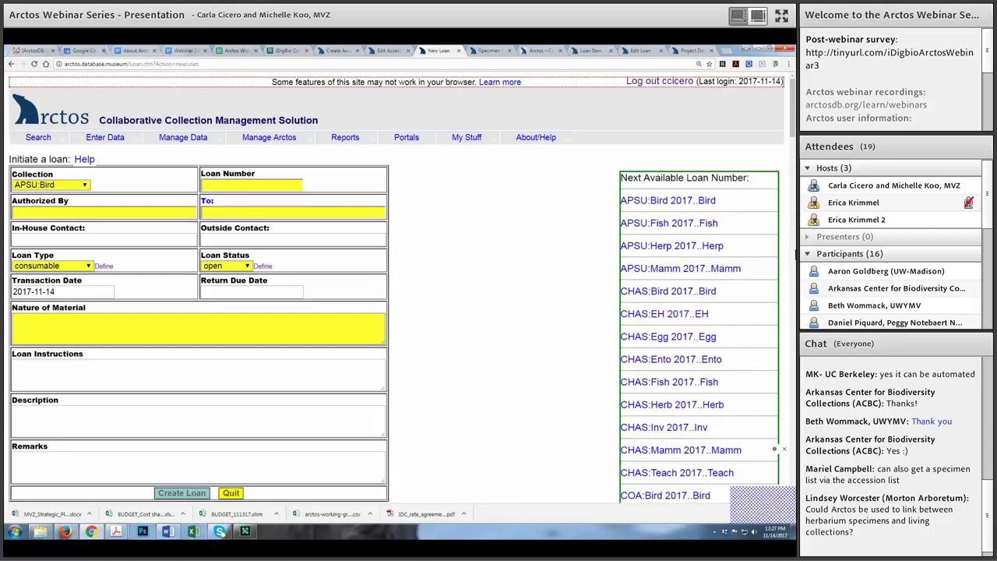
{"action": "scroll", "coordinate": [792, 134], "scroll_direction": "down", "scroll_amount": 15}
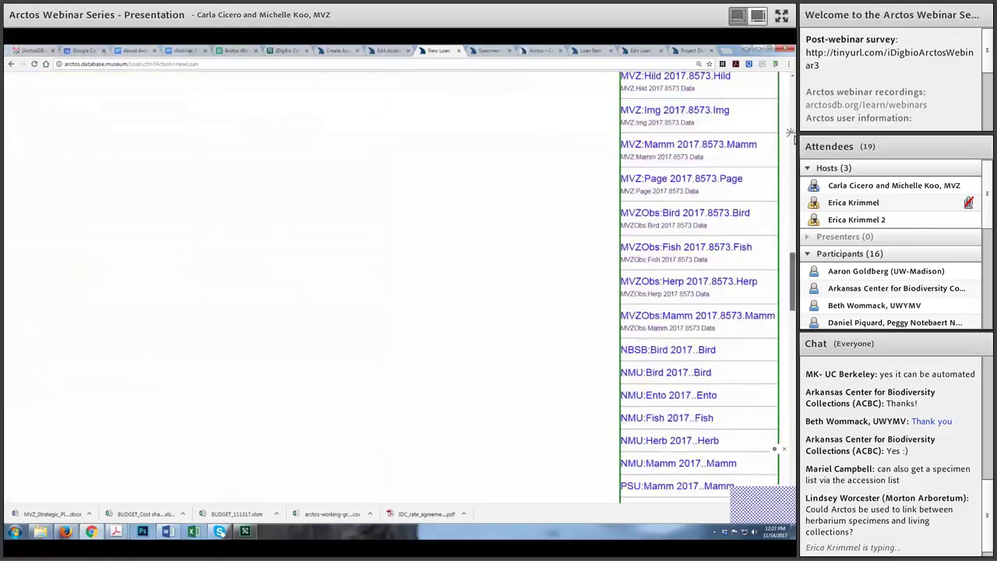
{"action": "scroll", "coordinate": [794, 212], "scroll_direction": "up", "scroll_amount": 3}
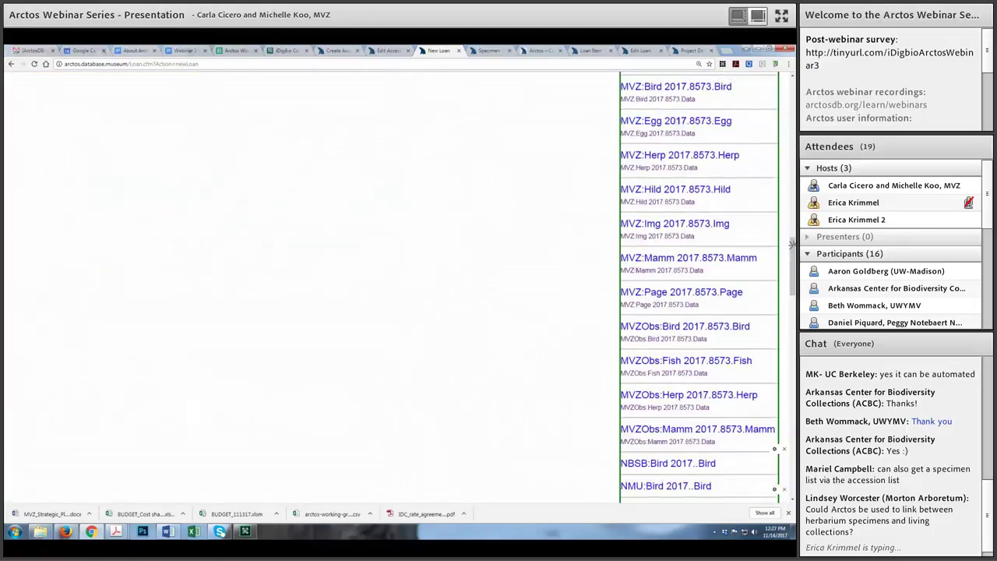
{"action": "scroll", "coordinate": [674, 217], "scroll_direction": "up", "scroll_amount": 10}
{"action": "scroll", "coordinate": [697, 238], "scroll_direction": "down", "scroll_amount": 10}
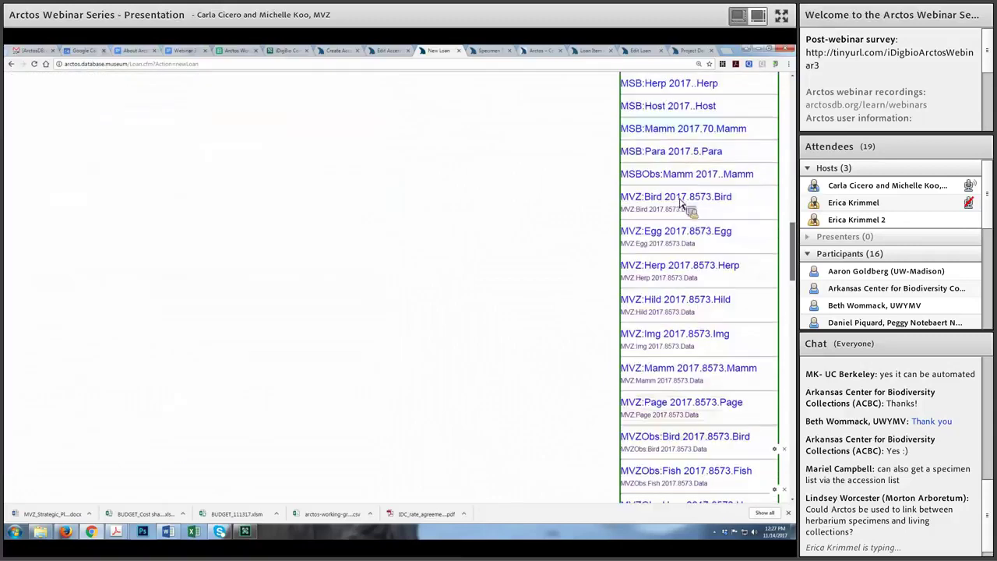
{"action": "left_click", "coordinate": [678, 198]}
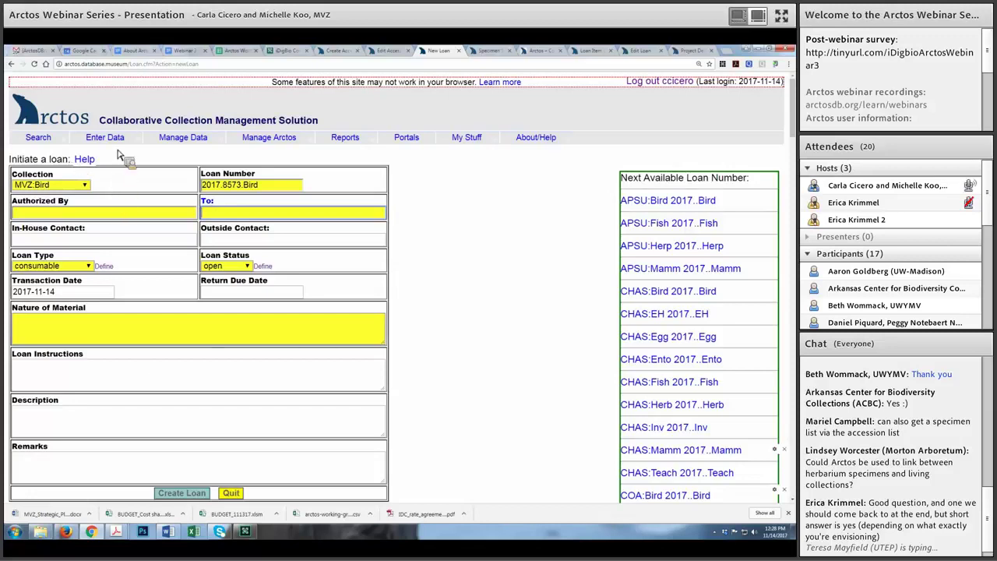
Step: Set Authorized By to the matching agent found by the authorizer's surname
{"action": "left_click", "coordinate": [108, 215]}
{"action": "type", "text": "cicero"}
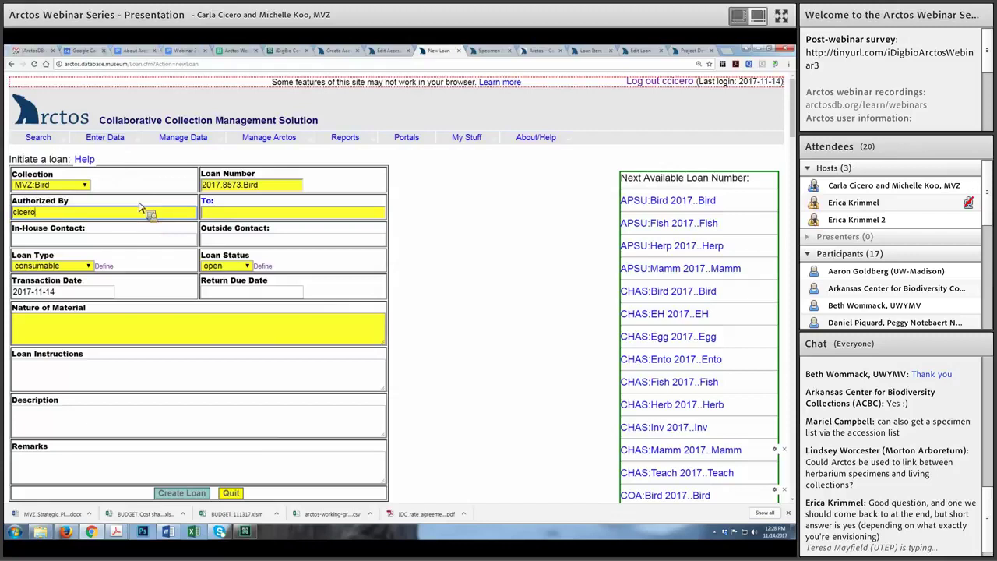
{"action": "key", "text": "Tab"}
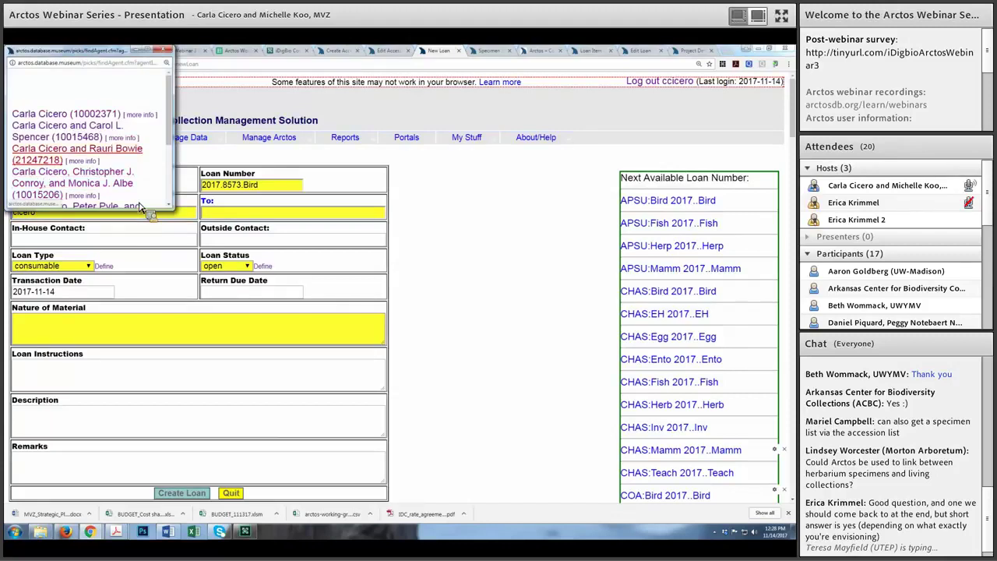
{"action": "left_click", "coordinate": [77, 148]}
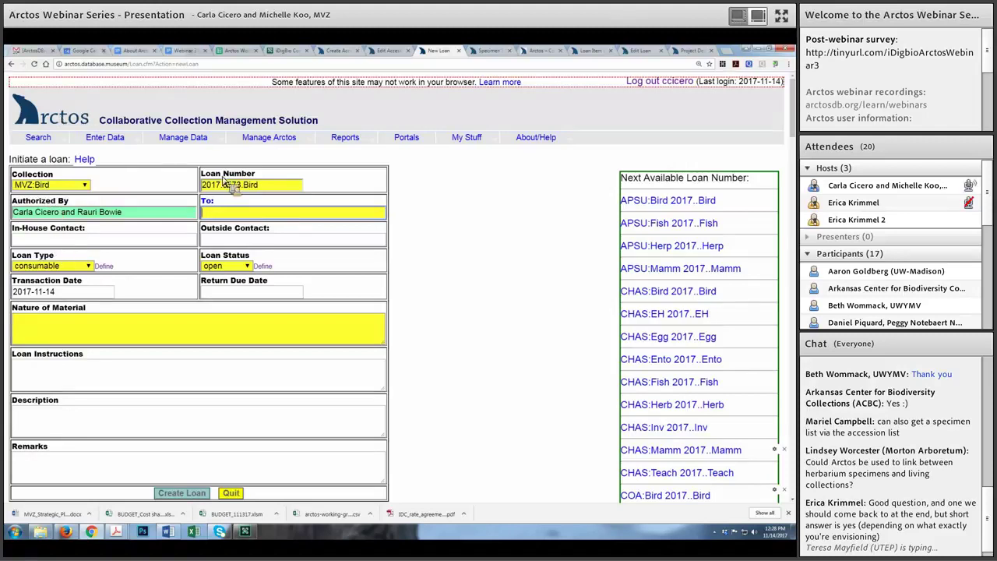
Step: Set In-House Contact to the agent matching the contact's surname, then show the Loan Type choices
{"action": "key", "text": "Tab"}
{"action": "type", "text": "cic"}
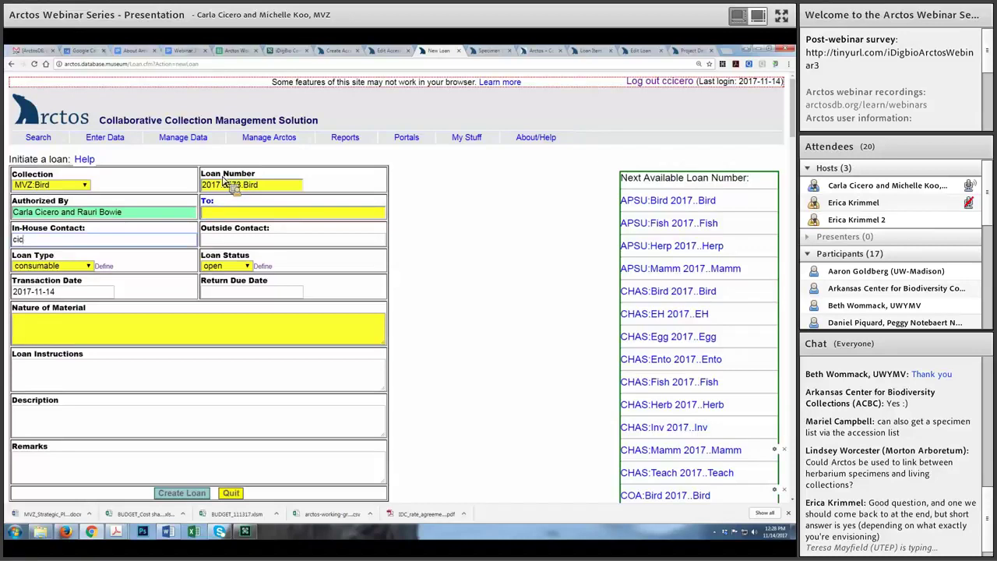
{"action": "type", "text": "ero"}
{"action": "key", "text": "Tab"}
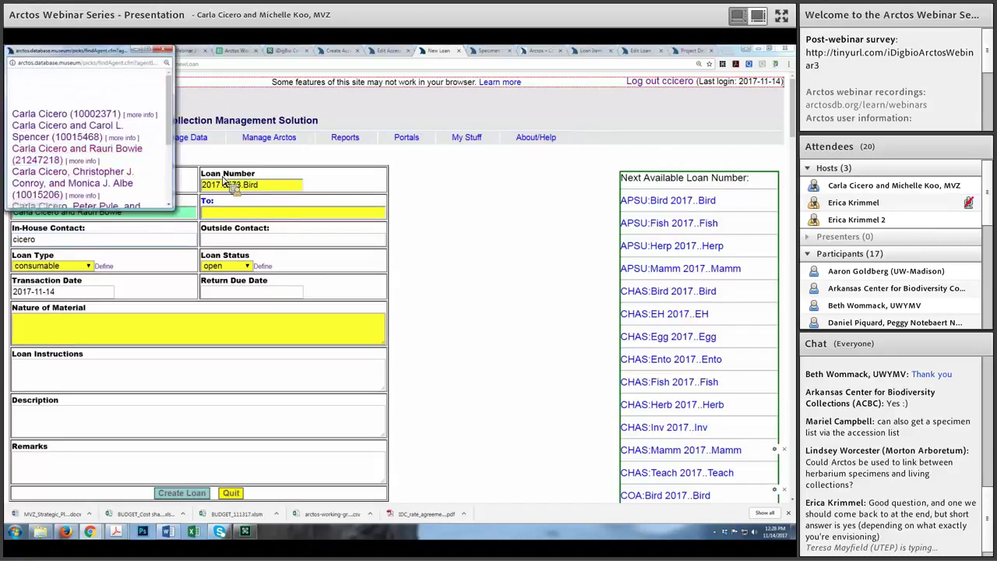
{"action": "key", "text": "Return"}
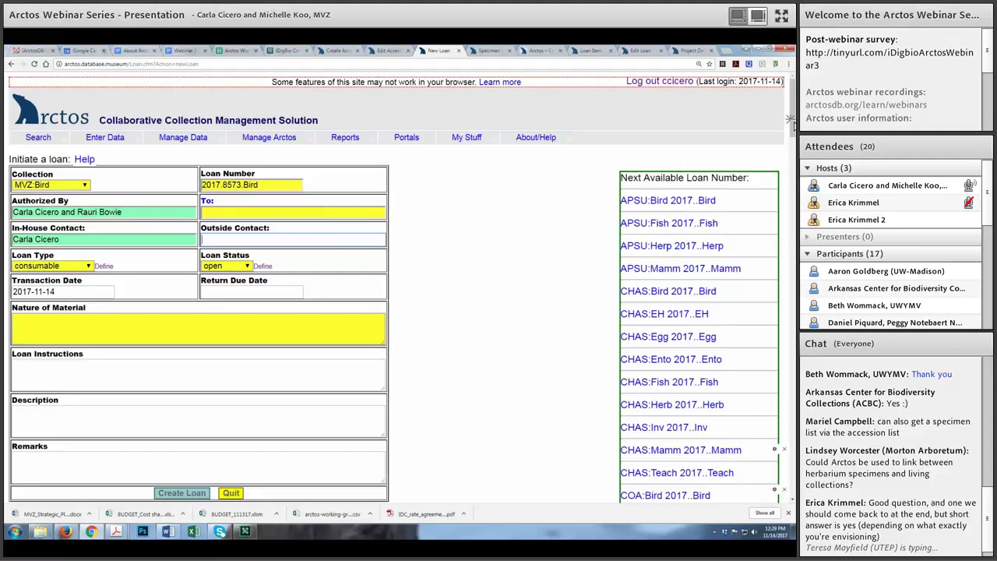
{"action": "scroll", "coordinate": [94, 136], "scroll_direction": "down", "scroll_amount": 3}
{"action": "left_click", "coordinate": [89, 131]}
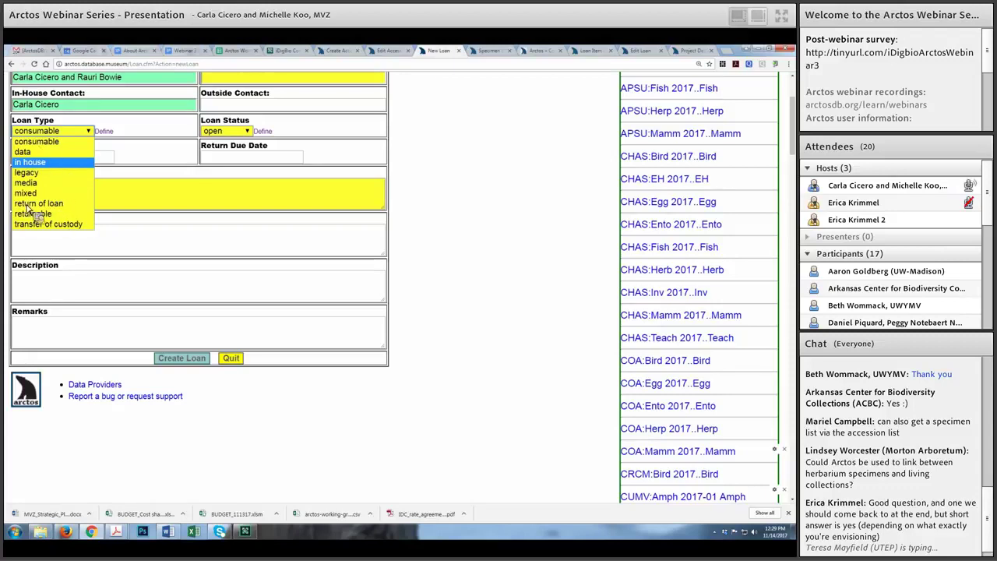
Step: Review the available loan types, keep 'consumable', and return to the top of the form
{"action": "key", "text": "Down"}
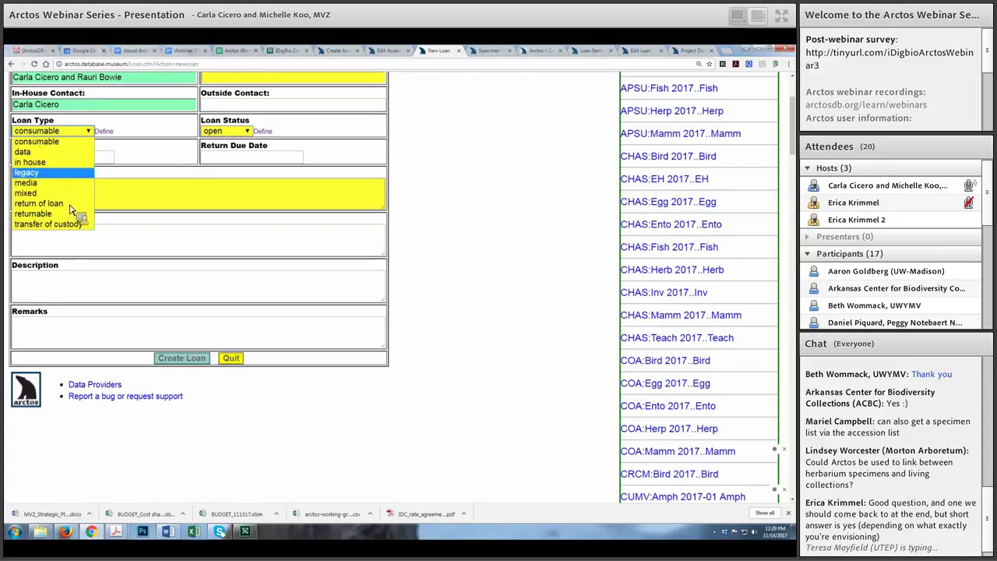
{"action": "key", "text": "Down"}
{"action": "key", "text": "Down"}
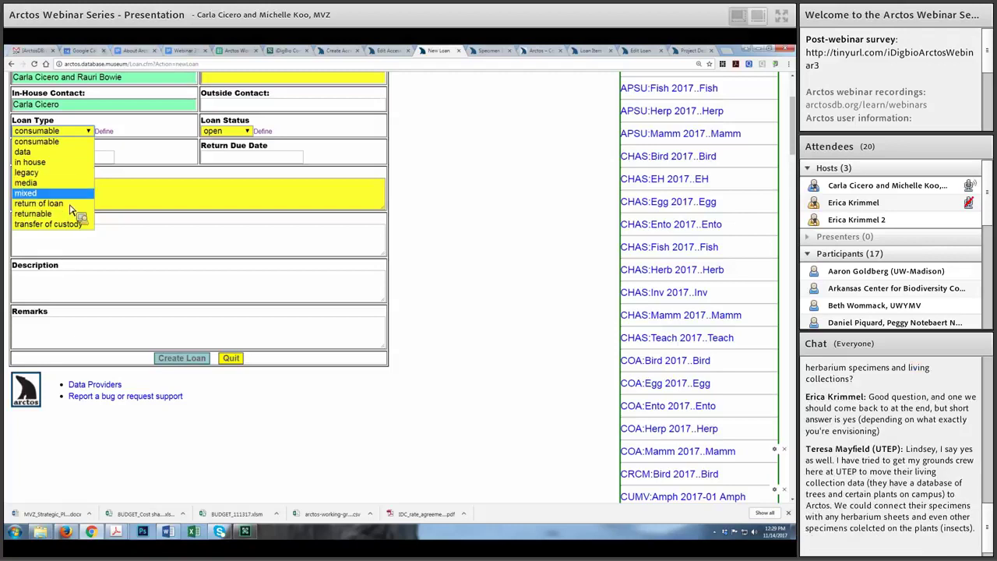
{"action": "key", "text": "Home"}
{"action": "key", "text": "End"}
{"action": "key", "text": "Up"}
{"action": "key", "text": "Up"}
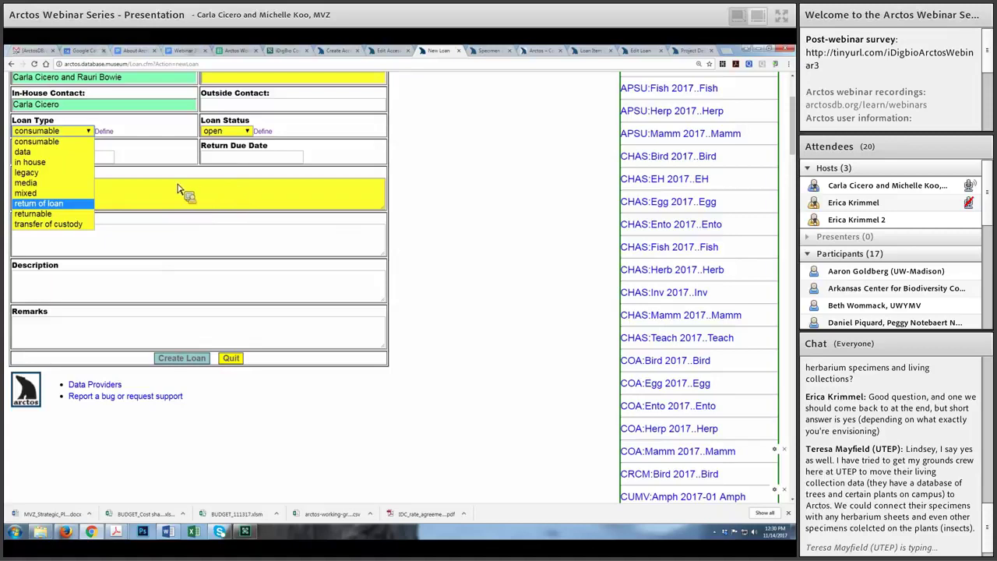
{"action": "left_click", "coordinate": [97, 218]}
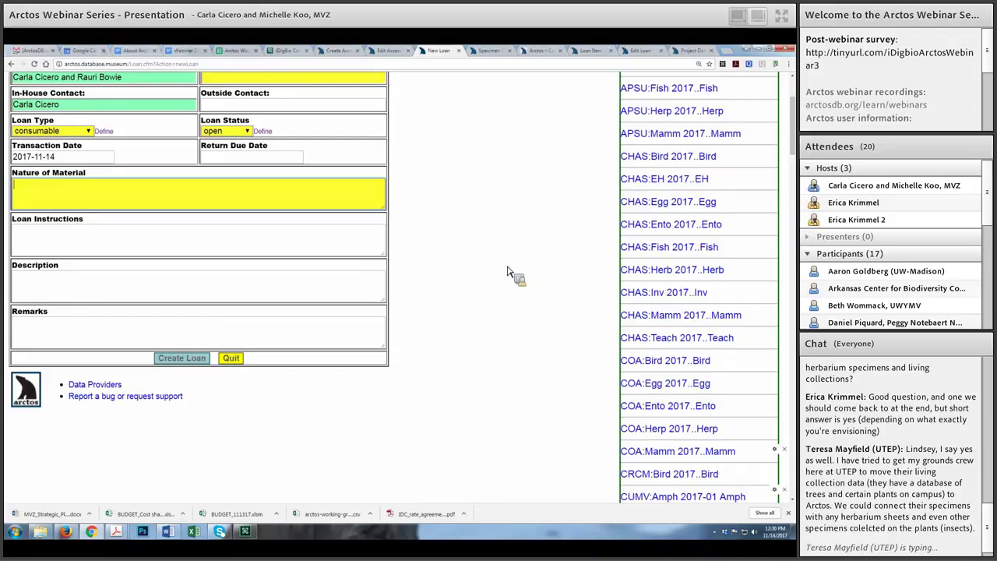
{"action": "scroll", "coordinate": [485, 263], "scroll_direction": "up", "scroll_amount": 2}
{"action": "scroll", "coordinate": [185, 145], "scroll_direction": "up", "scroll_amount": 1}
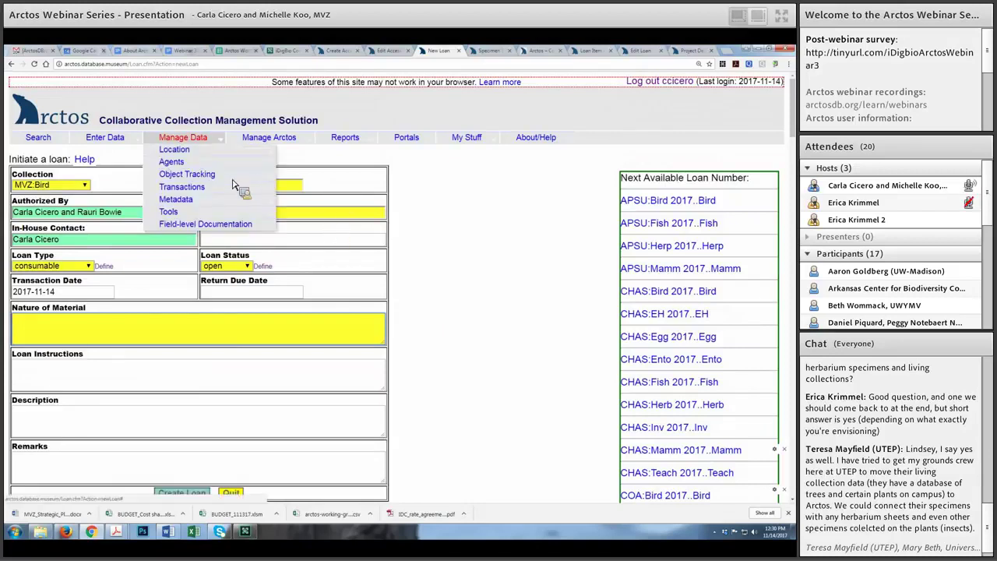
Step: Search loans by the 'received by' agent role, entering the recipient's surname
{"action": "mouse_move", "coordinate": [172, 187]}
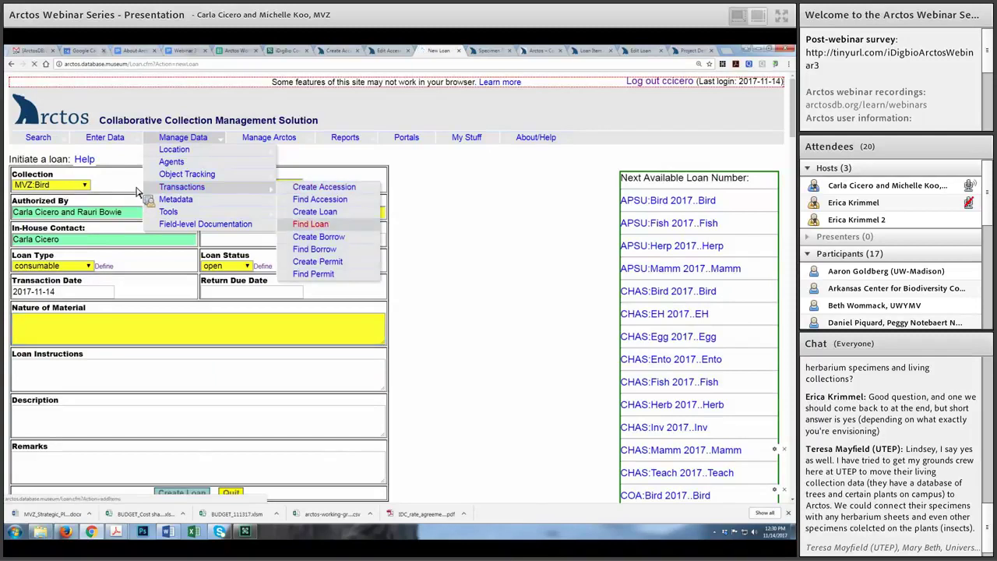
{"action": "left_click", "coordinate": [132, 189]}
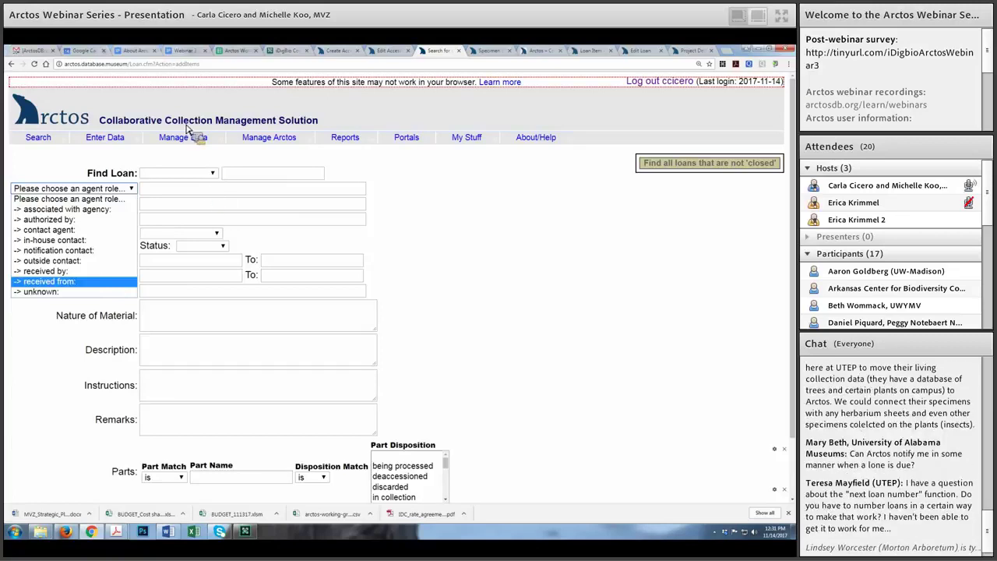
{"action": "key", "text": "Up"}
{"action": "key", "text": "Return"}
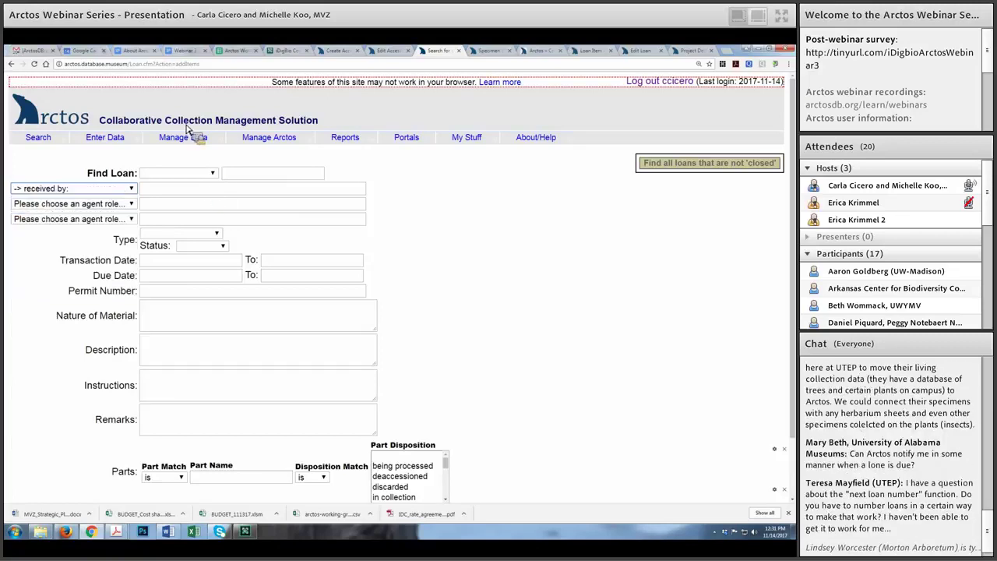
{"action": "key", "text": "Tab"}
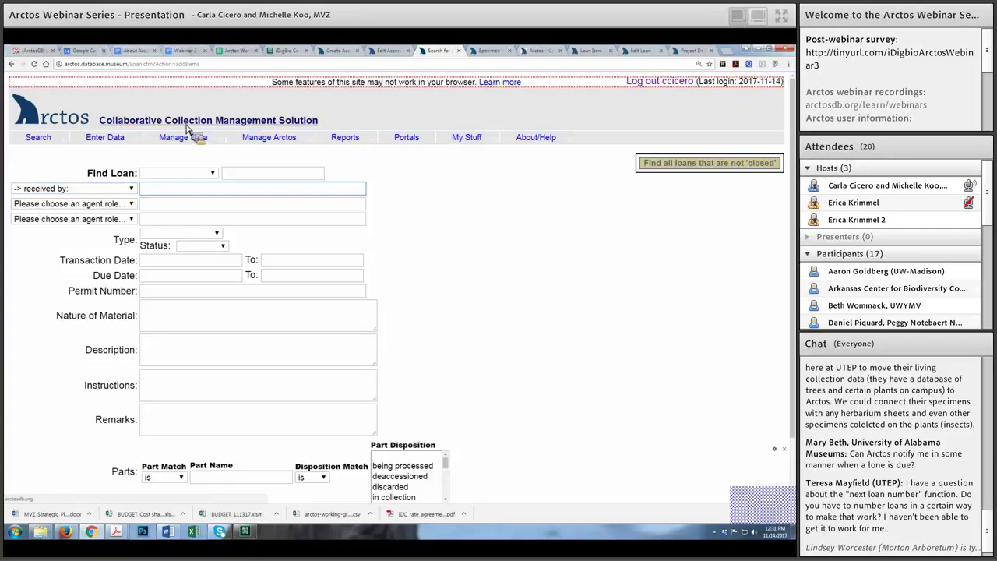
{"action": "type", "text": "mccormack"}
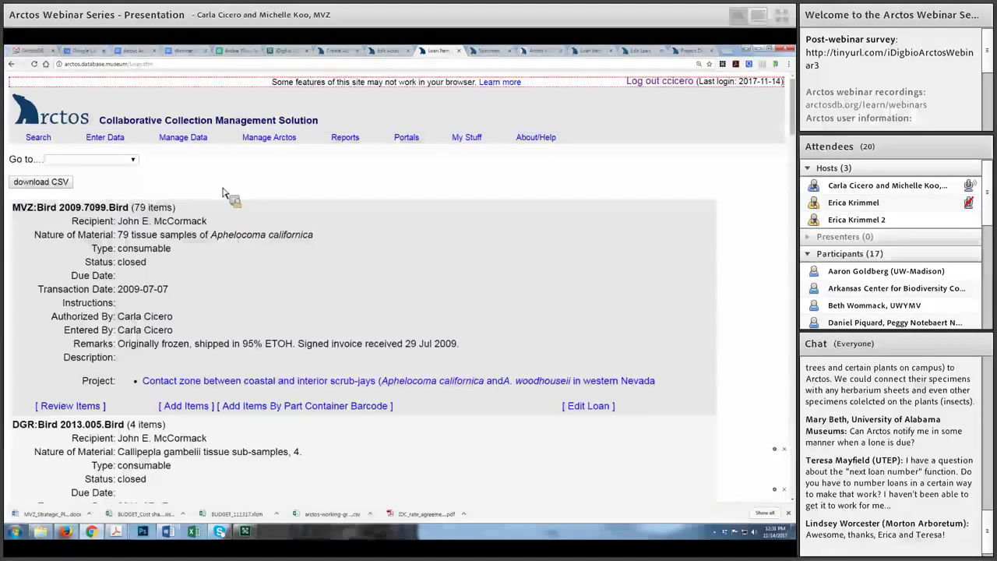
Step: Browse the recipient's loan results, including MVZ:Bird 2009.7099.Bird and 2015.8155.Bird
{"action": "scroll", "coordinate": [226, 204], "scroll_direction": "down", "scroll_amount": 2}
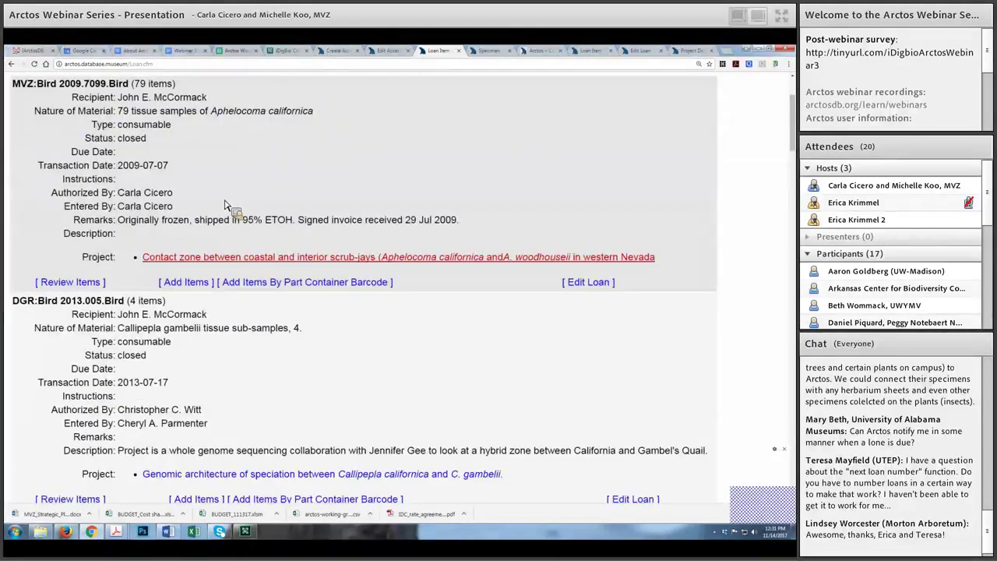
{"action": "scroll", "coordinate": [224, 215], "scroll_direction": "up", "scroll_amount": 2}
{"action": "scroll", "coordinate": [222, 219], "scroll_direction": "down", "scroll_amount": 2}
{"action": "scroll", "coordinate": [224, 216], "scroll_direction": "up", "scroll_amount": 2}
{"action": "scroll", "coordinate": [224, 216], "scroll_direction": "down", "scroll_amount": 4}
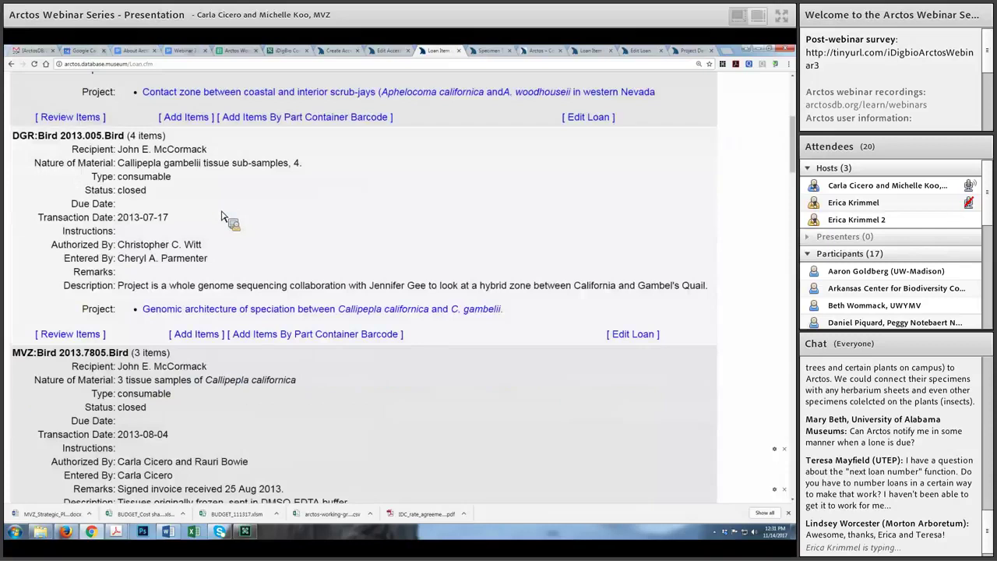
{"action": "scroll", "coordinate": [94, 234], "scroll_direction": "down", "scroll_amount": 2}
{"action": "scroll", "coordinate": [104, 230], "scroll_direction": "up", "scroll_amount": 5}
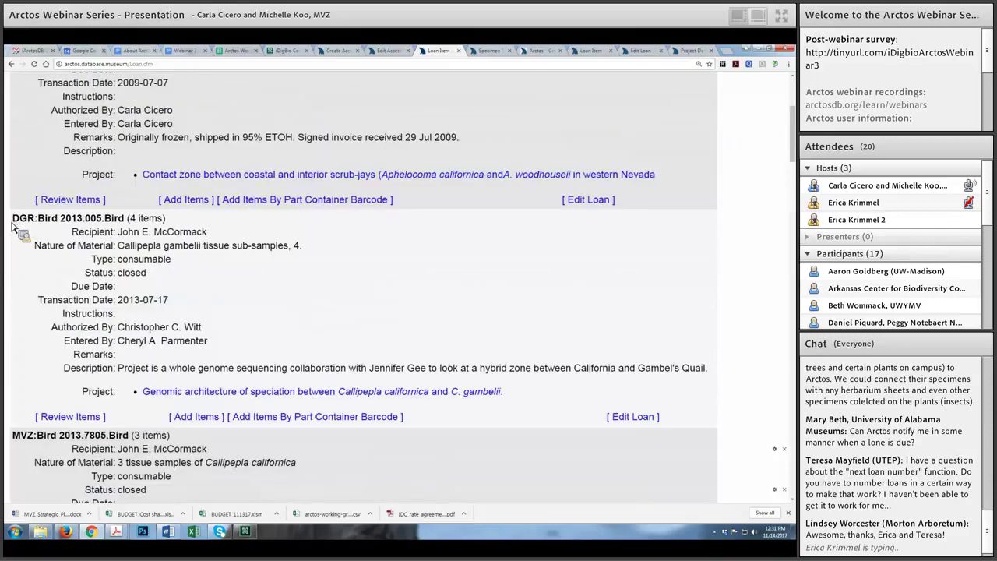
{"action": "scroll", "coordinate": [36, 229], "scroll_direction": "up", "scroll_amount": 3}
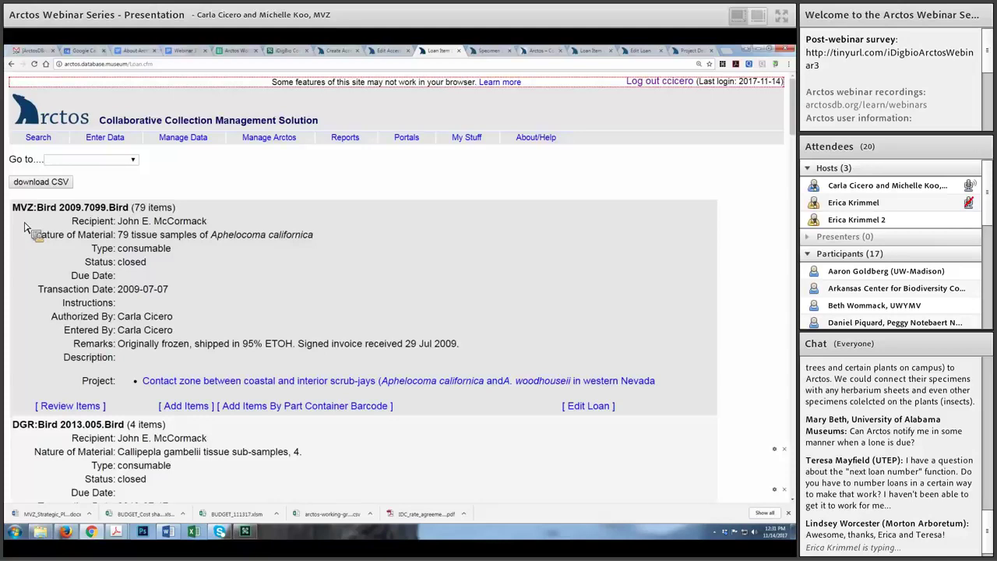
{"action": "scroll", "coordinate": [374, 235], "scroll_direction": "down", "scroll_amount": 3}
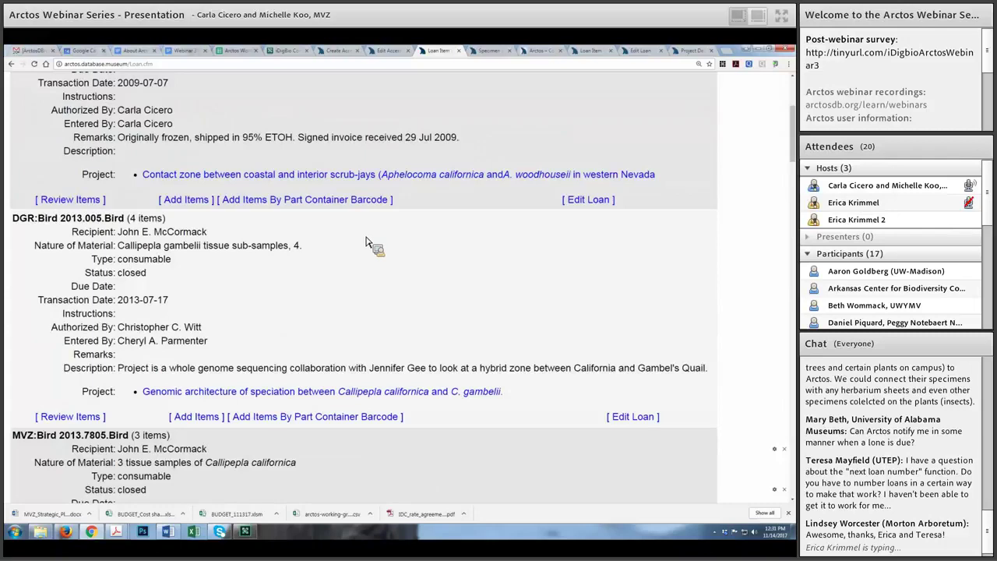
{"action": "scroll", "coordinate": [328, 230], "scroll_direction": "down", "scroll_amount": 6}
{"action": "scroll", "coordinate": [285, 240], "scroll_direction": "down", "scroll_amount": 4}
{"action": "scroll", "coordinate": [287, 241], "scroll_direction": "down", "scroll_amount": 4}
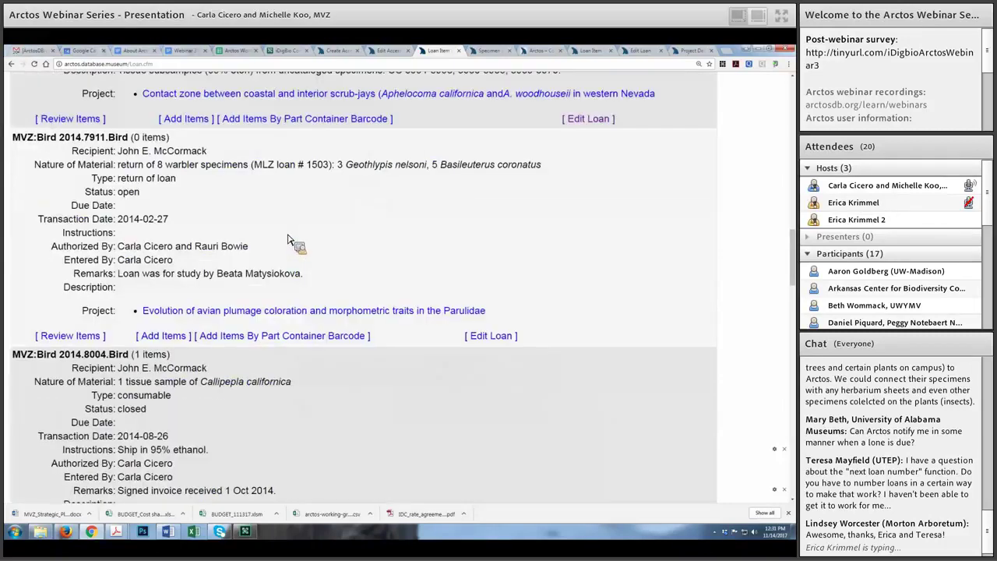
{"action": "scroll", "coordinate": [289, 238], "scroll_direction": "up", "scroll_amount": 15}
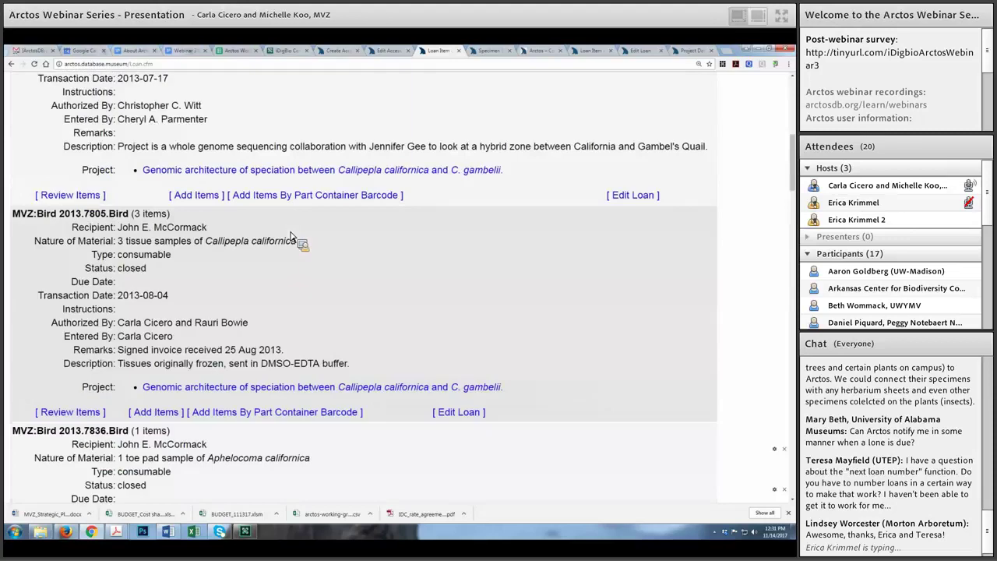
{"action": "scroll", "coordinate": [234, 257], "scroll_direction": "down", "scroll_amount": 3}
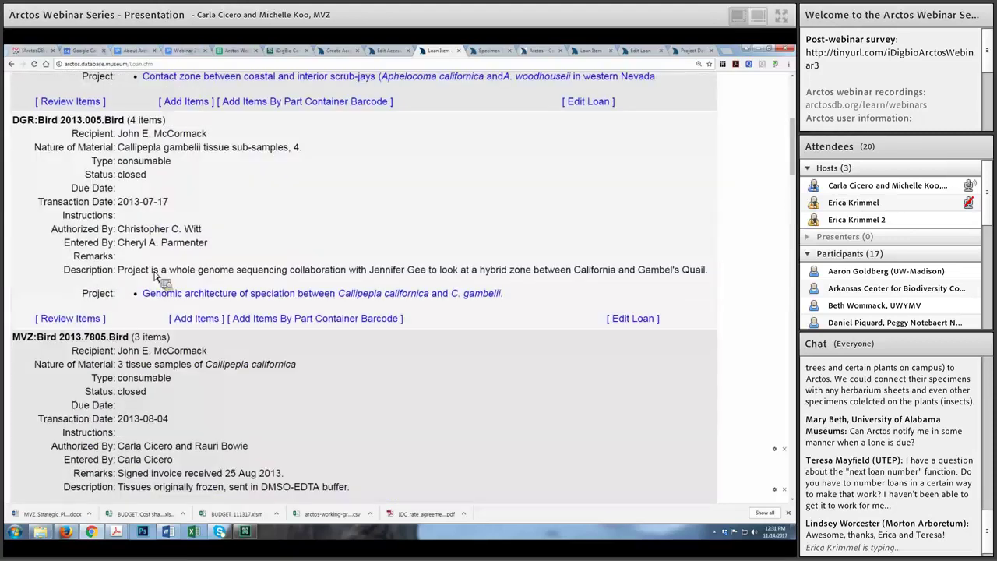
{"action": "scroll", "coordinate": [202, 265], "scroll_direction": "down", "scroll_amount": 4}
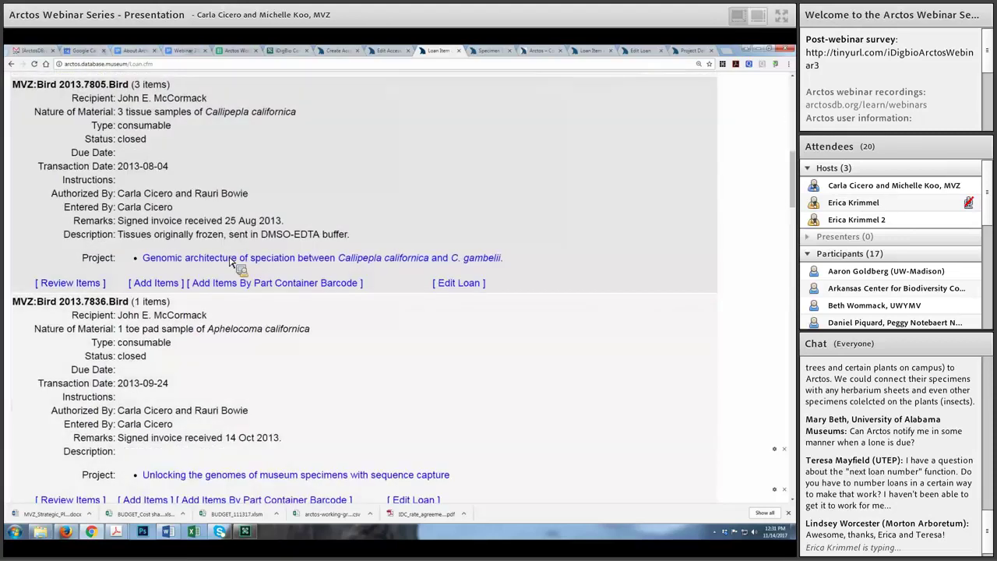
{"action": "scroll", "coordinate": [231, 263], "scroll_direction": "down", "scroll_amount": 6}
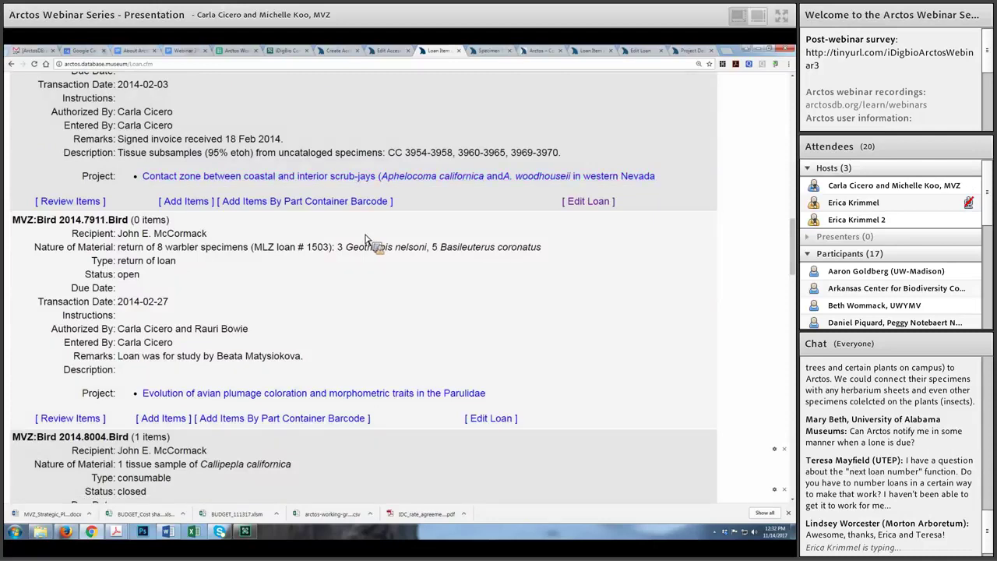
{"action": "scroll", "coordinate": [367, 237], "scroll_direction": "down", "scroll_amount": 1}
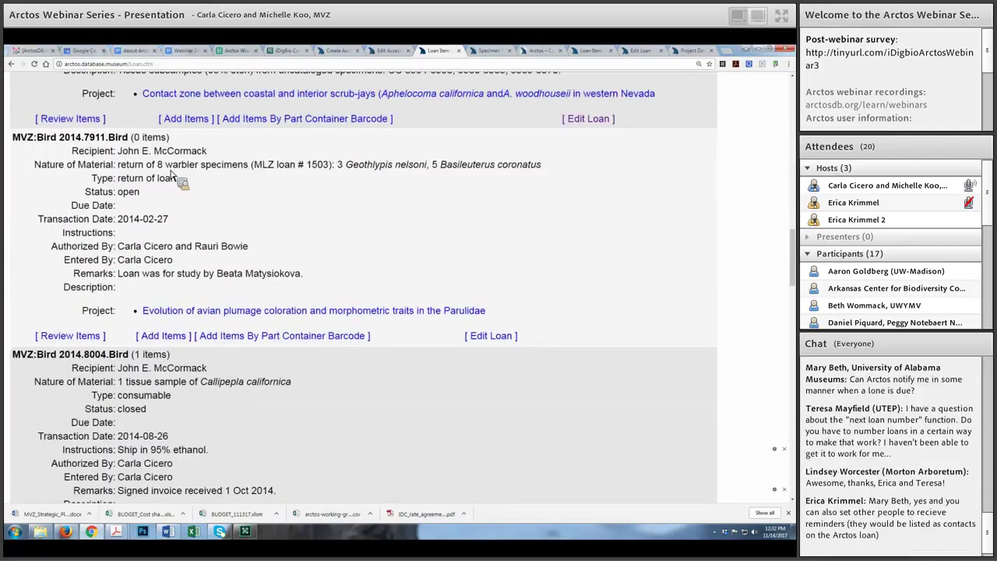
{"action": "scroll", "coordinate": [191, 173], "scroll_direction": "down", "scroll_amount": 2}
{"action": "scroll", "coordinate": [195, 187], "scroll_direction": "down", "scroll_amount": 1}
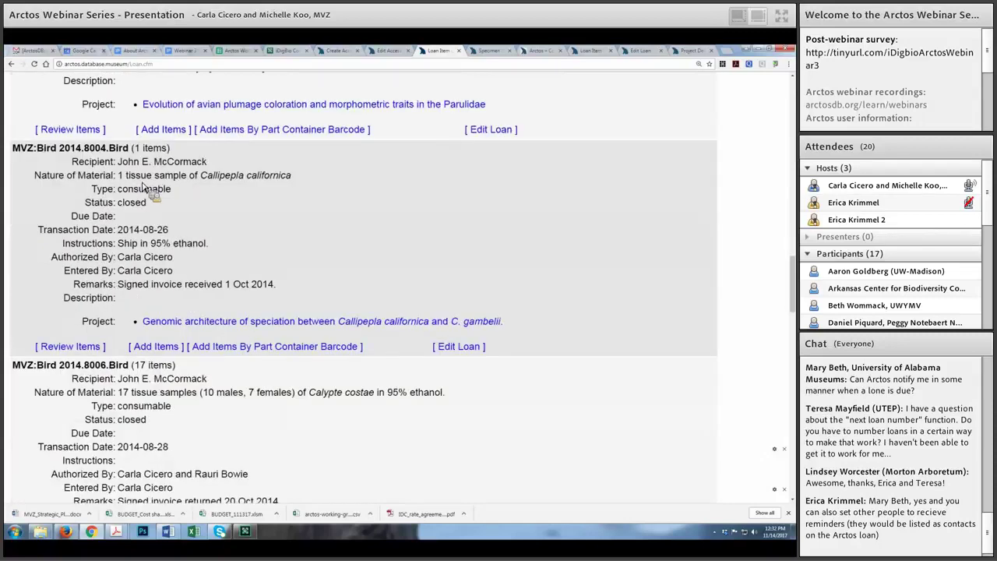
{"action": "scroll", "coordinate": [143, 223], "scroll_direction": "down", "scroll_amount": 2}
{"action": "scroll", "coordinate": [156, 271], "scroll_direction": "down", "scroll_amount": 4}
{"action": "scroll", "coordinate": [311, 257], "scroll_direction": "up", "scroll_amount": 1}
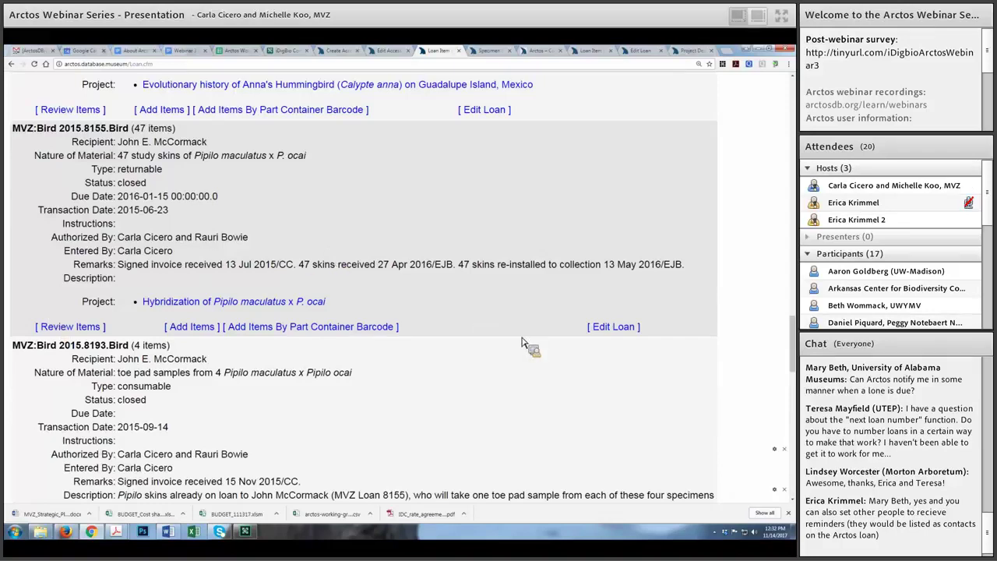
{"action": "scroll", "coordinate": [522, 343], "scroll_direction": "up", "scroll_amount": 4}
{"action": "scroll", "coordinate": [319, 282], "scroll_direction": "up", "scroll_amount": 5}
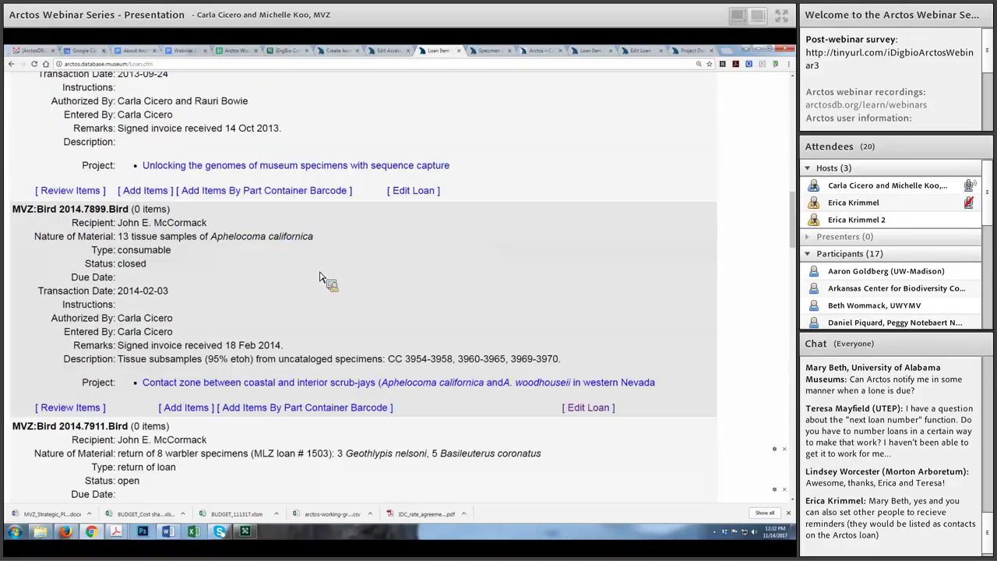
{"action": "scroll", "coordinate": [359, 253], "scroll_direction": "up", "scroll_amount": 4}
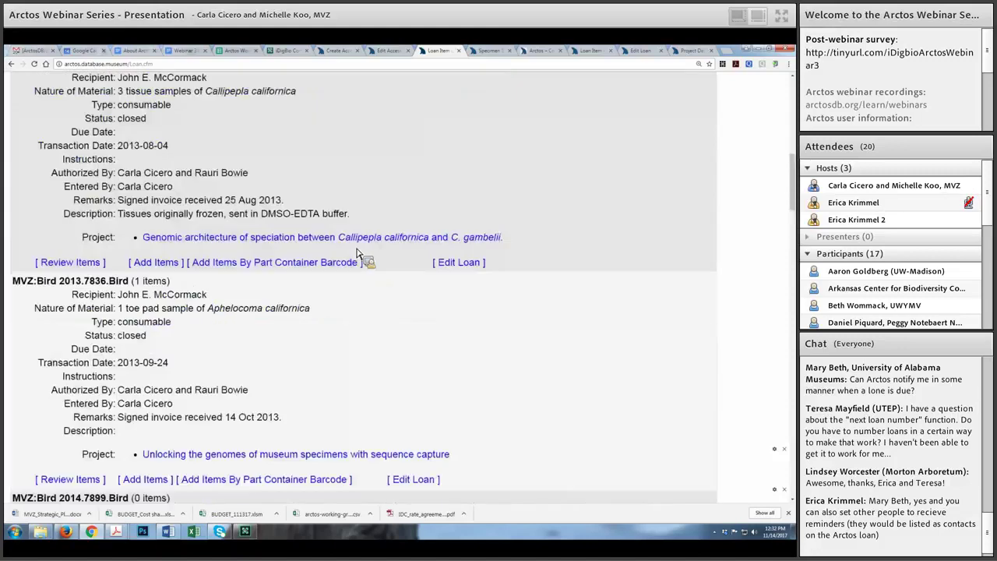
{"action": "scroll", "coordinate": [363, 241], "scroll_direction": "up", "scroll_amount": 6}
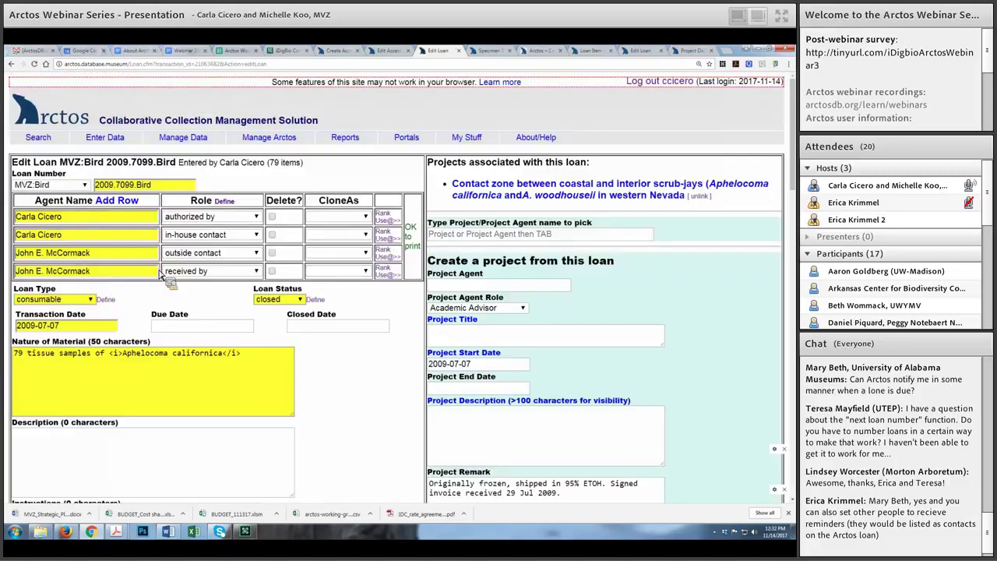
Step: Scroll through the Edit Loan page of MVZ:Bird 2009.7099.Bird to its loan items review
{"action": "scroll", "coordinate": [127, 292], "scroll_direction": "down", "scroll_amount": 5}
{"action": "scroll", "coordinate": [251, 321], "scroll_direction": "down", "scroll_amount": 3}
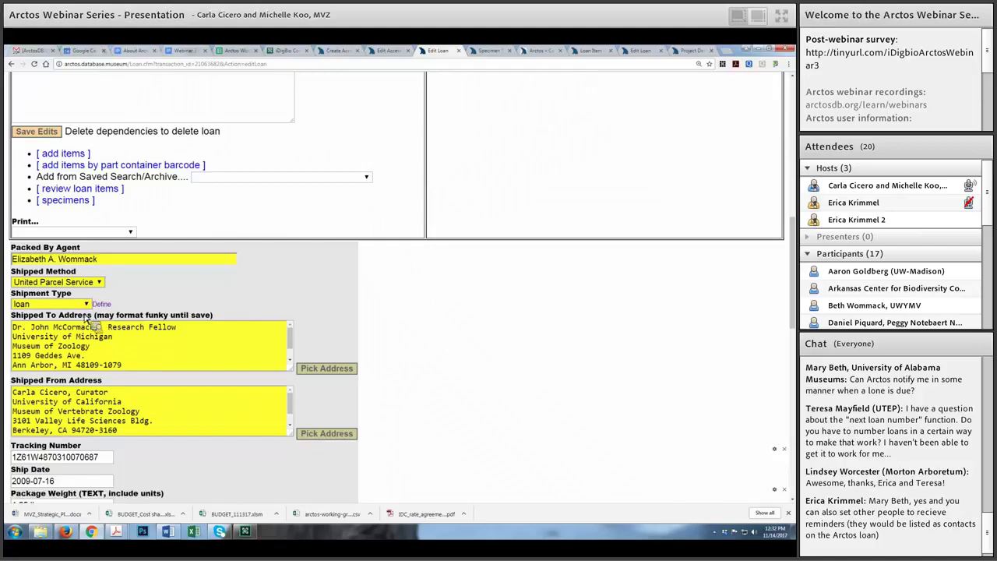
{"action": "scroll", "coordinate": [91, 326], "scroll_direction": "down", "scroll_amount": 3}
{"action": "scroll", "coordinate": [91, 326], "scroll_direction": "down", "scroll_amount": 5}
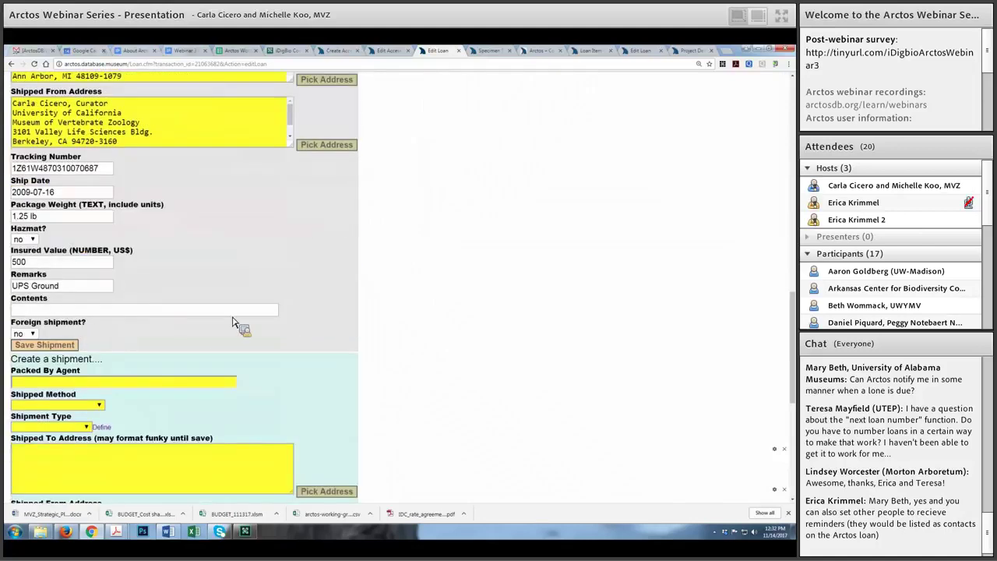
{"action": "scroll", "coordinate": [232, 322], "scroll_direction": "up", "scroll_amount": 11}
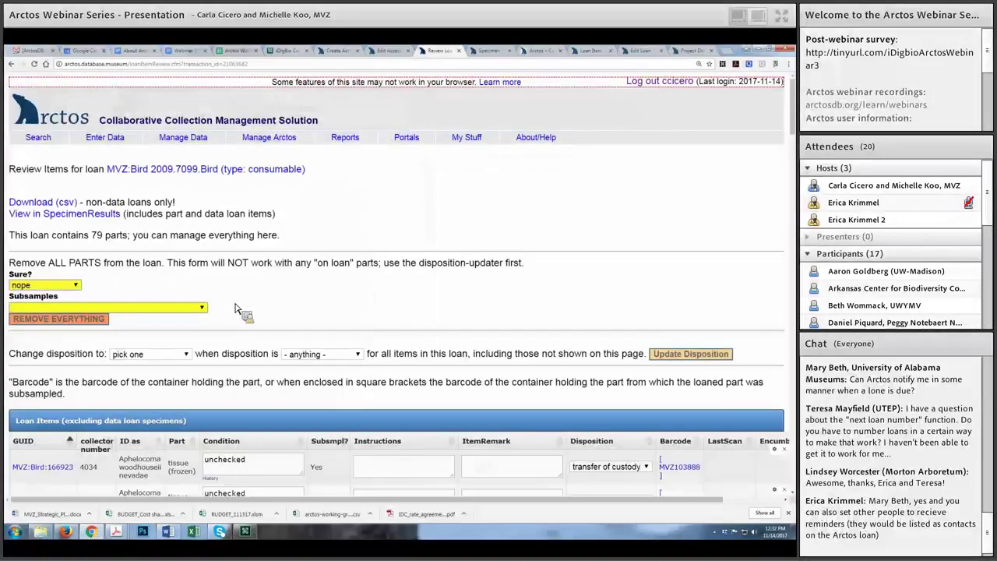
Step: Look over the frozen Aphelocoma tissue items, then go back to the loan's edit page
{"action": "scroll", "coordinate": [240, 310], "scroll_direction": "down", "scroll_amount": 3}
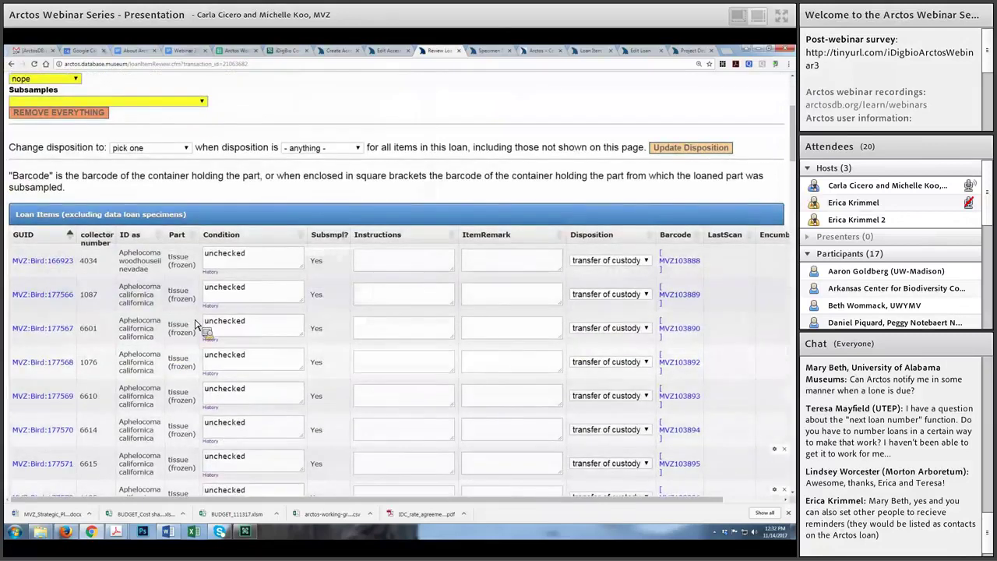
{"action": "scroll", "coordinate": [196, 323], "scroll_direction": "down", "scroll_amount": 2}
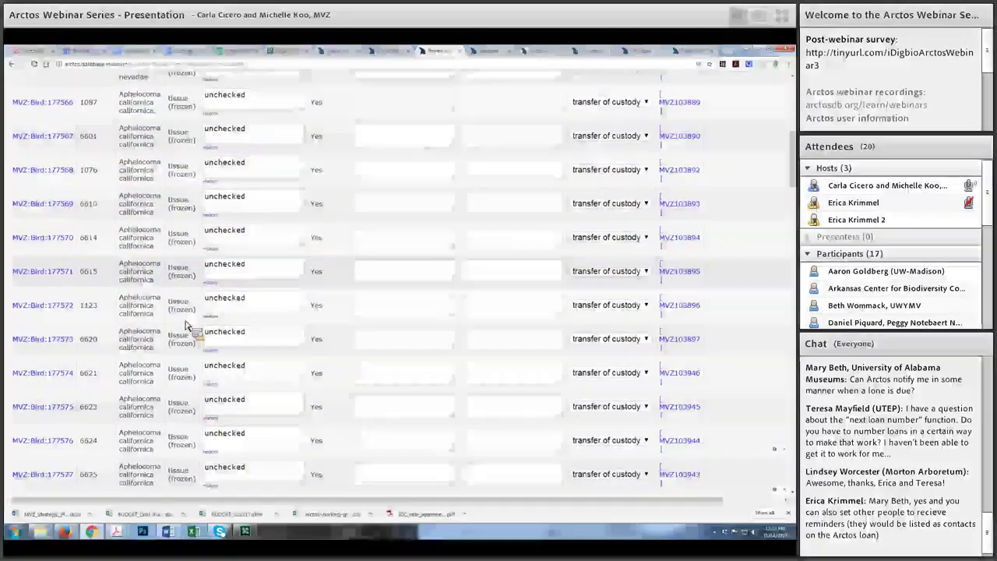
{"action": "key", "text": "alt+Left"}
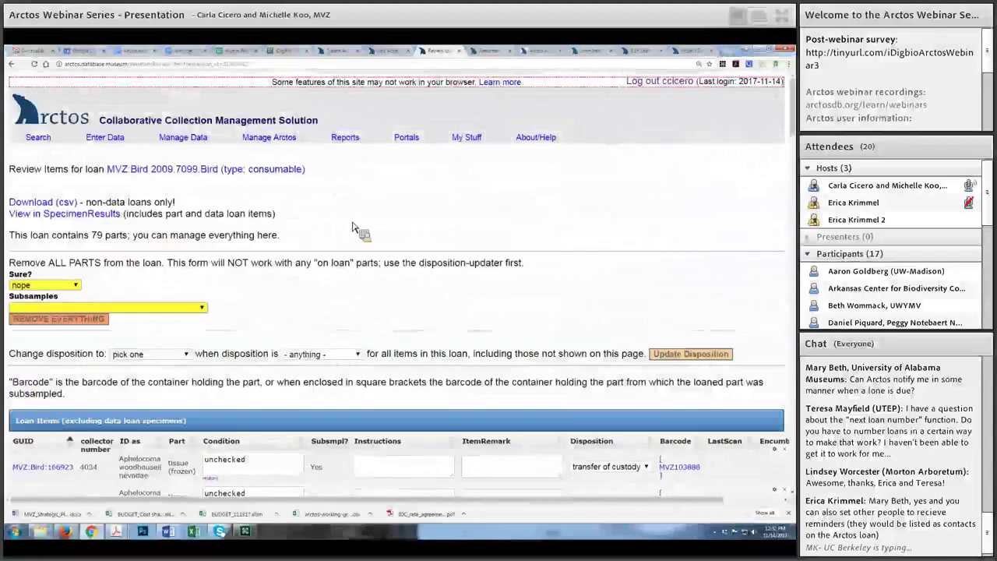
{"action": "key", "text": "alt+Left"}
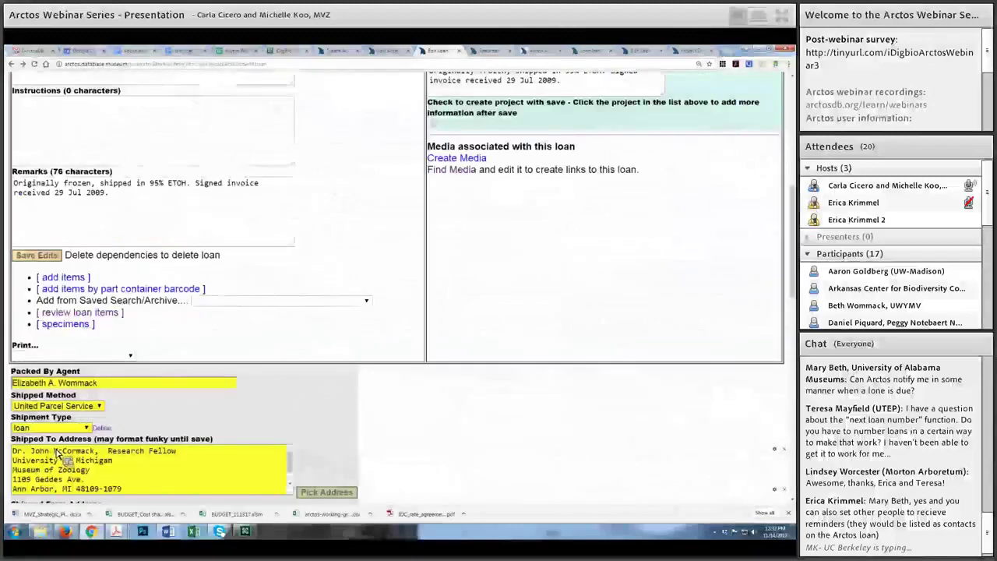
Step: Scan the Edit Loan page, then return to the recipient's loan results list
{"action": "scroll", "coordinate": [56, 455], "scroll_direction": "up", "scroll_amount": 3}
{"action": "scroll", "coordinate": [56, 454], "scroll_direction": "down", "scroll_amount": 10}
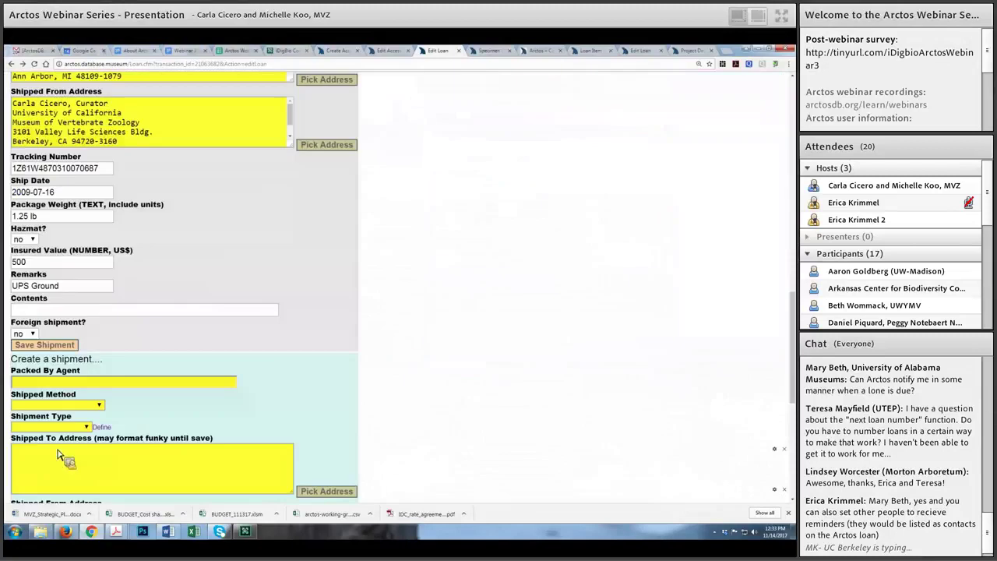
{"action": "scroll", "coordinate": [436, 312], "scroll_direction": "down", "scroll_amount": 5}
{"action": "scroll", "coordinate": [478, 279], "scroll_direction": "down", "scroll_amount": 1}
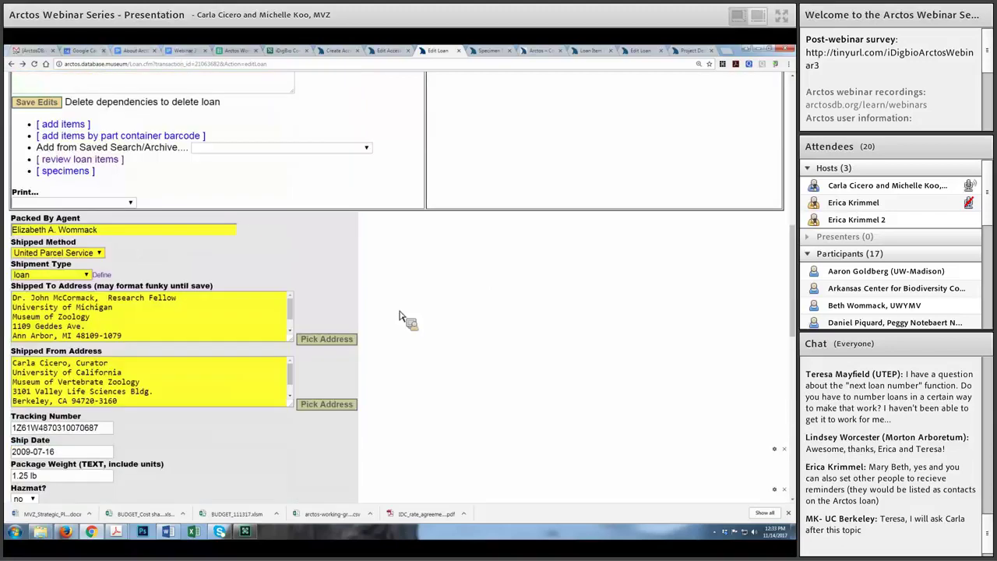
{"action": "scroll", "coordinate": [393, 329], "scroll_direction": "up", "scroll_amount": 4}
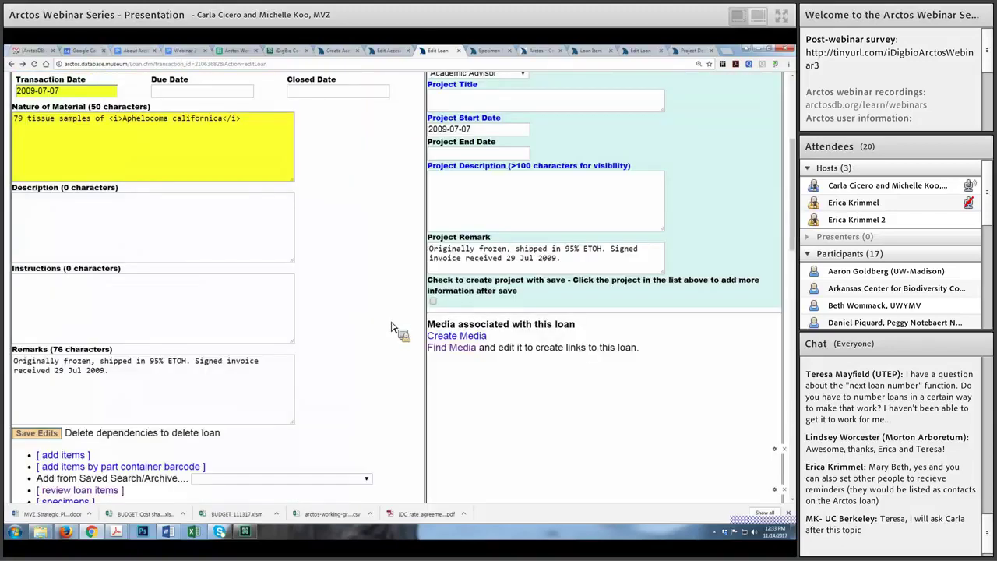
{"action": "scroll", "coordinate": [394, 321], "scroll_direction": "up", "scroll_amount": 10}
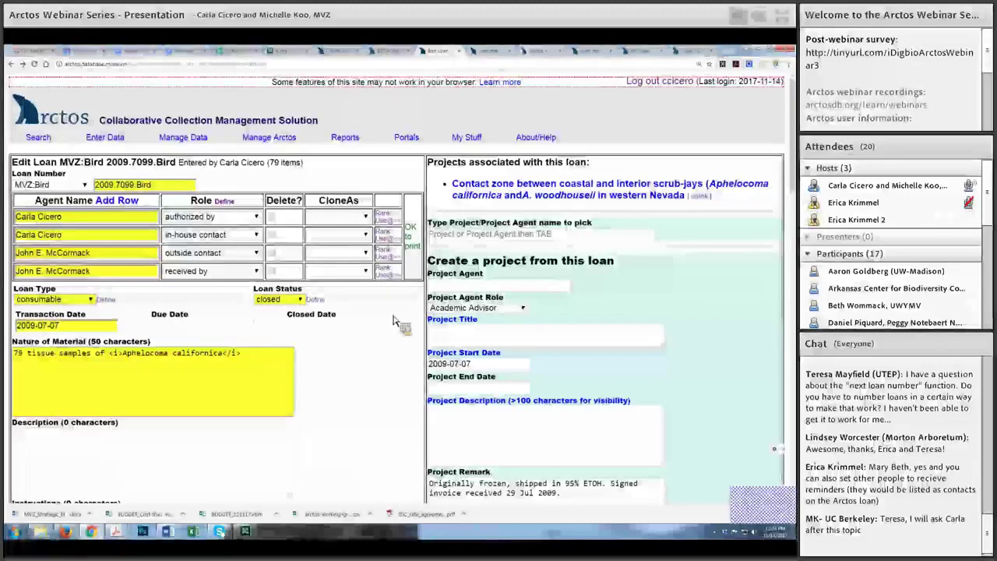
{"action": "key", "text": "alt+Left"}
{"action": "scroll", "coordinate": [394, 321], "scroll_direction": "down", "scroll_amount": 5}
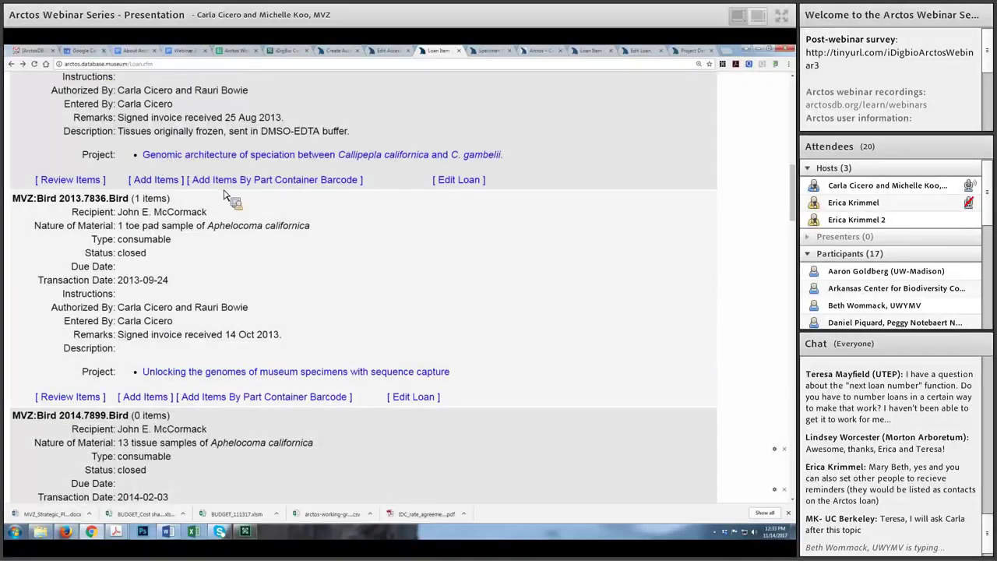
Step: Browse the recipient's loan list, then bring up the Manage Data > Transactions submenu
{"action": "scroll", "coordinate": [223, 193], "scroll_direction": "up", "scroll_amount": 6}
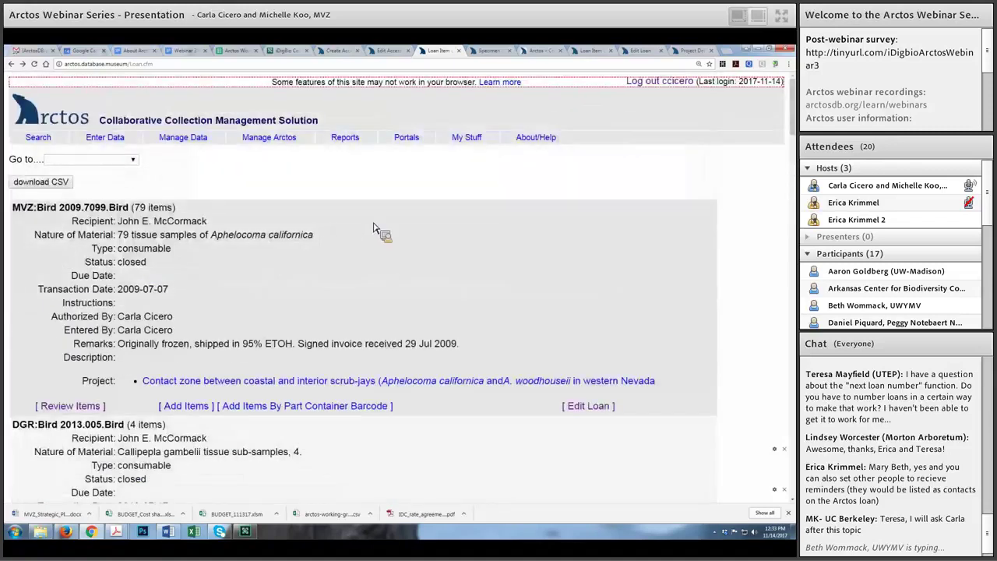
{"action": "scroll", "coordinate": [381, 229], "scroll_direction": "down", "scroll_amount": 3}
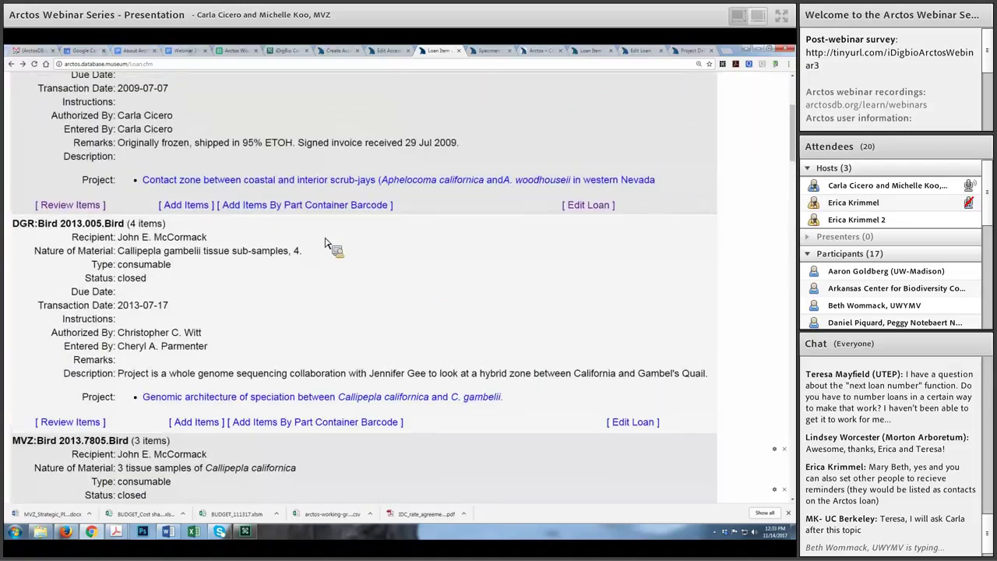
{"action": "scroll", "coordinate": [474, 239], "scroll_direction": "up", "scroll_amount": 1}
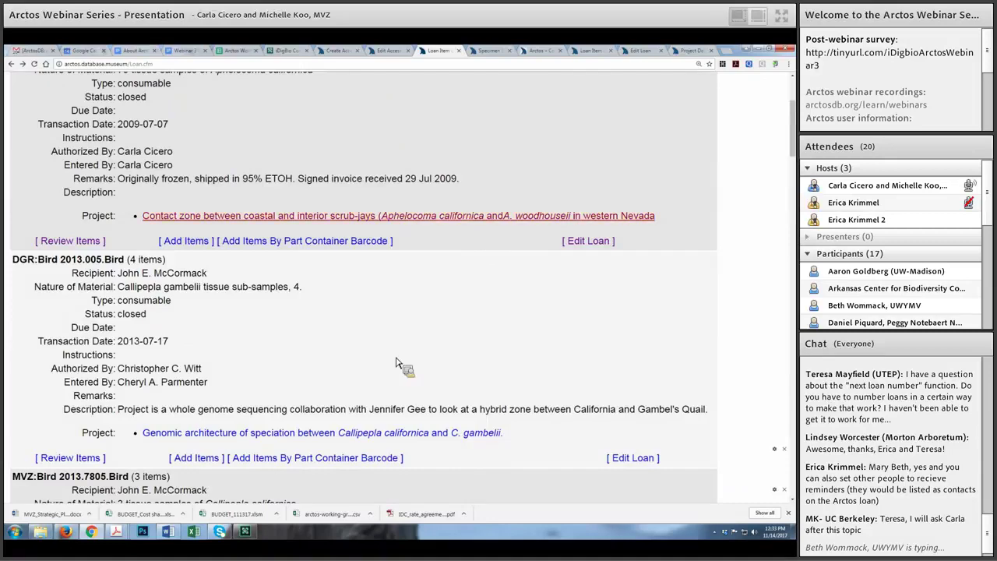
{"action": "scroll", "coordinate": [448, 282], "scroll_direction": "down", "scroll_amount": 3}
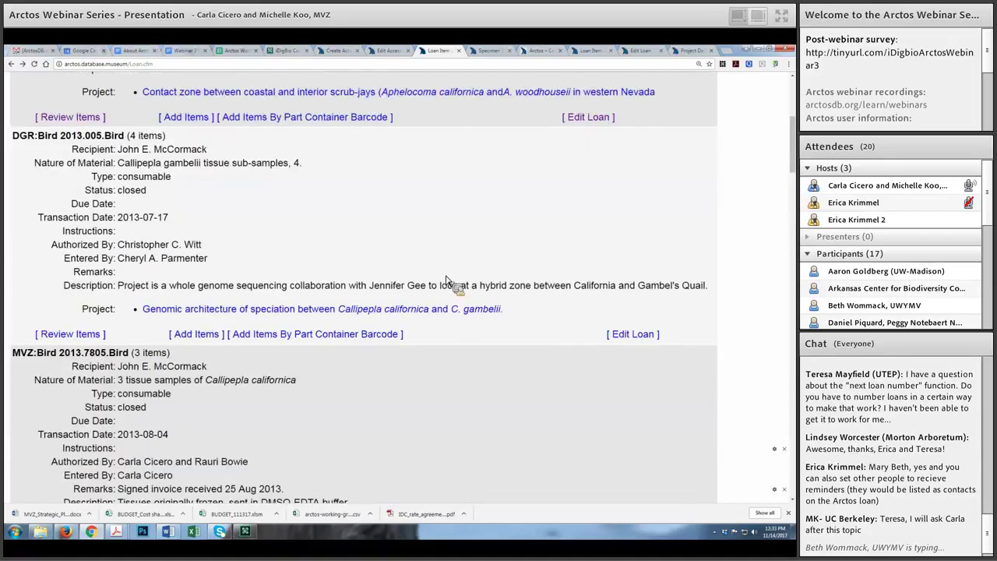
{"action": "scroll", "coordinate": [363, 332], "scroll_direction": "down", "scroll_amount": 1}
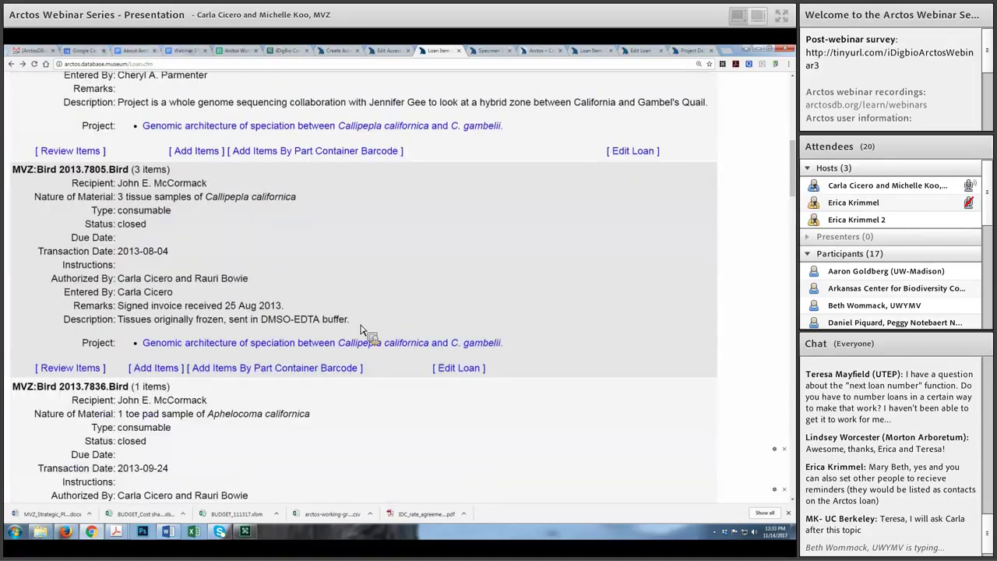
{"action": "scroll", "coordinate": [382, 353], "scroll_direction": "up", "scroll_amount": 1}
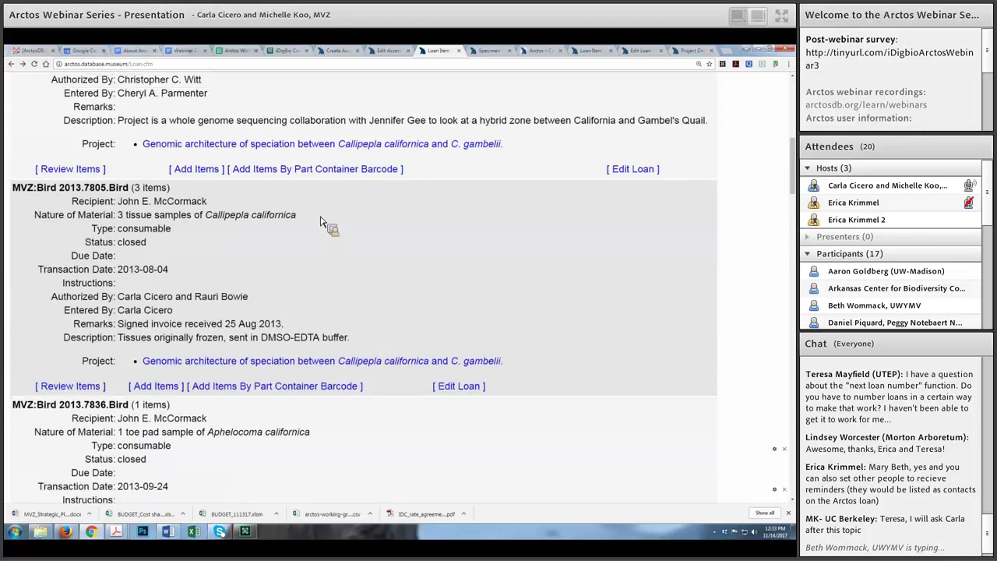
{"action": "scroll", "coordinate": [320, 222], "scroll_direction": "up", "scroll_amount": 1}
{"action": "scroll", "coordinate": [321, 221], "scroll_direction": "up", "scroll_amount": 1}
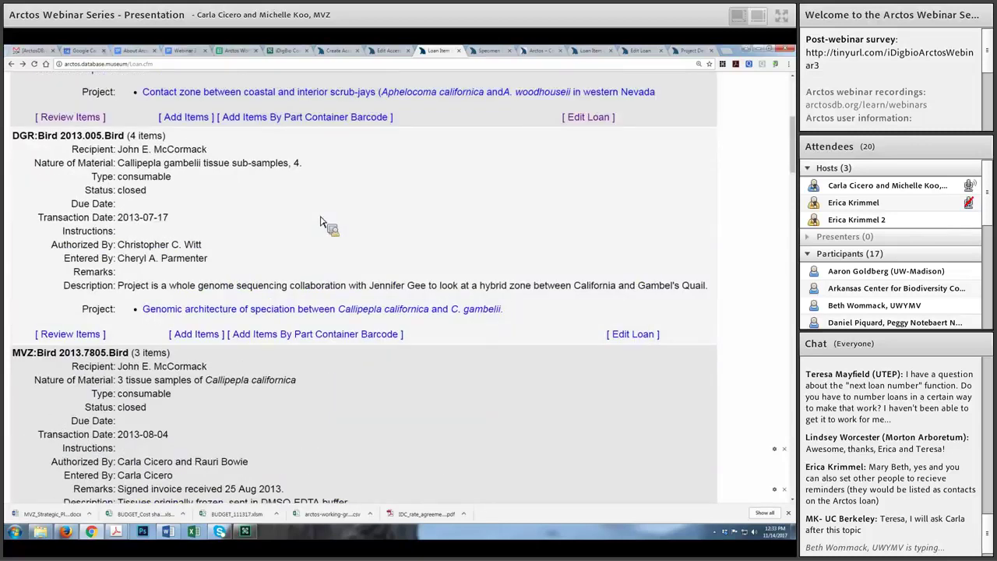
{"action": "scroll", "coordinate": [320, 222], "scroll_direction": "down", "scroll_amount": 1}
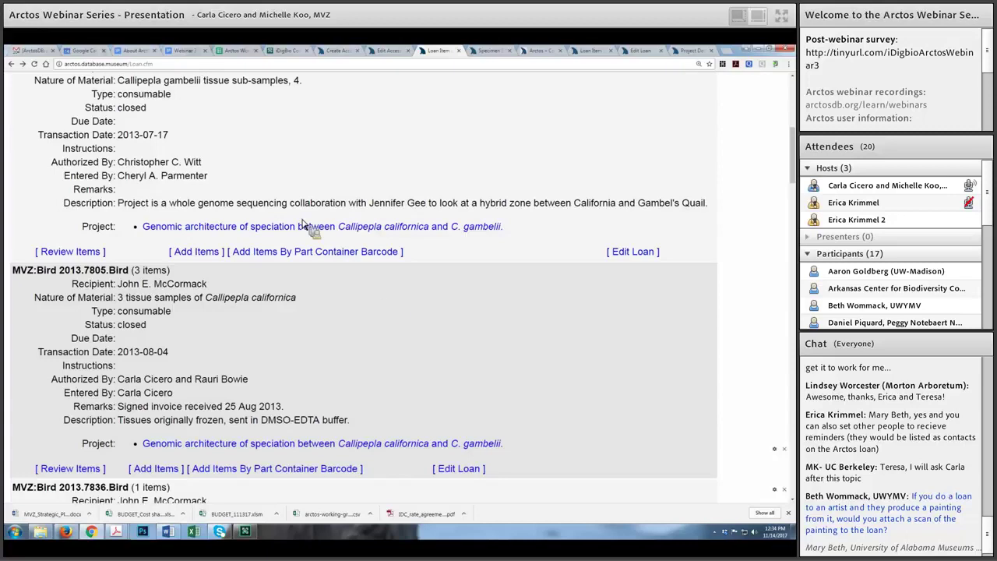
{"action": "scroll", "coordinate": [389, 273], "scroll_direction": "down", "scroll_amount": 3}
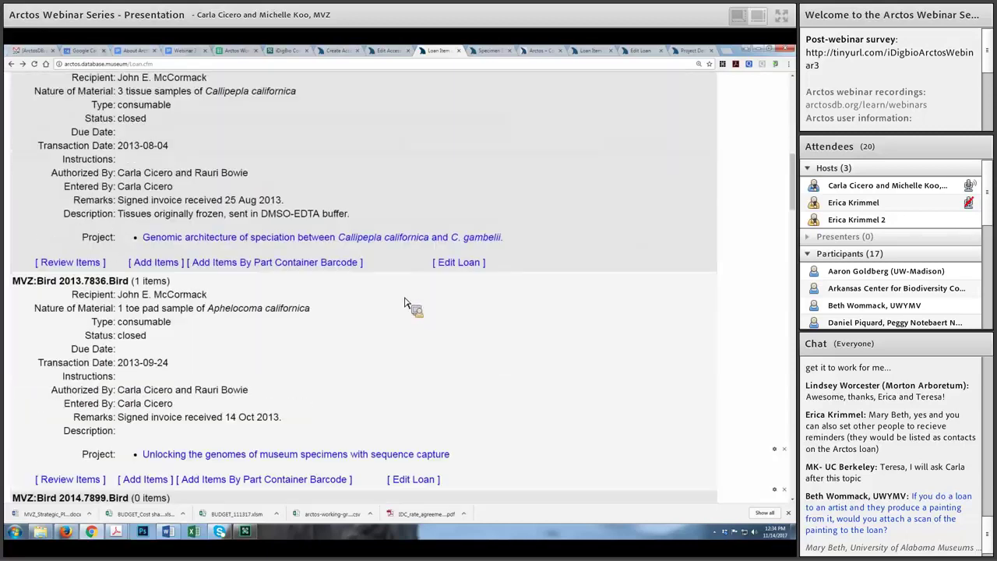
{"action": "scroll", "coordinate": [405, 295], "scroll_direction": "down", "scroll_amount": 1}
{"action": "scroll", "coordinate": [405, 296], "scroll_direction": "down", "scroll_amount": 5}
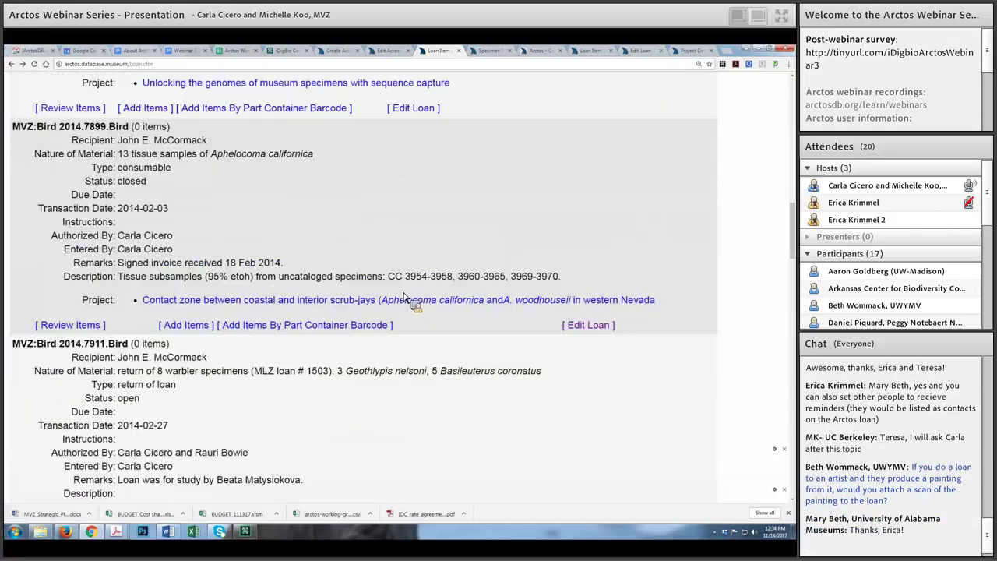
{"action": "scroll", "coordinate": [399, 308], "scroll_direction": "down", "scroll_amount": 3}
{"action": "scroll", "coordinate": [392, 329], "scroll_direction": "up", "scroll_amount": 2}
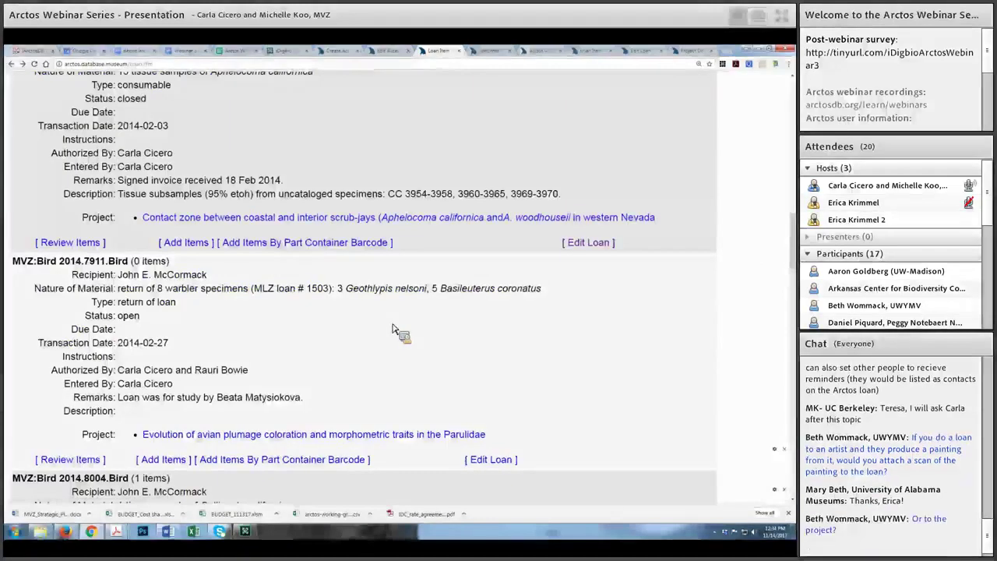
{"action": "scroll", "coordinate": [392, 329], "scroll_direction": "down", "scroll_amount": 2}
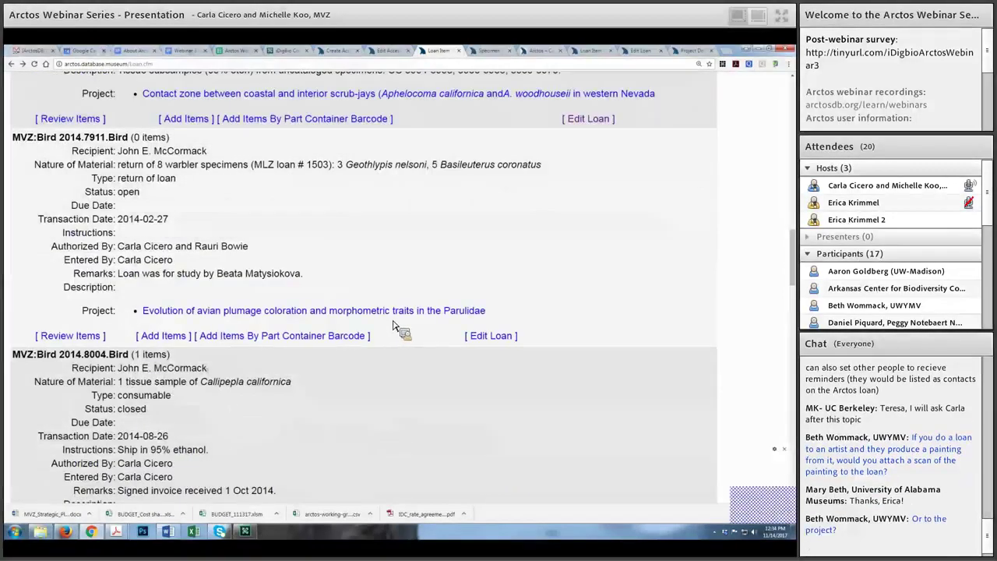
{"action": "scroll", "coordinate": [393, 327], "scroll_direction": "down", "scroll_amount": 4}
{"action": "scroll", "coordinate": [394, 327], "scroll_direction": "up", "scroll_amount": 3}
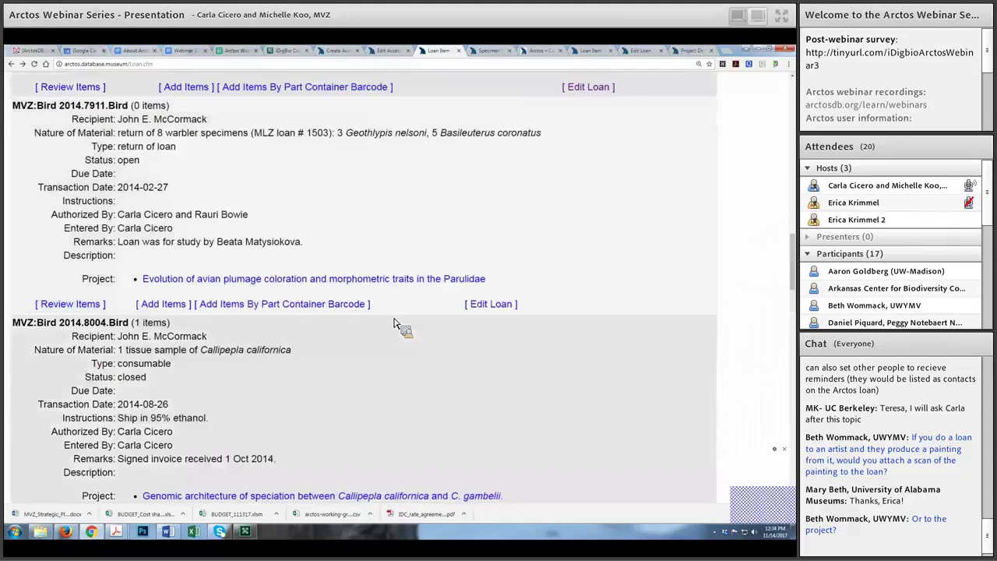
{"action": "scroll", "coordinate": [151, 168], "scroll_direction": "up", "scroll_amount": 10}
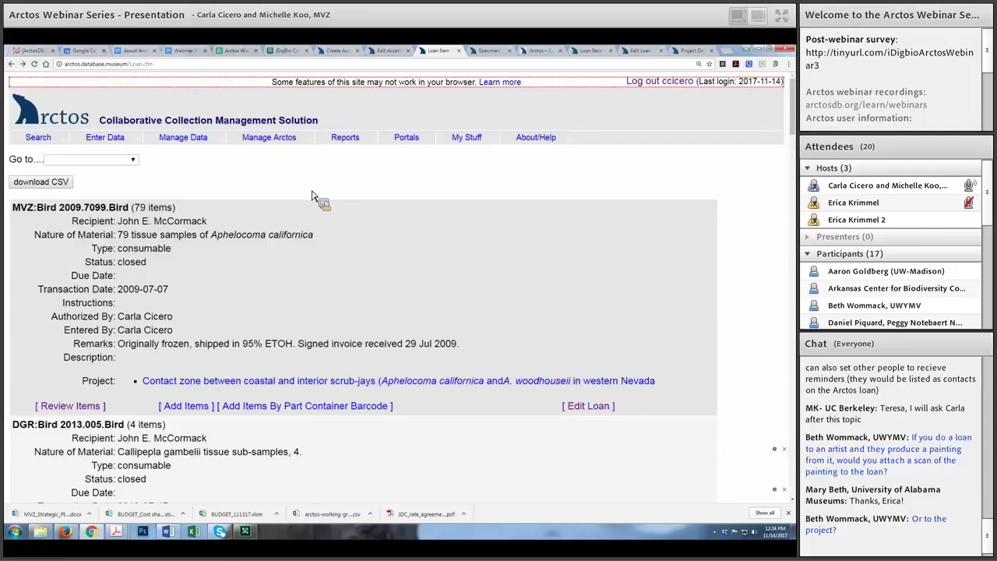
{"action": "mouse_move", "coordinate": [314, 197]}
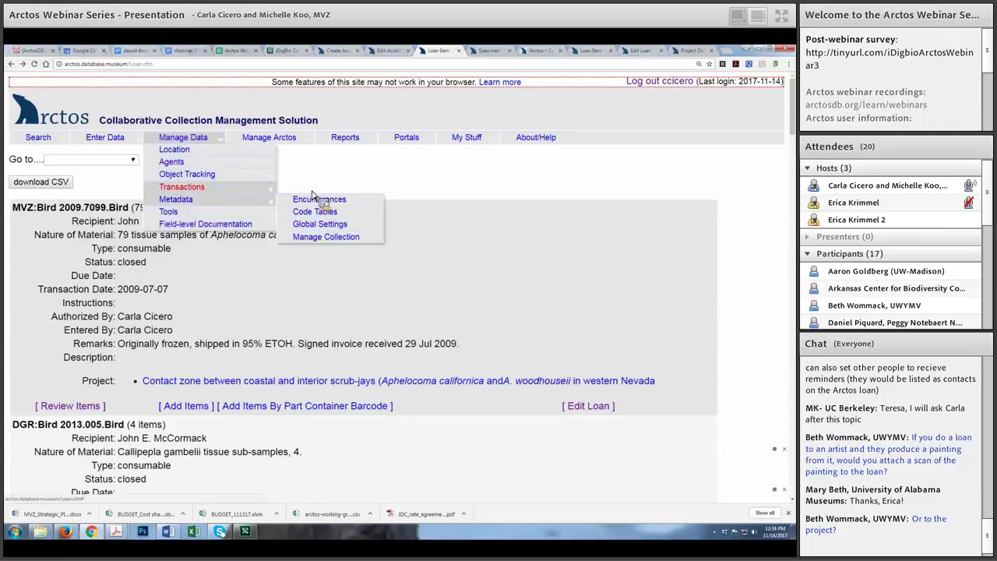
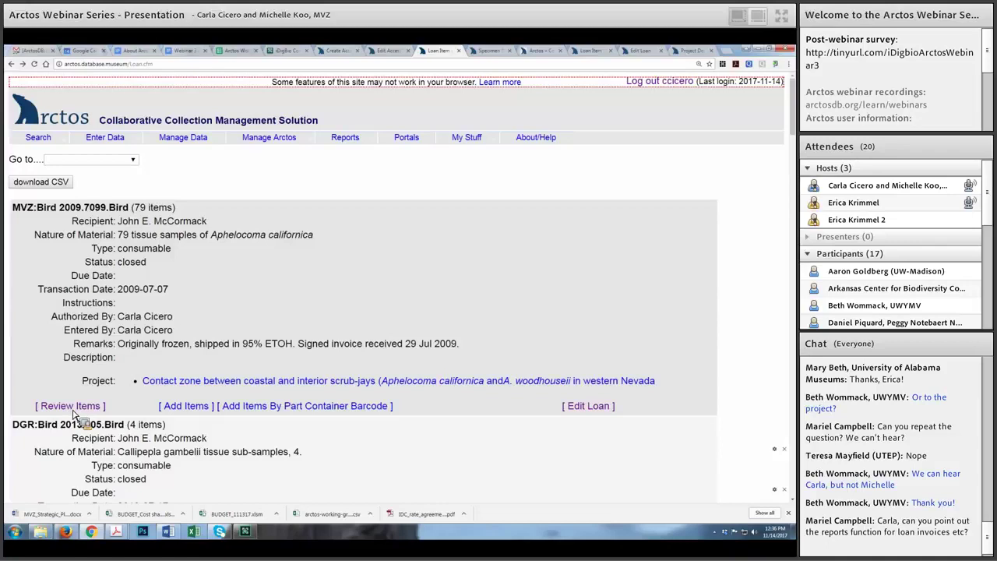
Step: Open the edit page for loan 2009.7099.Bird and scroll down to its remarks and shipment sections
{"action": "left_click", "coordinate": [73, 410]}
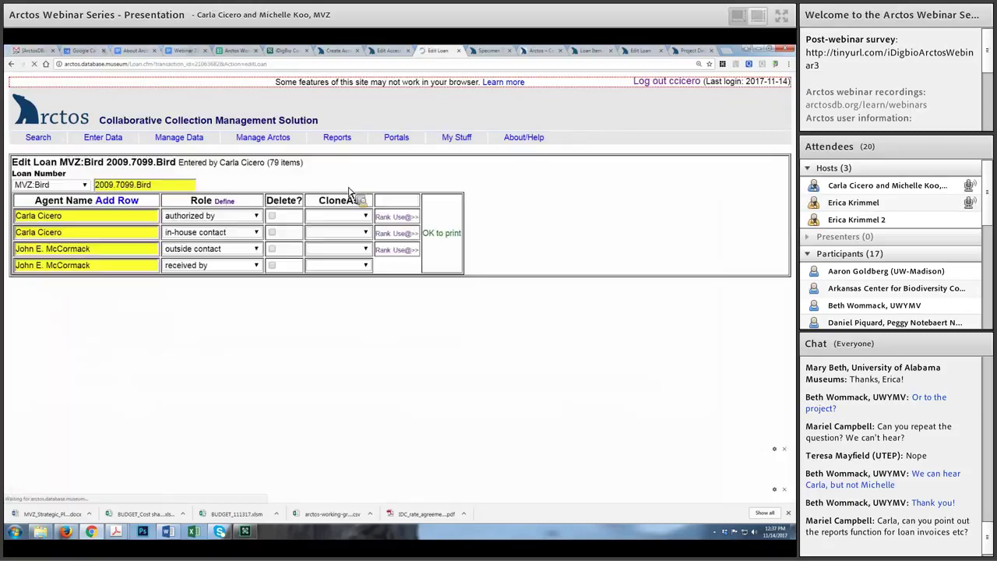
{"action": "scroll", "coordinate": [351, 188], "scroll_direction": "down", "scroll_amount": 5}
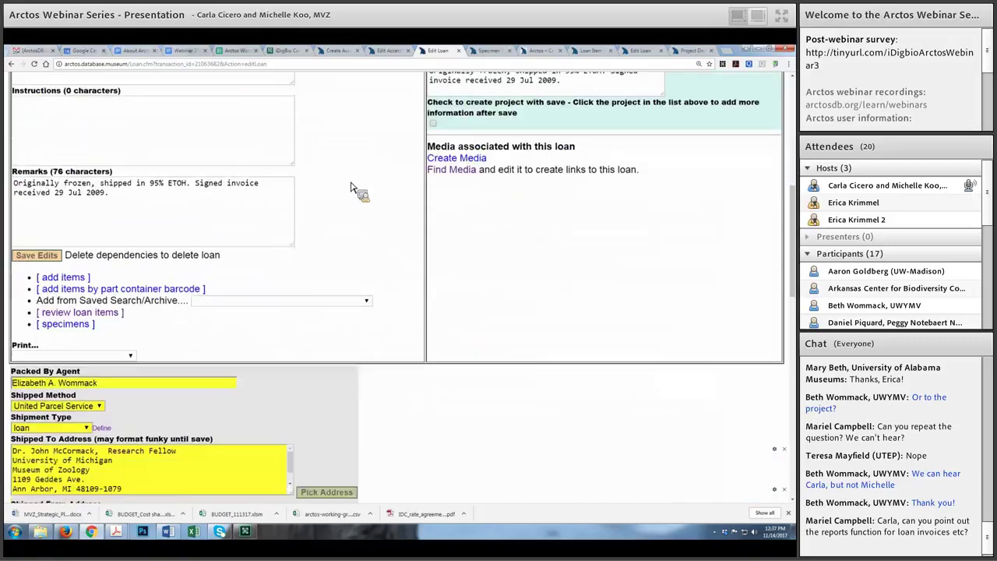
{"action": "scroll", "coordinate": [355, 204], "scroll_direction": "down", "scroll_amount": 1}
Step: Open the loan's Manage Reports page and browse the list of report templates
{"action": "key", "text": "a"}
{"action": "key", "text": "Return"}
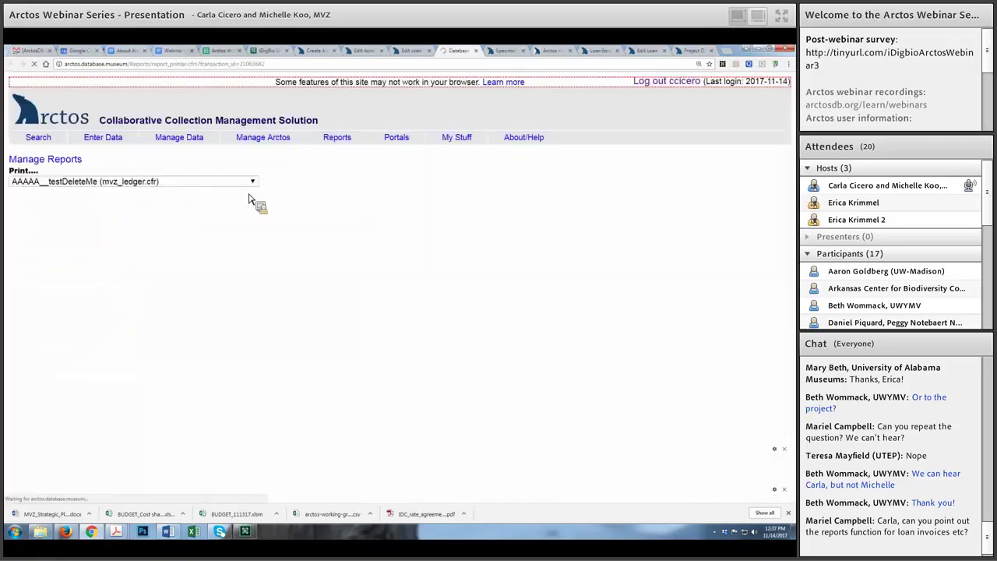
{"action": "key", "text": "alt+Down"}
{"action": "key", "text": "Down"}
{"action": "key", "text": "Up"}
{"action": "key", "text": "Down"}
{"action": "key", "text": "Down"}
{"action": "key", "text": "Down"}
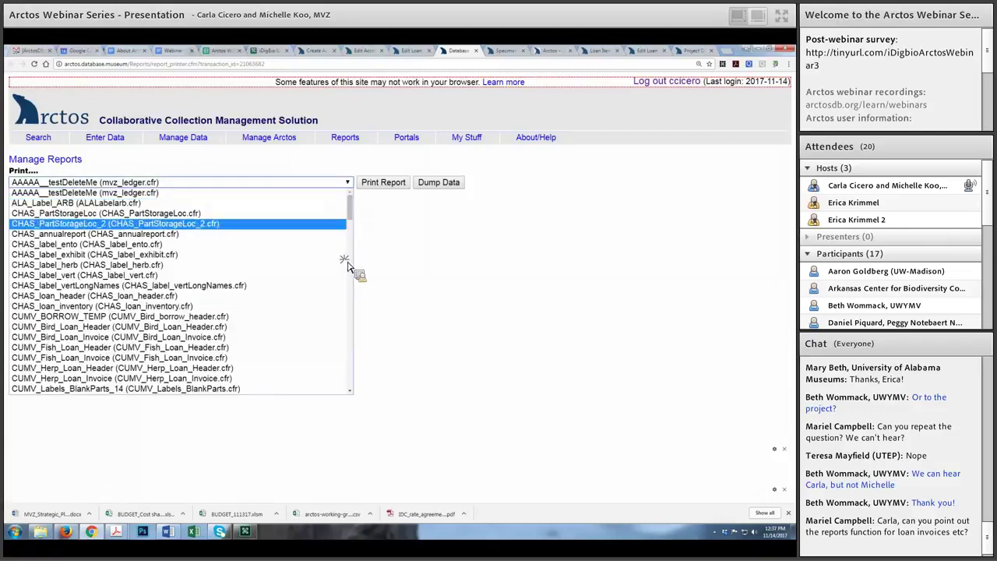
{"action": "key", "text": "Up"}
{"action": "key", "text": "Up"}
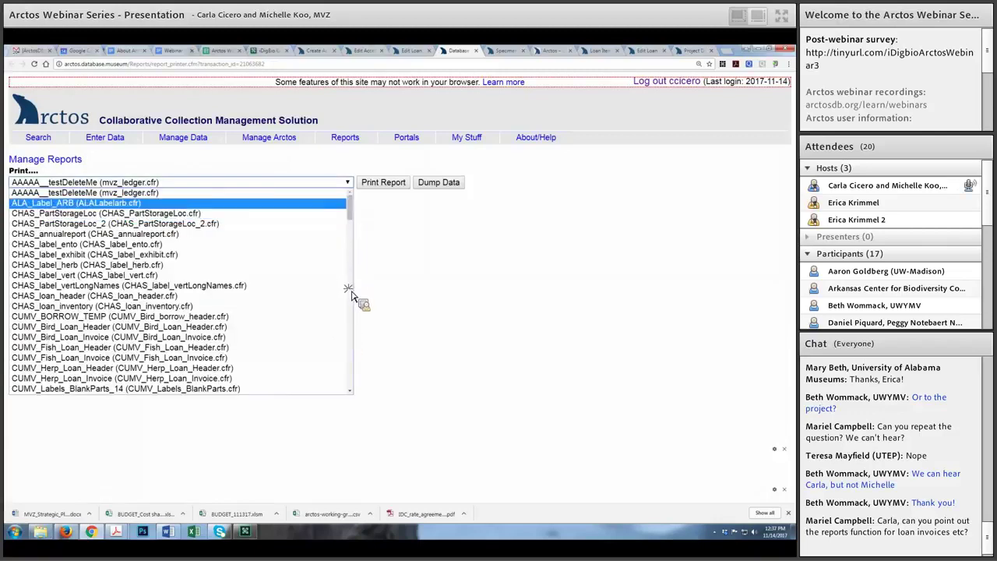
{"action": "key", "text": "Up"}
{"action": "left_click", "coordinate": [351, 304]}
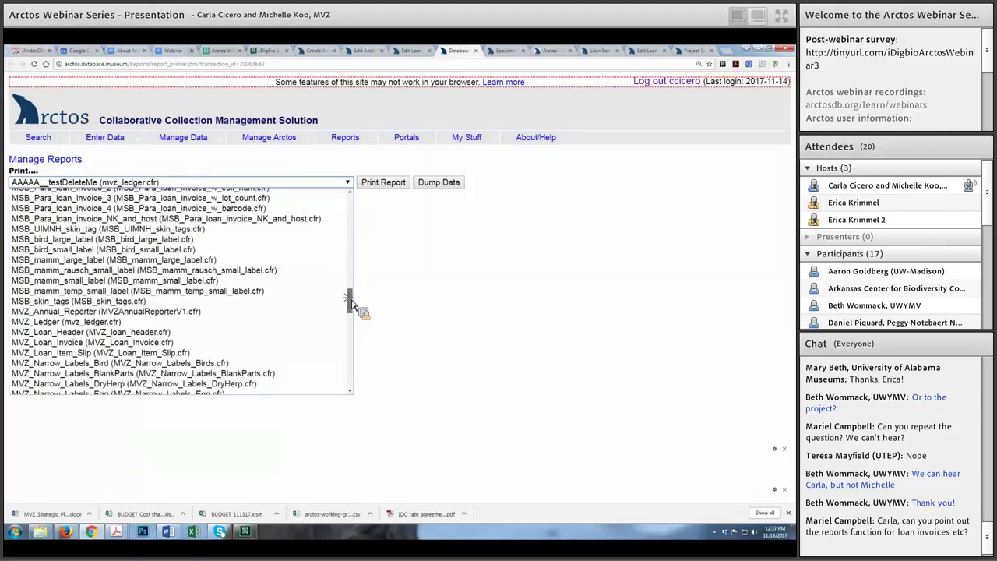
Step: Choose the MVZ_Loan_Header template and print the report
{"action": "scroll", "coordinate": [352, 304], "scroll_direction": "up", "scroll_amount": 10}
{"action": "scroll", "coordinate": [351, 304], "scroll_direction": "down", "scroll_amount": 5}
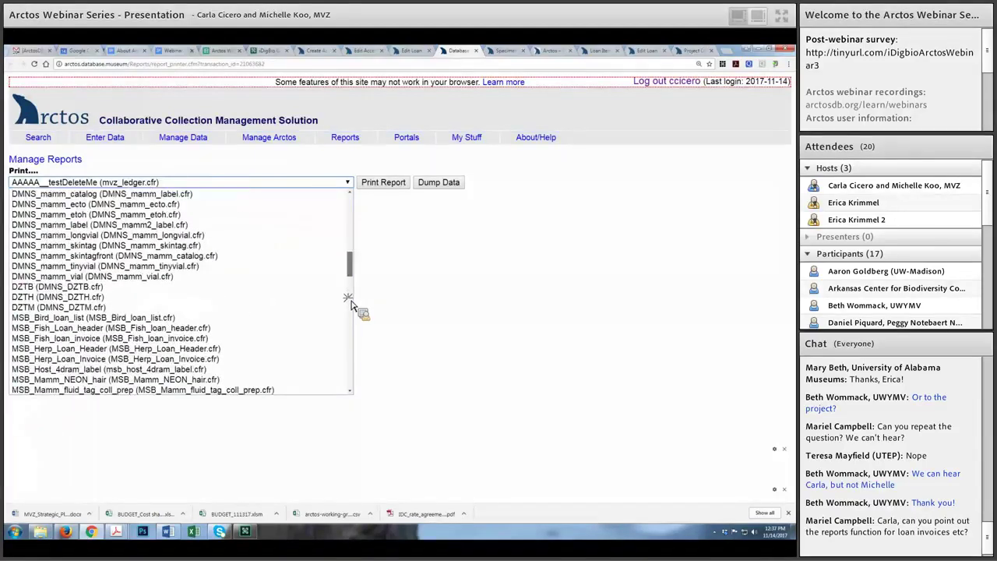
{"action": "scroll", "coordinate": [352, 304], "scroll_direction": "down", "scroll_amount": 4}
{"action": "scroll", "coordinate": [239, 323], "scroll_direction": "down", "scroll_amount": 1}
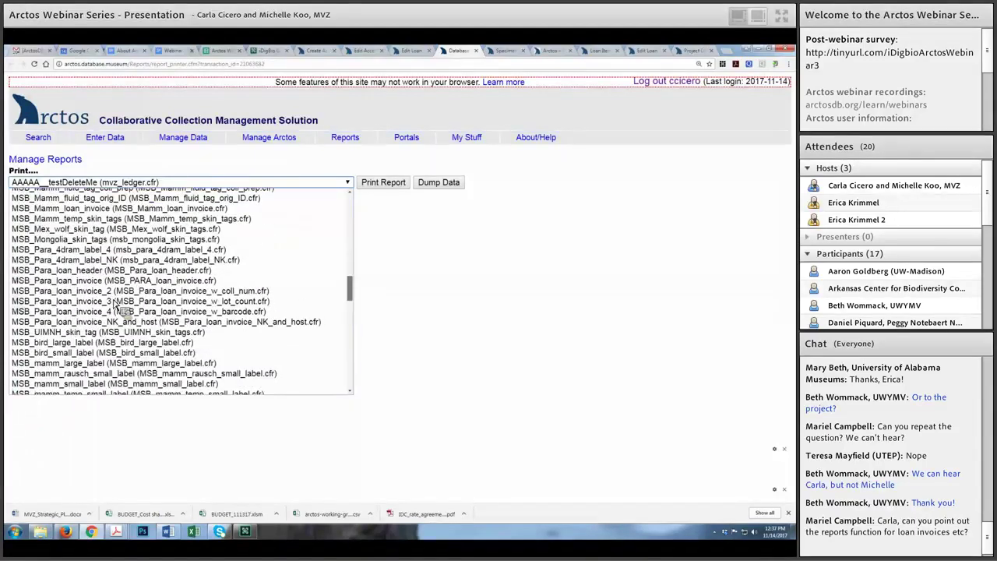
{"action": "scroll", "coordinate": [86, 300], "scroll_direction": "down", "scroll_amount": 5}
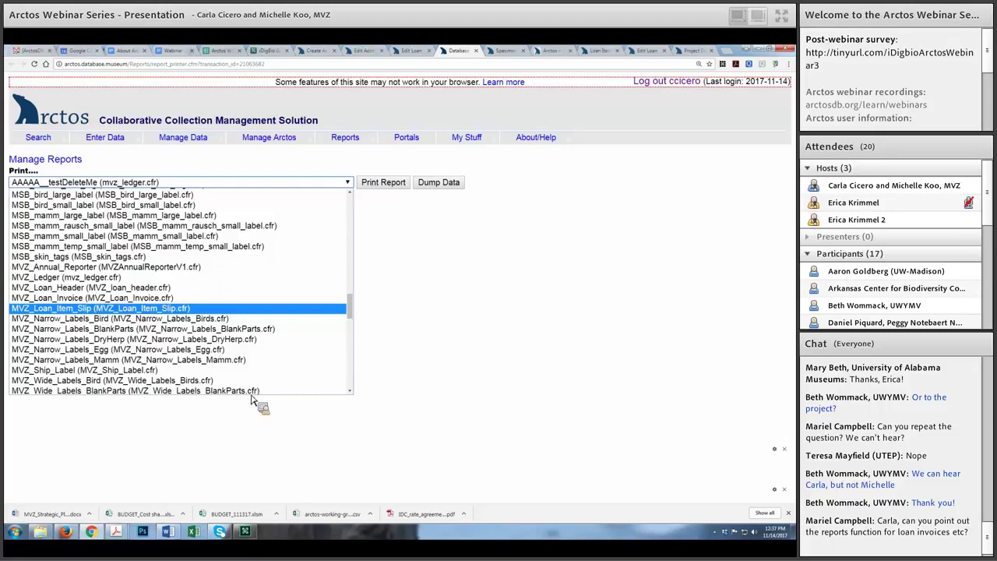
{"action": "key", "text": "Up"}
{"action": "key", "text": "Up"}
{"action": "key", "text": "Return"}
{"action": "left_click", "coordinate": [436, 182]}
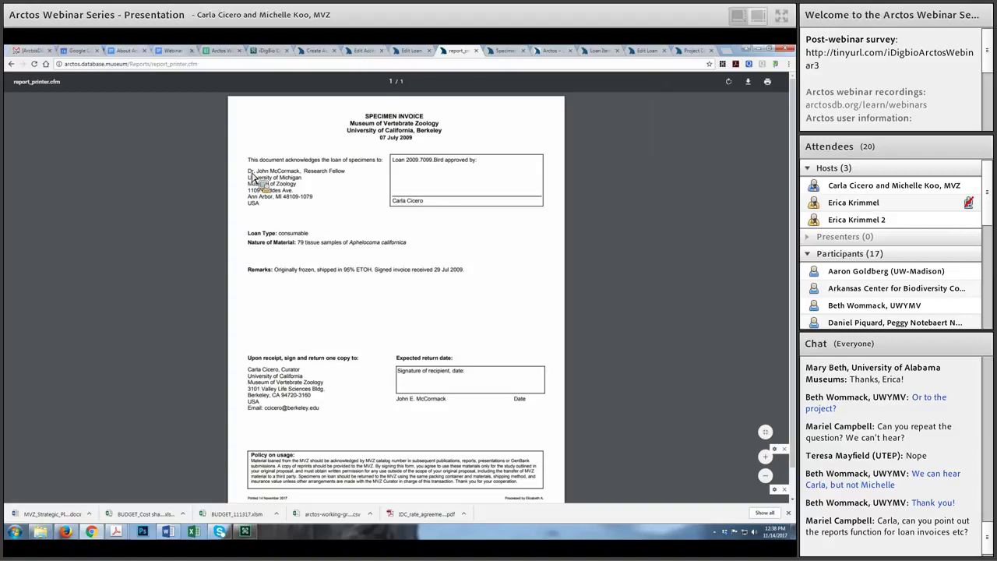
Step: On the Specimen Invoice, select the recipient's name and the four address lines below it
{"action": "left_click_drag", "start_coordinate": [279, 171], "coordinate": [249, 174]}
{"action": "triple_click", "coordinate": [249, 176]}
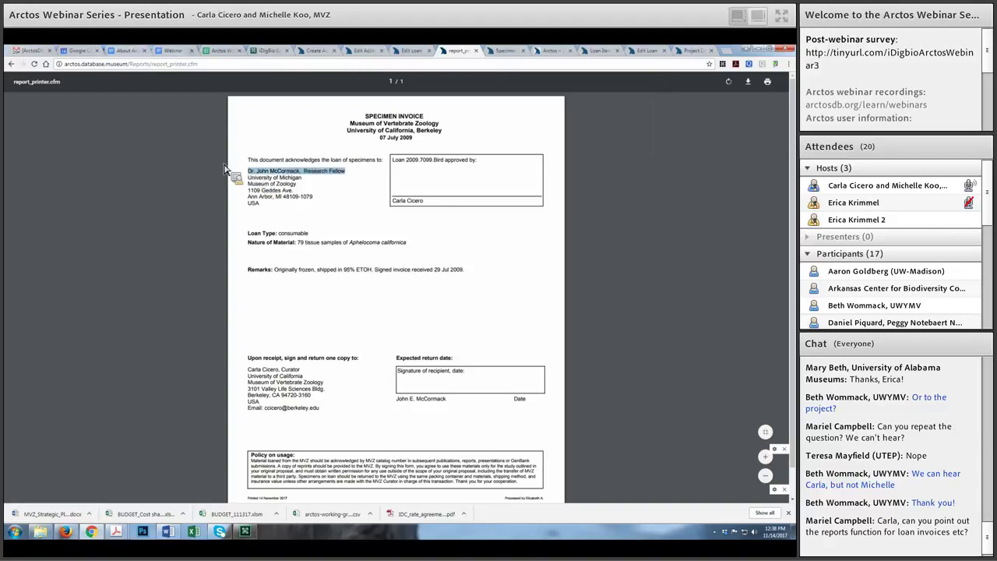
{"action": "left_click", "coordinate": [267, 212]}
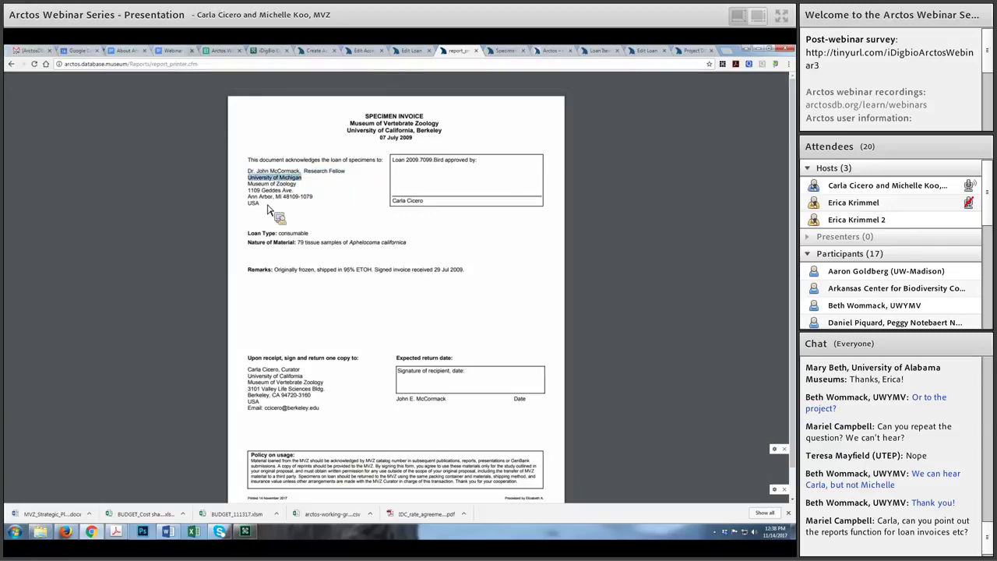
{"action": "triple_click", "coordinate": [276, 184]}
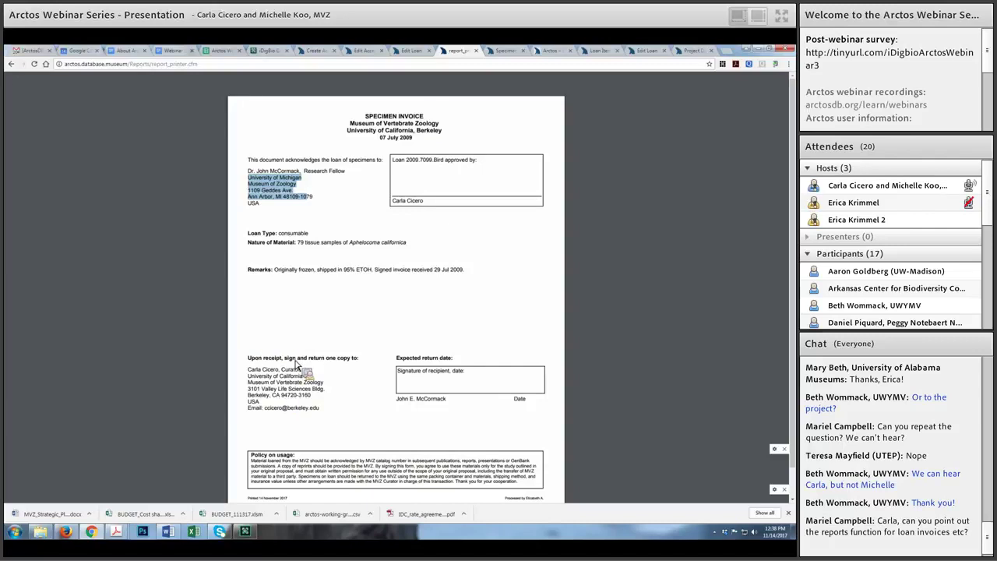
{"action": "scroll", "coordinate": [301, 357], "scroll_direction": "down", "scroll_amount": 1}
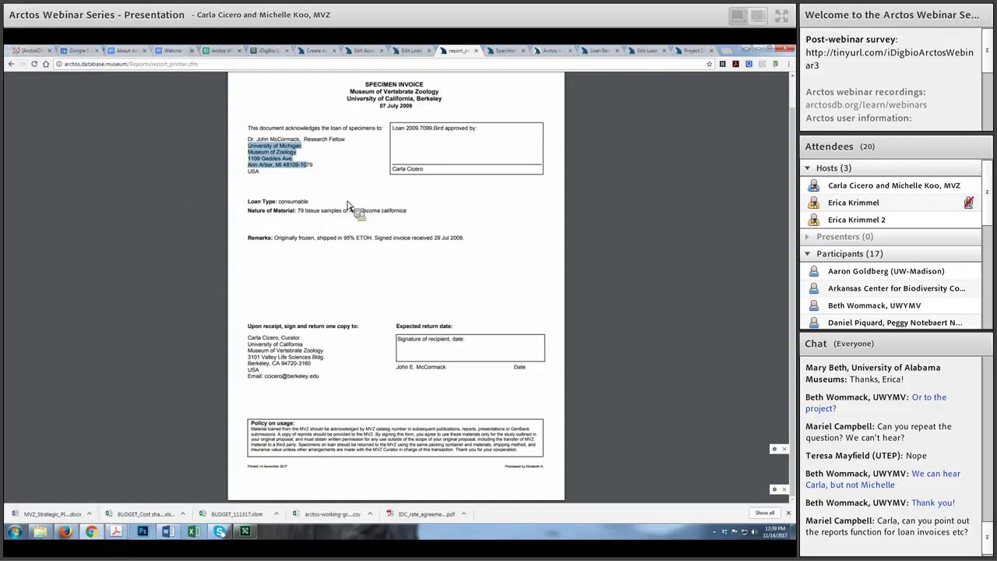
Step: Close the header invoice, then print the MVZ_Loan_Invoice report from Manage Reports
{"action": "key", "text": "ctrl+w"}
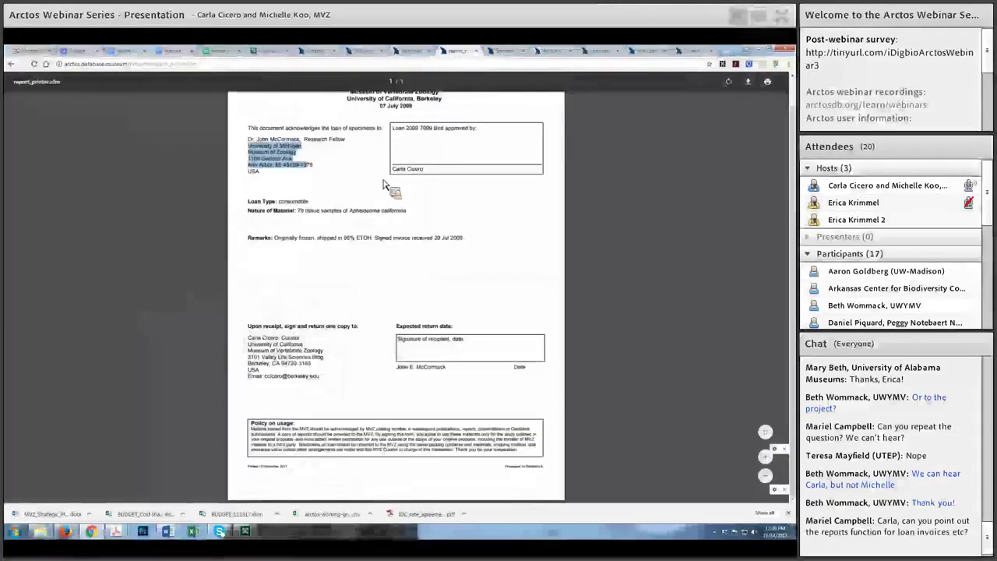
{"action": "left_click", "coordinate": [384, 183]}
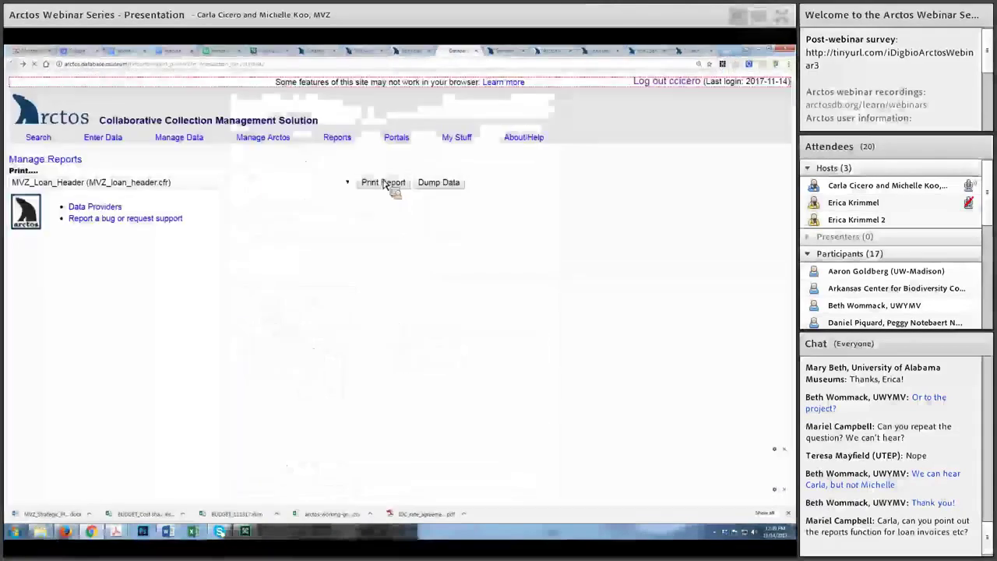
{"action": "key", "text": "alt+Down"}
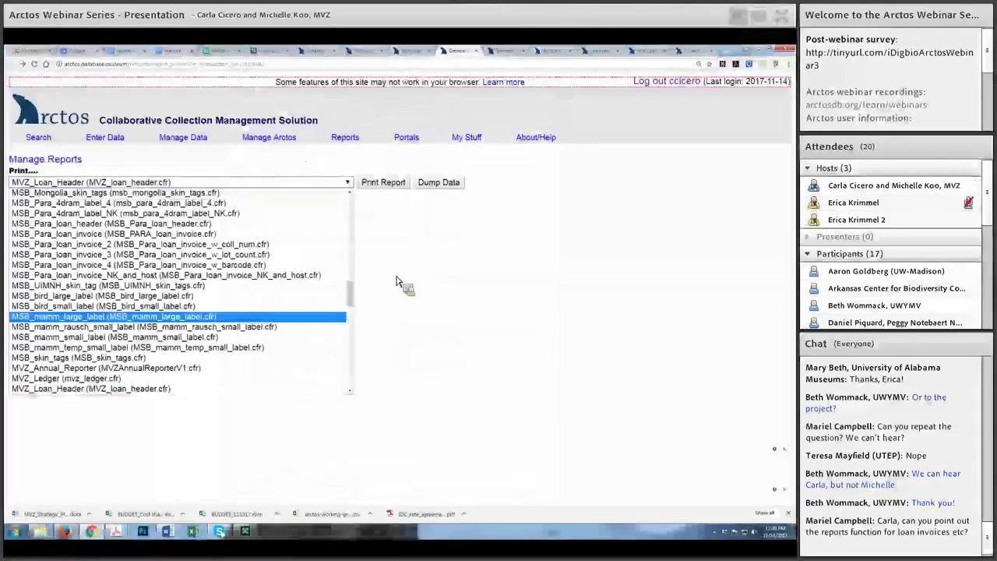
{"action": "key", "text": "Down"}
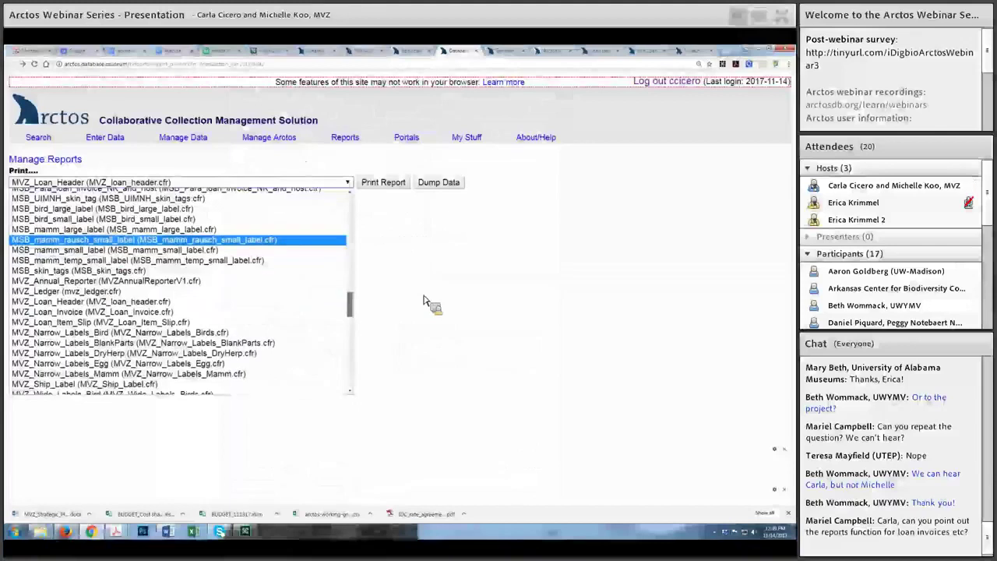
{"action": "key", "text": "Down"}
{"action": "key", "text": "Down"}
{"action": "key", "text": "Down"}
{"action": "key", "text": "Down"}
{"action": "key", "text": "Down"}
{"action": "key", "text": "Down"}
{"action": "key", "text": "Down"}
{"action": "key", "text": "Return"}
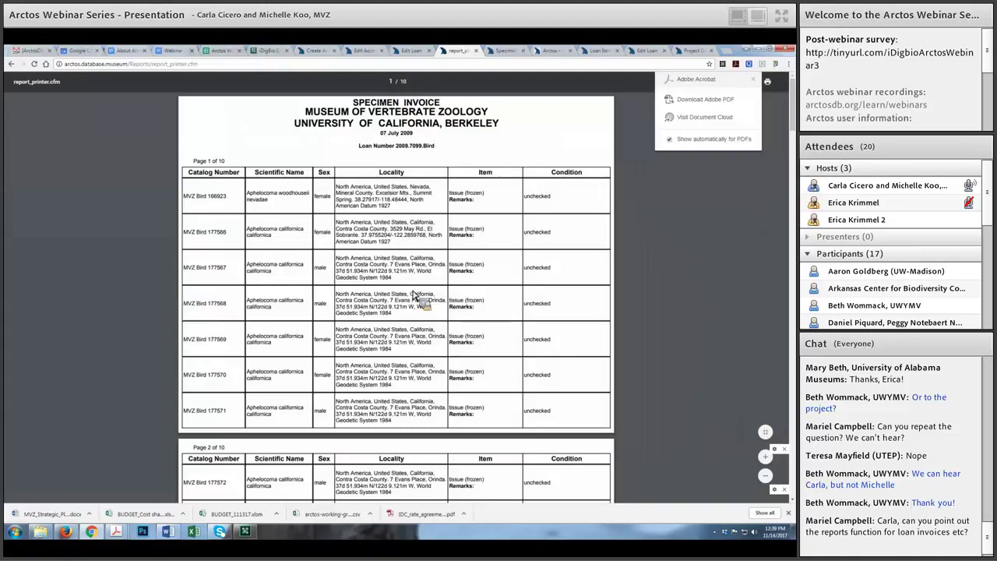
Step: Look through the itemized invoice PDF, then go back to the Manage Reports page
{"action": "scroll", "coordinate": [418, 298], "scroll_direction": "down", "scroll_amount": 5}
{"action": "scroll", "coordinate": [418, 296], "scroll_direction": "down", "scroll_amount": 5}
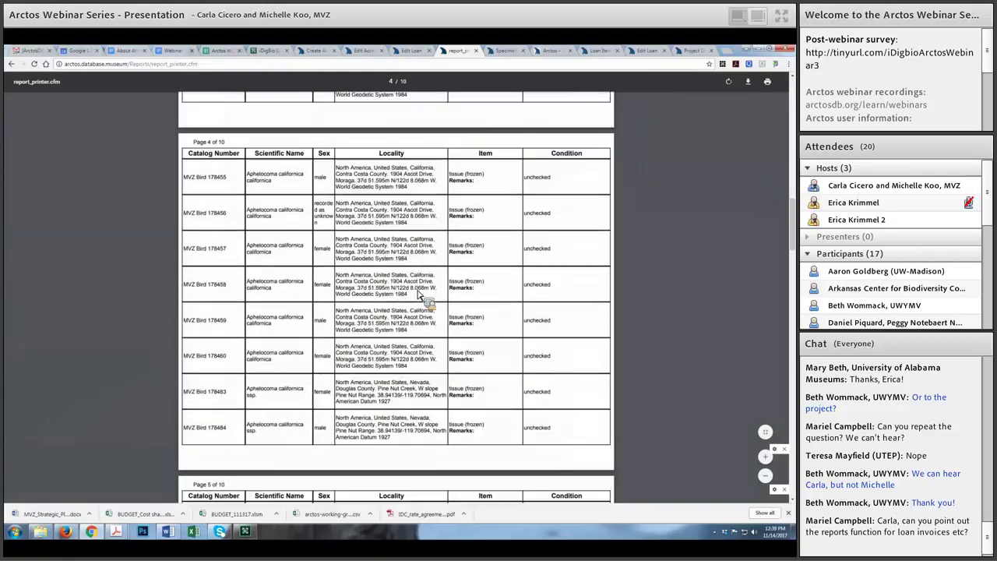
{"action": "scroll", "coordinate": [396, 289], "scroll_direction": "down", "scroll_amount": 5}
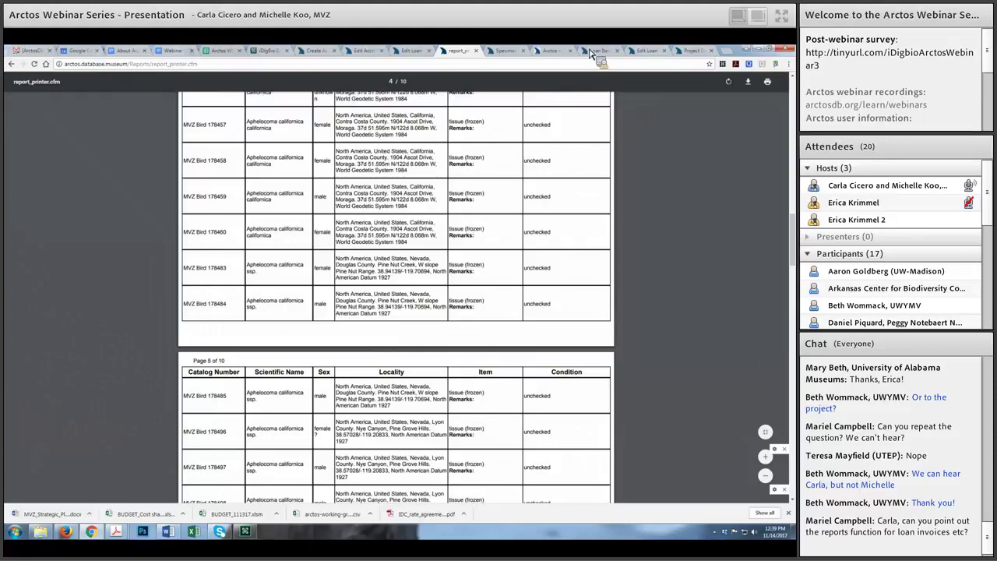
{"action": "scroll", "coordinate": [524, 226], "scroll_direction": "up", "scroll_amount": 1}
{"action": "scroll", "coordinate": [523, 226], "scroll_direction": "up", "scroll_amount": 12}
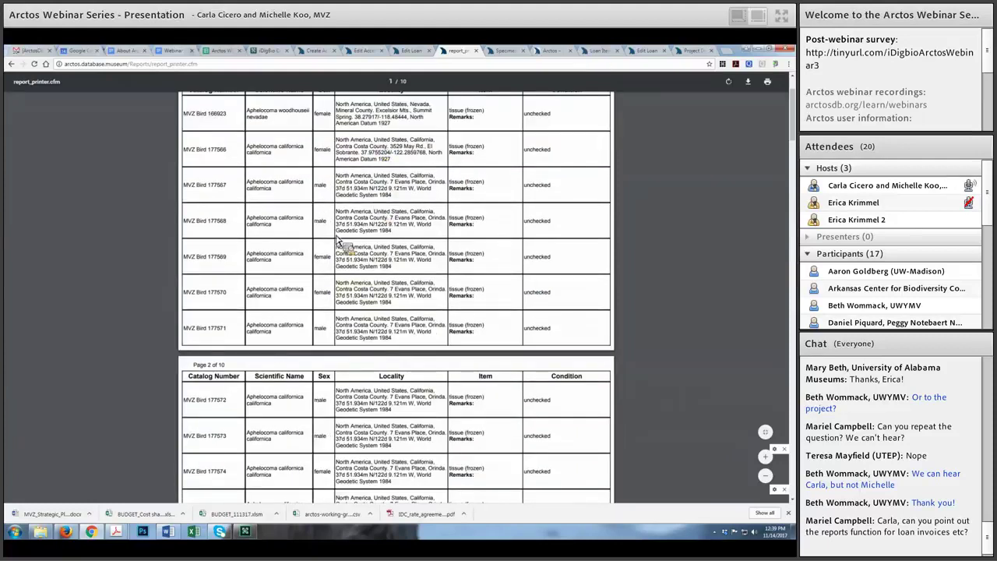
{"action": "scroll", "coordinate": [394, 223], "scroll_direction": "up", "scroll_amount": 2}
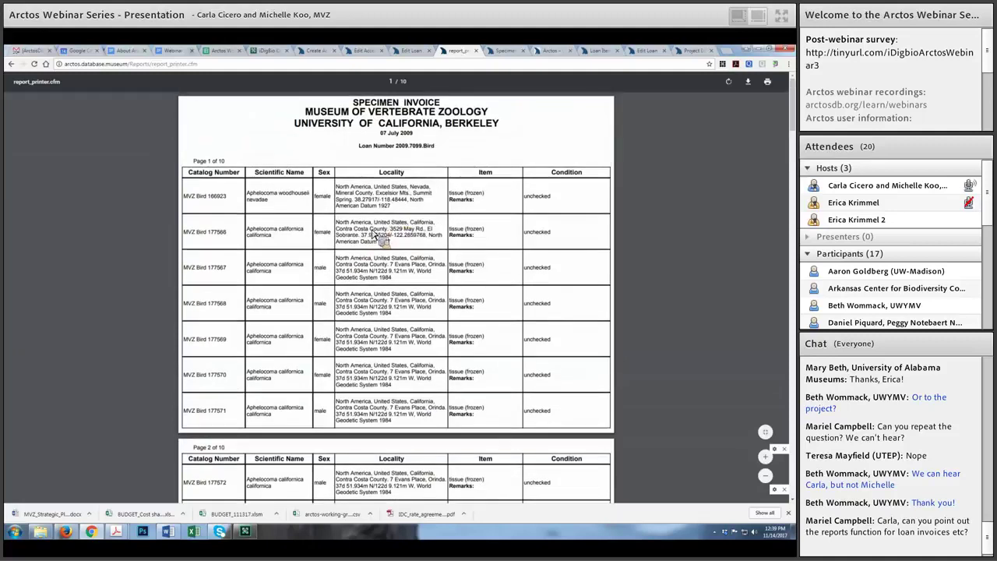
{"action": "scroll", "coordinate": [406, 228], "scroll_direction": "down", "scroll_amount": 5}
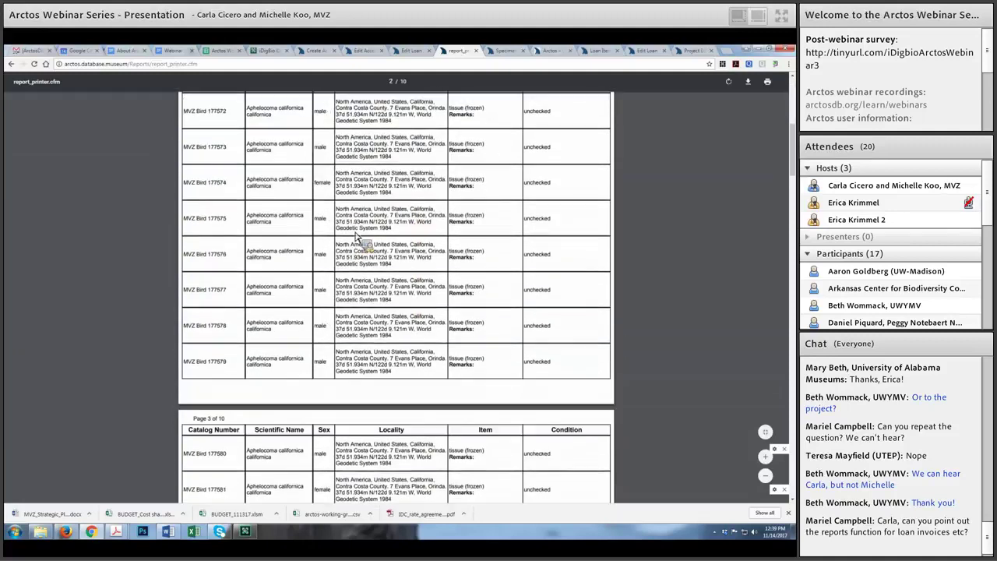
{"action": "scroll", "coordinate": [319, 247], "scroll_direction": "down", "scroll_amount": 5}
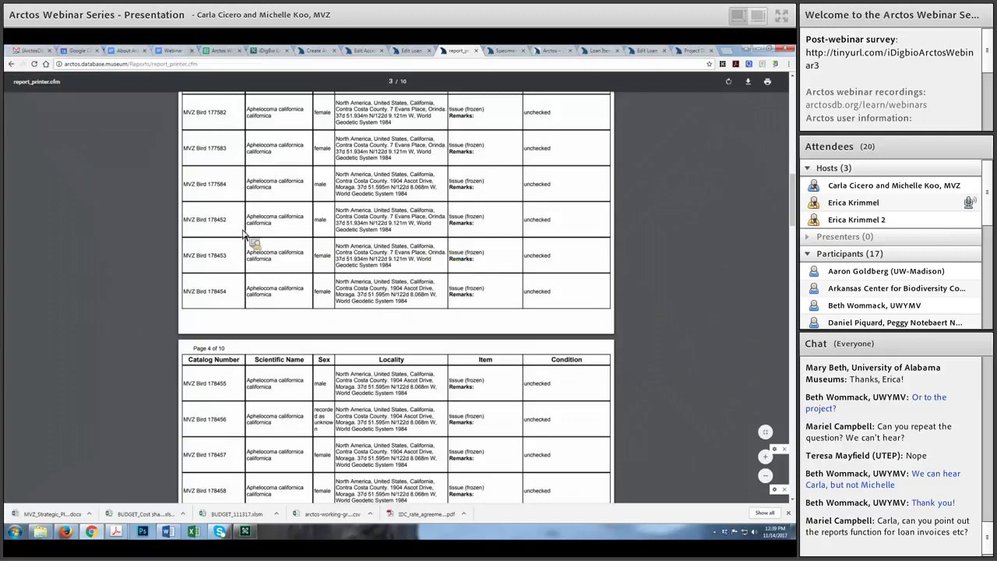
{"action": "scroll", "coordinate": [351, 189], "scroll_direction": "up", "scroll_amount": 1}
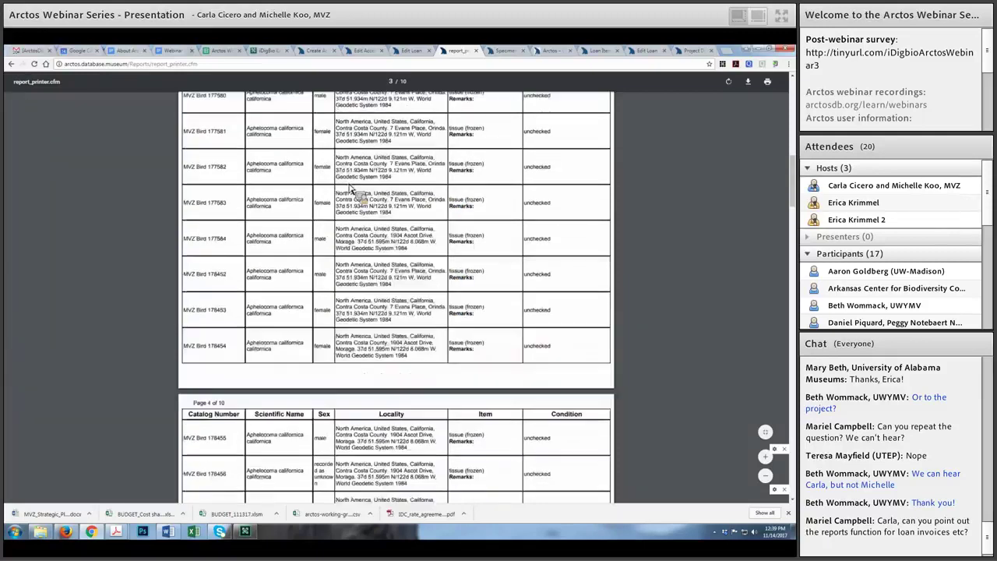
{"action": "scroll", "coordinate": [351, 193], "scroll_direction": "down", "scroll_amount": 3}
{"action": "scroll", "coordinate": [192, 383], "scroll_direction": "up", "scroll_amount": 2}
{"action": "key", "text": "alt+Left"}
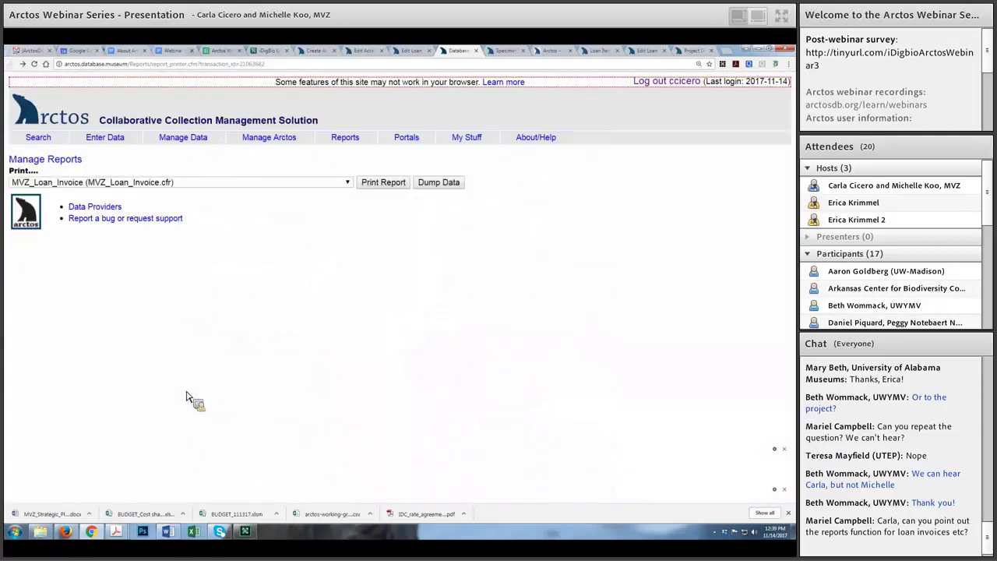
Step: Browse the report templates without changing MVZ_Loan_Invoice, then switch to the loan search results
{"action": "key", "text": "alt+Down"}
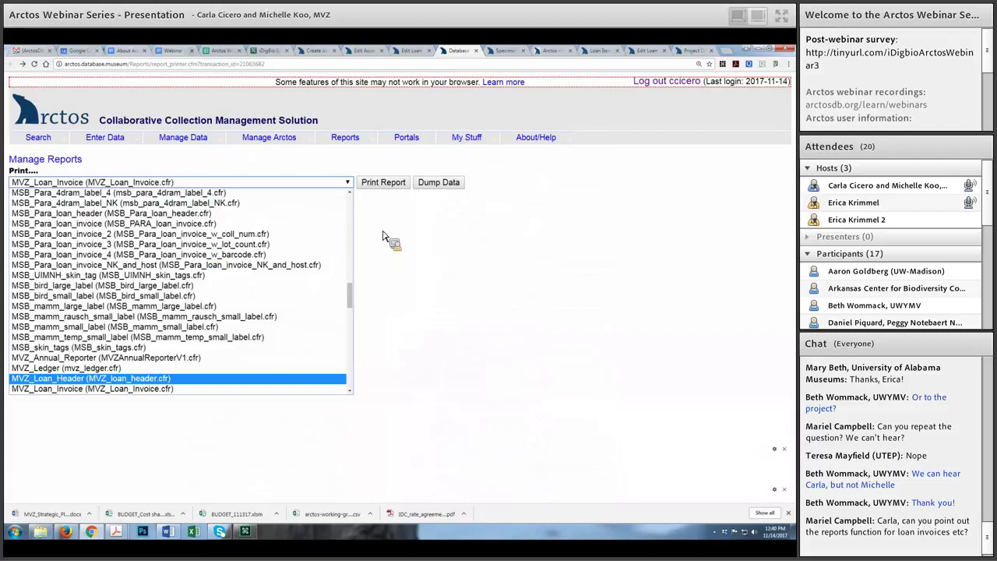
{"action": "key", "text": "Down"}
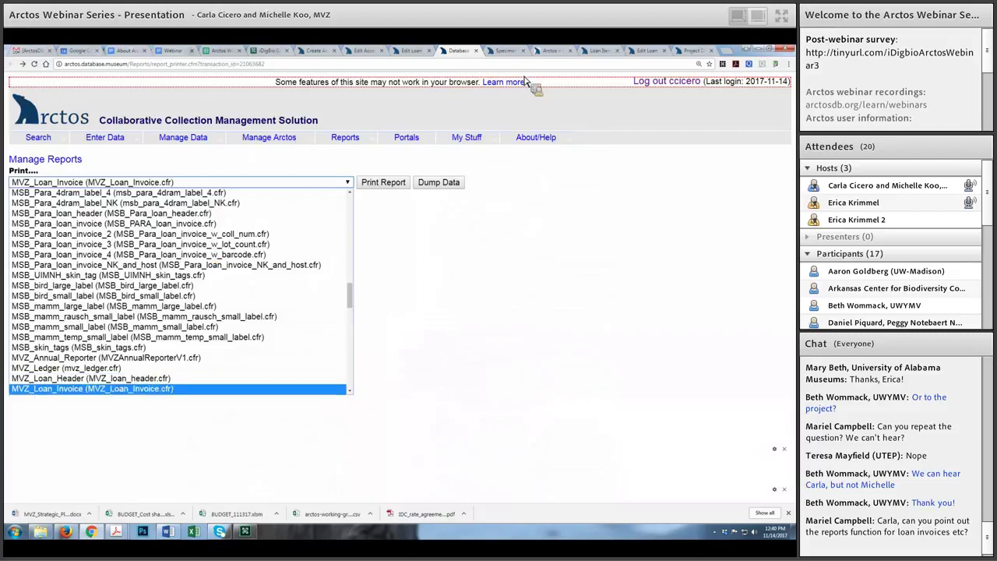
{"action": "key", "text": "Up"}
{"action": "key", "text": "Up"}
{"action": "key", "text": "Up"}
{"action": "key", "text": "Up"}
{"action": "key", "text": "Up"}
{"action": "key", "text": "Up"}
{"action": "key", "text": "Up"}
{"action": "key", "text": "Up"}
{"action": "key", "text": "Up"}
{"action": "key", "text": "Up"}
{"action": "key", "text": "Up"}
{"action": "key", "text": "Up"}
{"action": "key", "text": "Up"}
{"action": "key", "text": "Up"}
{"action": "key", "text": "Down"}
{"action": "key", "text": "Down"}
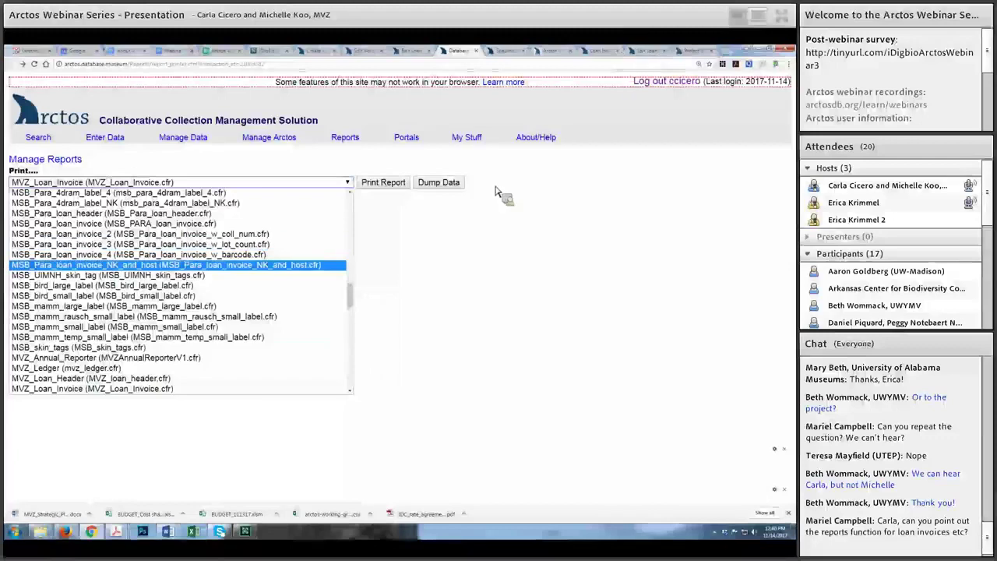
{"action": "left_click", "coordinate": [467, 218]}
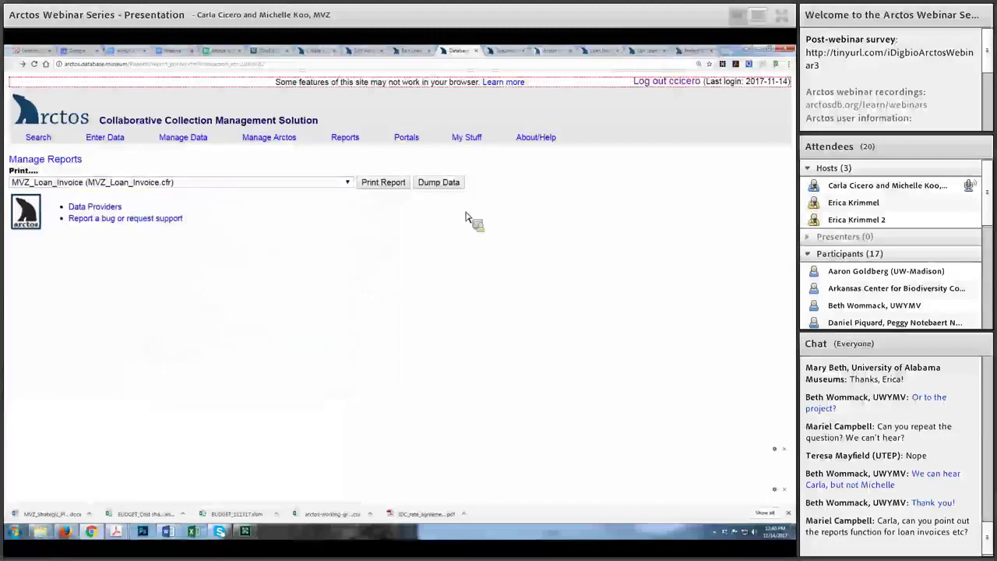
{"action": "key", "text": "alt+Tab"}
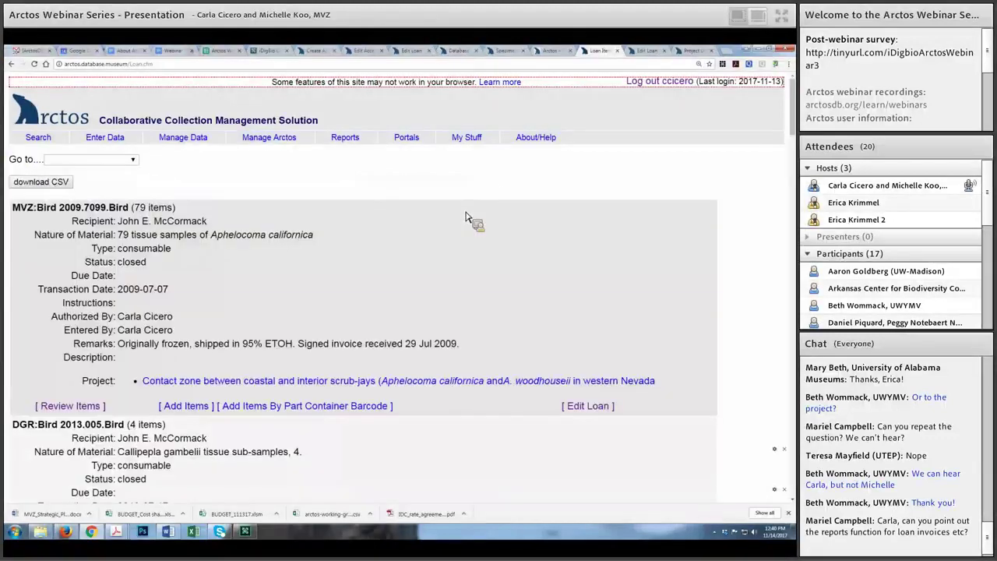
Step: Switch to the Edit Loan tab for data loan MVZ:Bird 2012.7582.Data
{"action": "key", "text": "ctrl+Tab"}
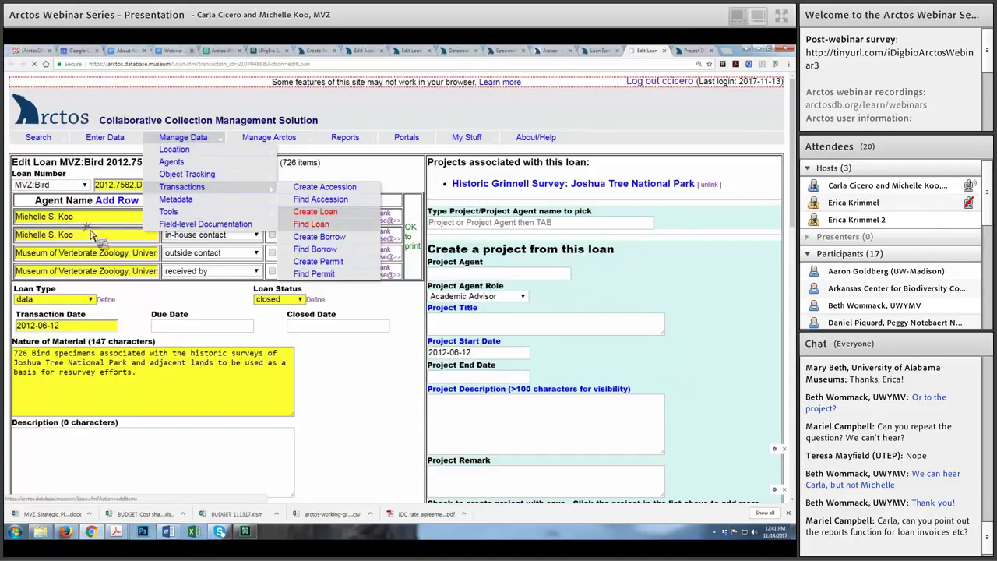
Step: Set the new loan's type to data, leaving Collection at APSU:Bird
{"action": "key", "text": "alt+Down"}
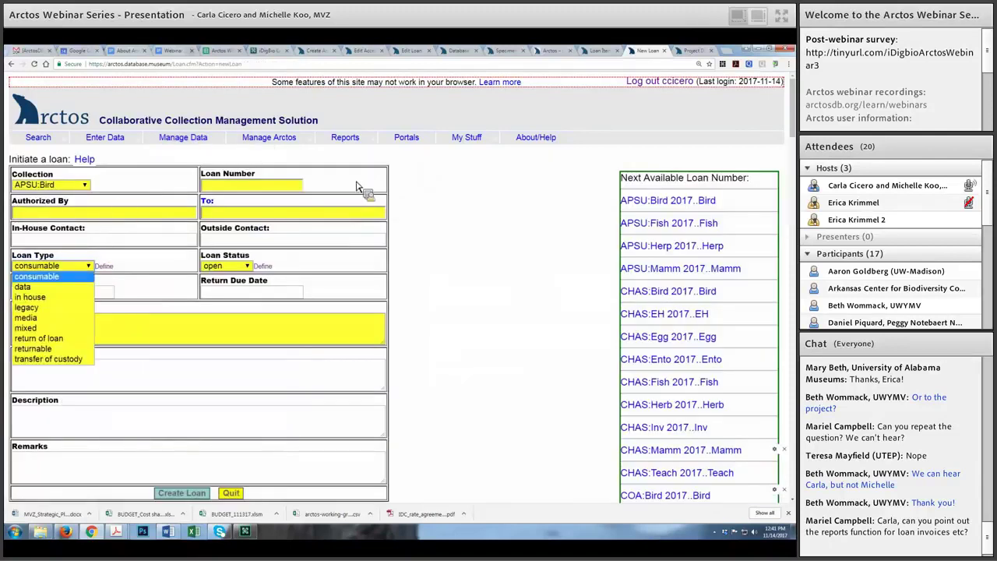
{"action": "key", "text": "Down"}
{"action": "key", "text": "Return"}
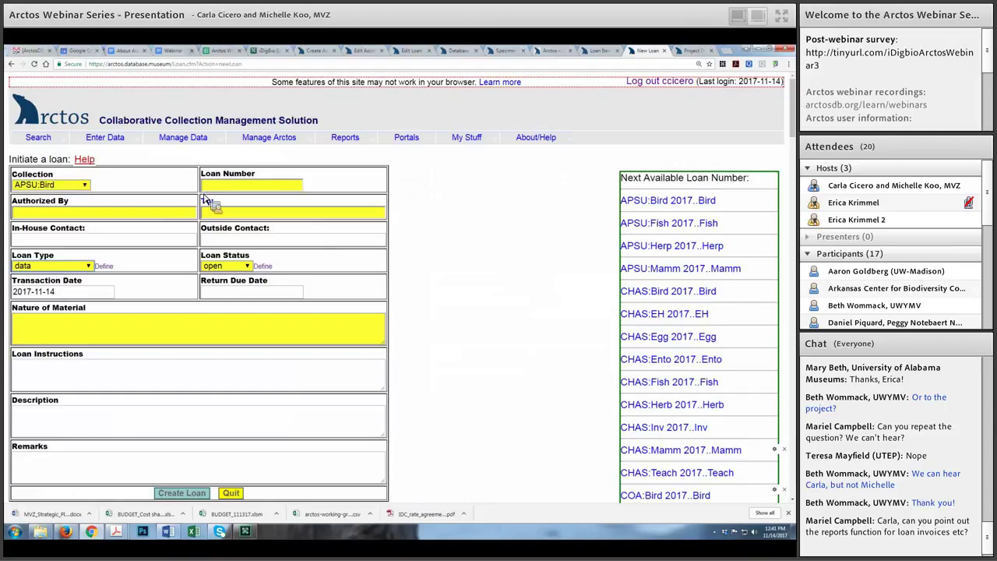
{"action": "key", "text": "alt+Down"}
{"action": "scroll", "coordinate": [50, 296], "scroll_direction": "down", "scroll_amount": 5}
{"action": "scroll", "coordinate": [51, 296], "scroll_direction": "down", "scroll_amount": 5}
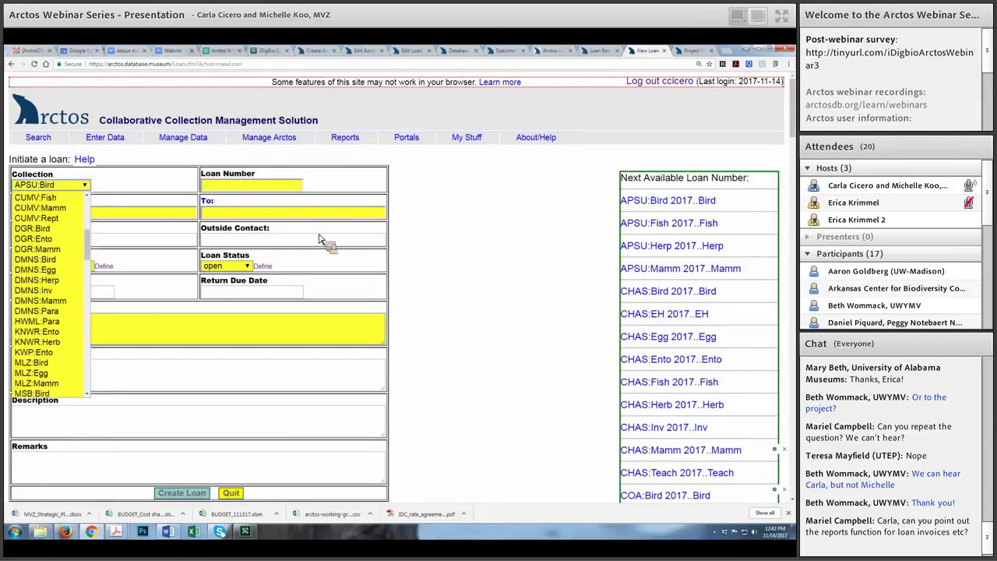
{"action": "key", "text": "Escape"}
Step: Open Find Loan from Manage Data > Transactions
{"action": "mouse_move", "coordinate": [183, 137]}
{"action": "mouse_move", "coordinate": [181, 187]}
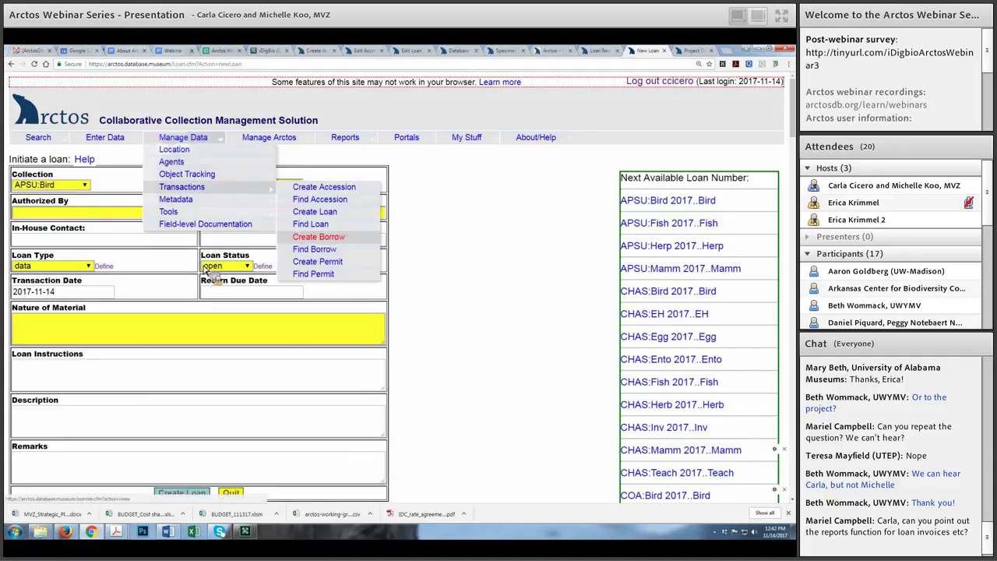
{"action": "left_click", "coordinate": [310, 223]}
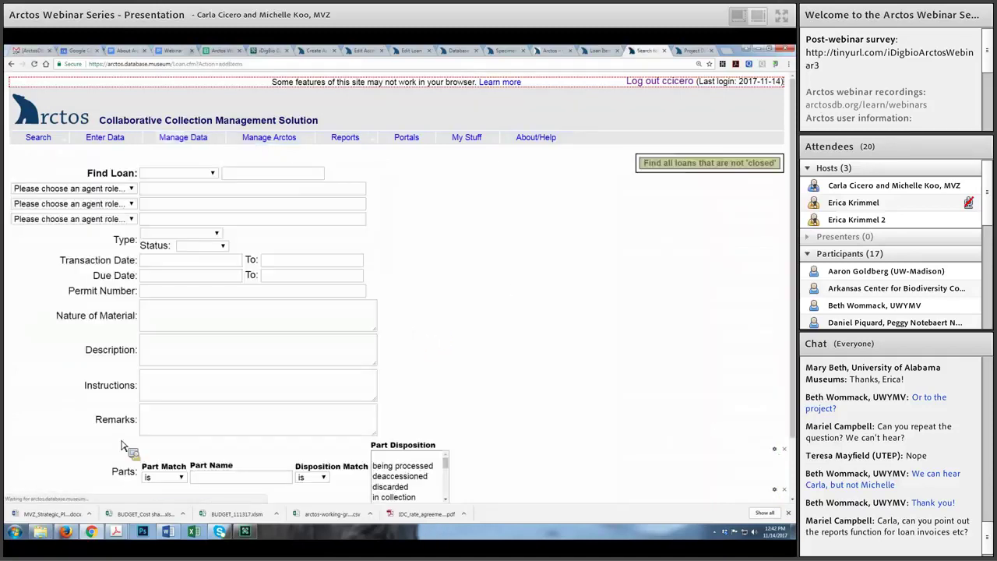
Step: Set the Find Loan type criterion to data and run the search
{"action": "key", "text": "alt+Down"}
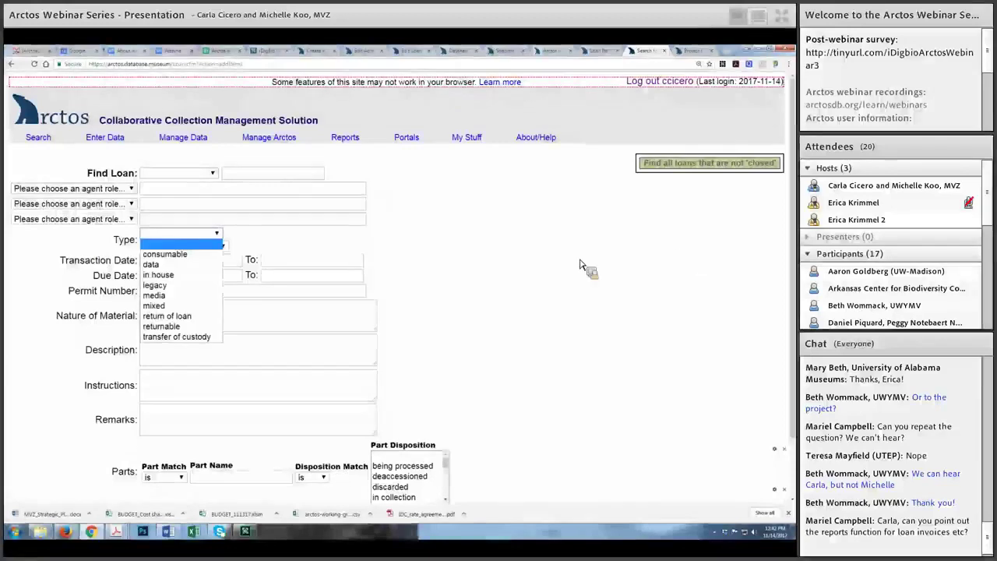
{"action": "key", "text": "Return"}
{"action": "key", "text": "alt+Down"}
{"action": "key", "text": "Down"}
{"action": "key", "text": "Return"}
{"action": "scroll", "coordinate": [522, 259], "scroll_direction": "down", "scroll_amount": 2}
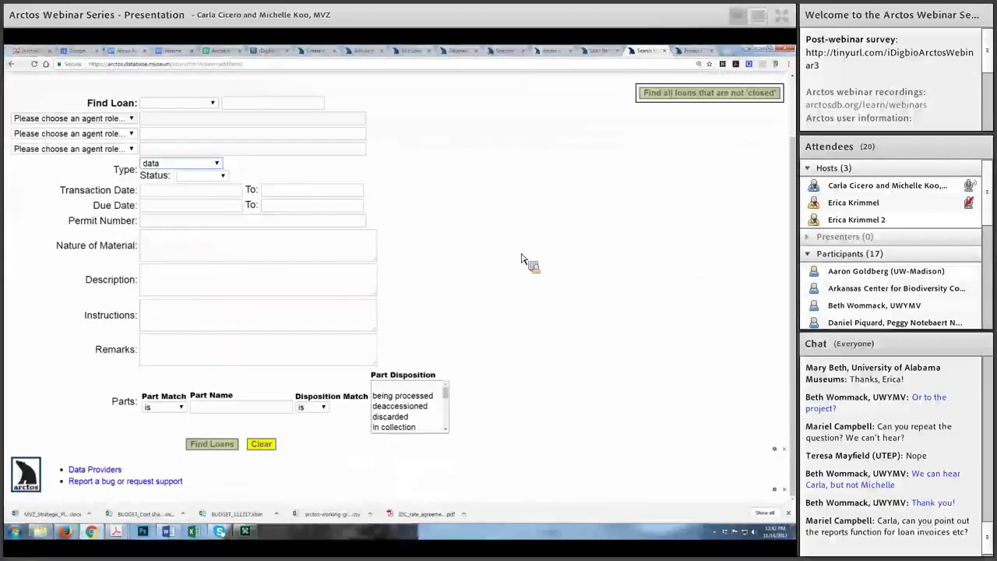
{"action": "key", "text": "Return"}
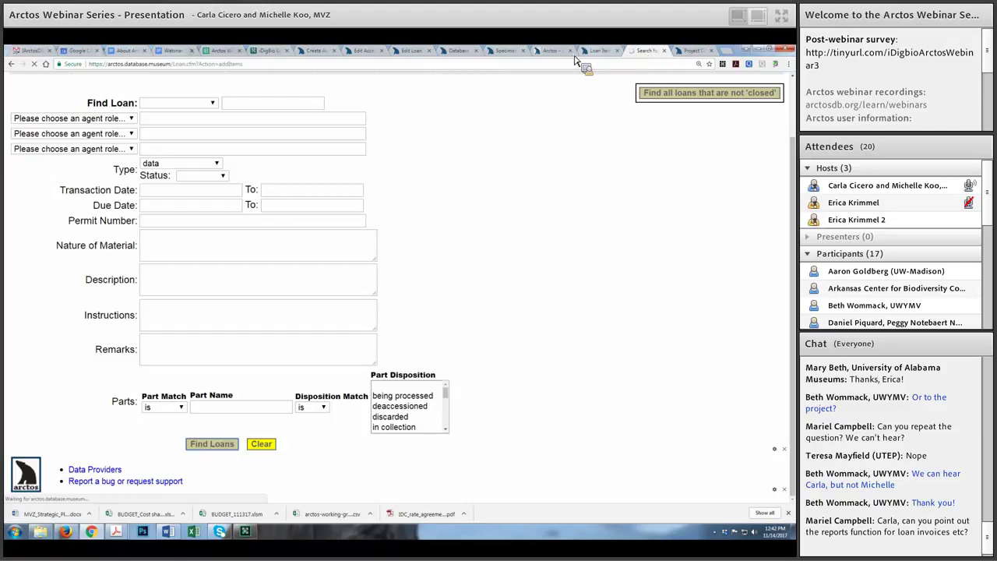
Step: Review the data loan results and search form, then move to the Joshua Tree project tab
{"action": "left_click", "coordinate": [602, 52]}
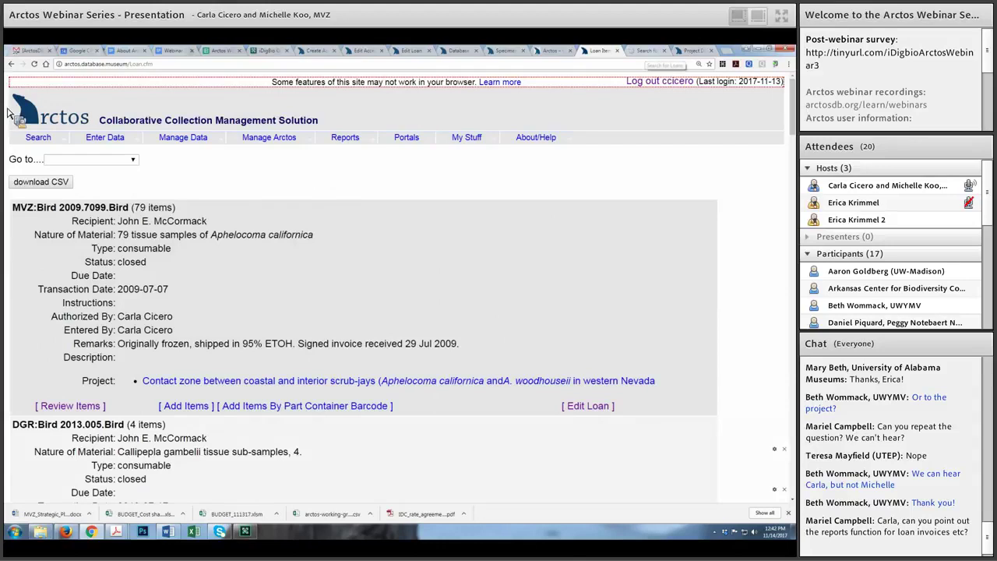
{"action": "left_click", "coordinate": [11, 65]}
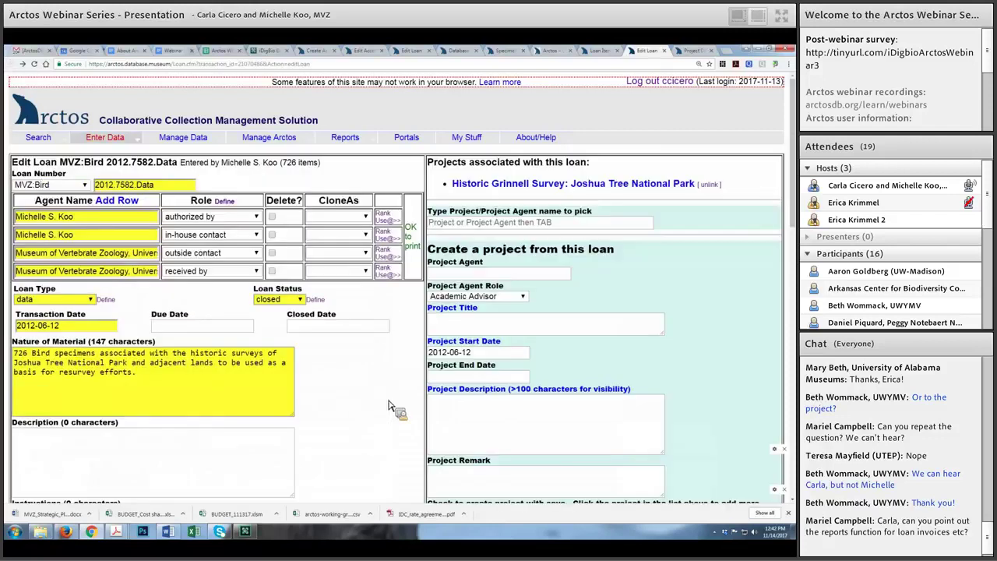
{"action": "scroll", "coordinate": [395, 407], "scroll_direction": "down", "scroll_amount": 1}
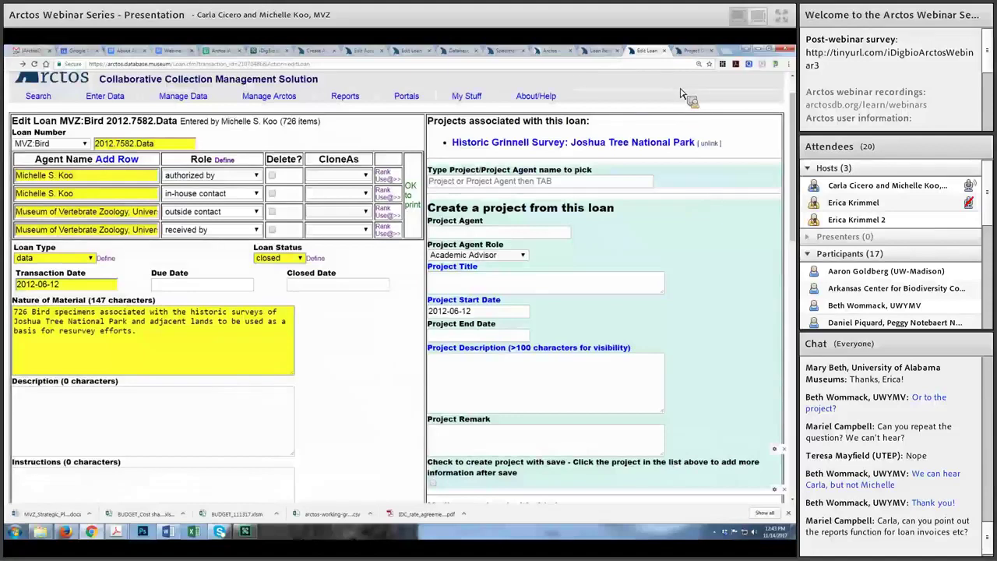
{"action": "scroll", "coordinate": [681, 93], "scroll_direction": "down", "scroll_amount": 1}
{"action": "scroll", "coordinate": [680, 93], "scroll_direction": "down", "scroll_amount": 1}
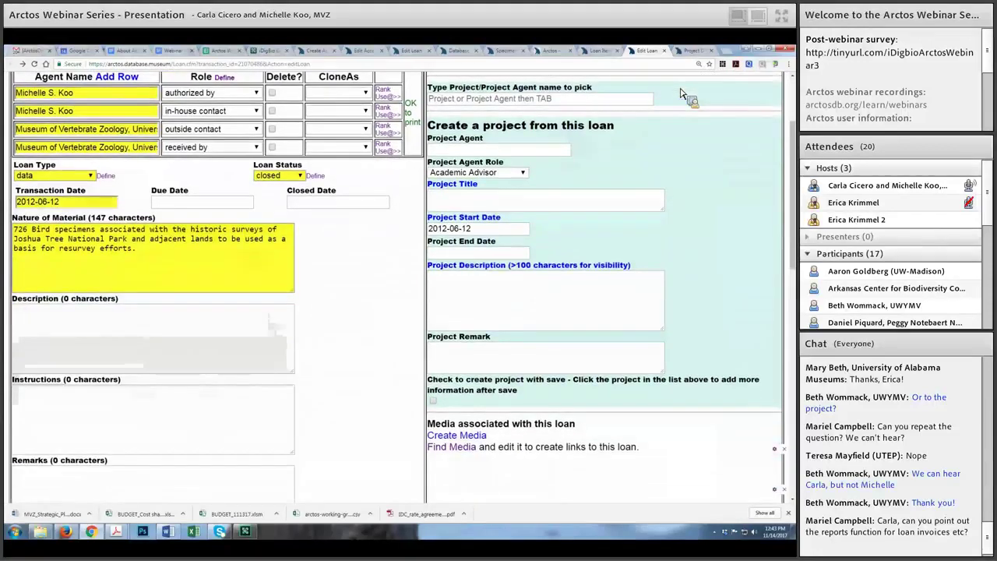
{"action": "scroll", "coordinate": [681, 94], "scroll_direction": "up", "scroll_amount": 2}
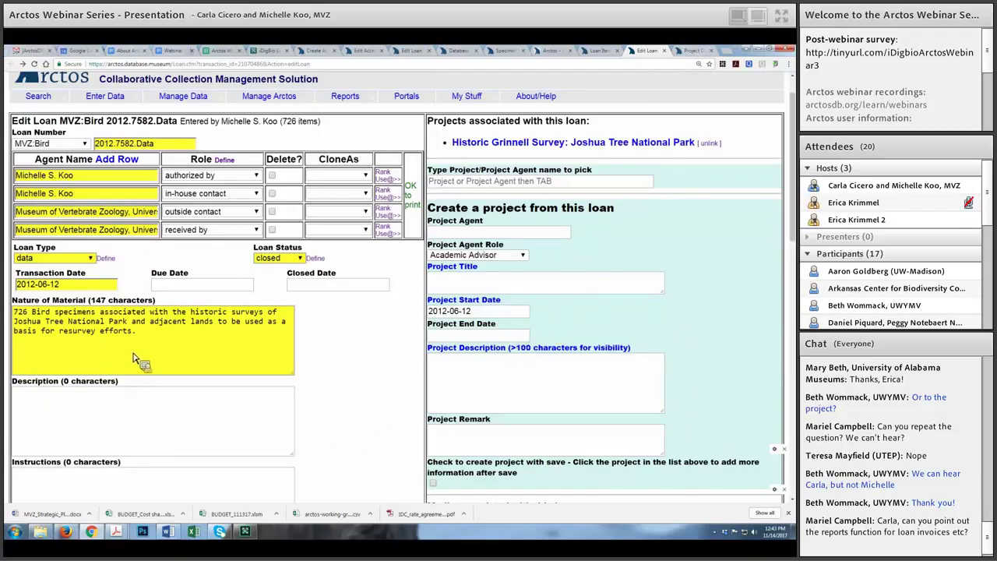
{"action": "key", "text": "ctrl+Tab"}
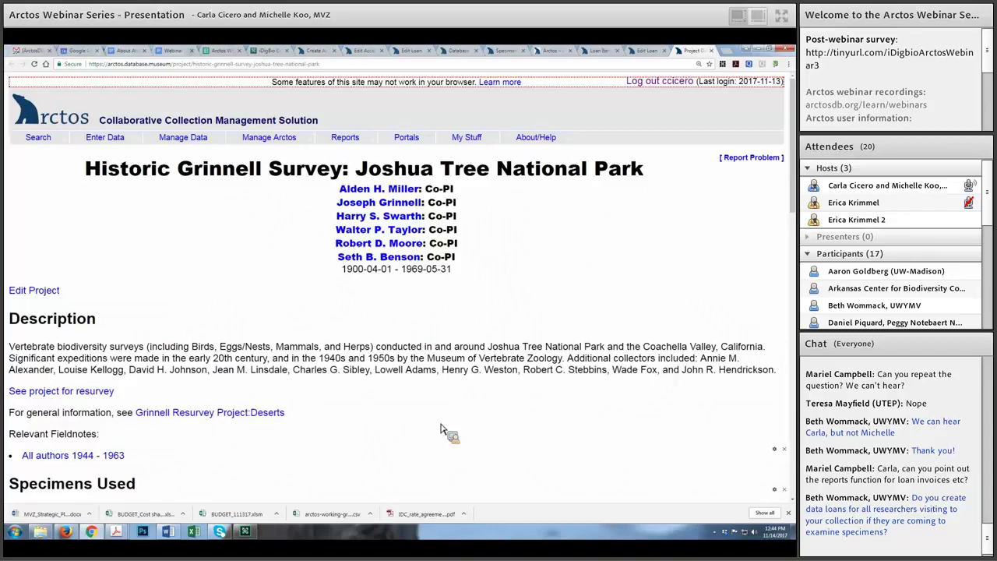
Step: Open the Edit Project page for the Joshua Tree resurvey project, dated 1900-04-01 to 1969-05-31
{"action": "scroll", "coordinate": [445, 433], "scroll_direction": "down", "scroll_amount": 1}
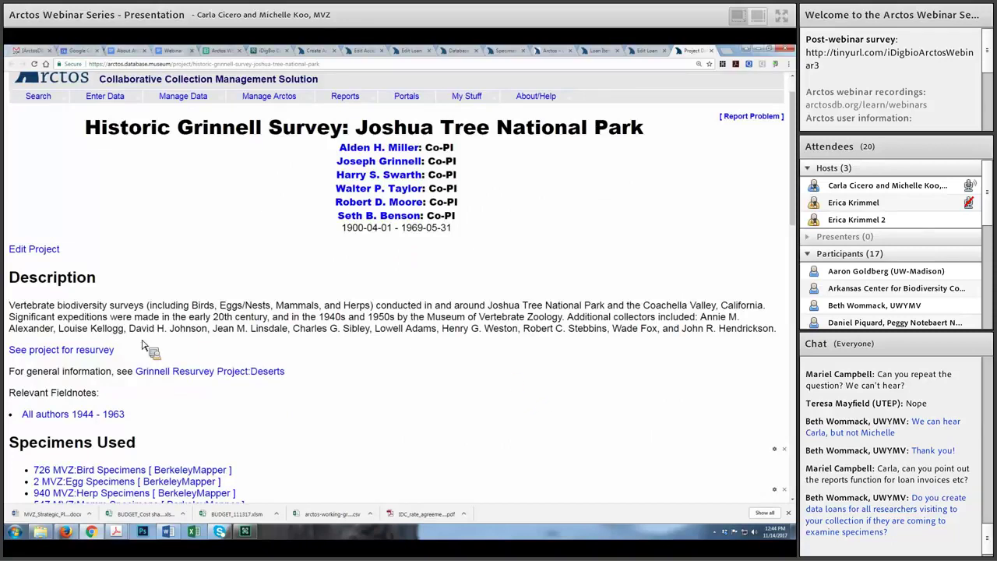
{"action": "scroll", "coordinate": [98, 315], "scroll_direction": "down", "scroll_amount": 1}
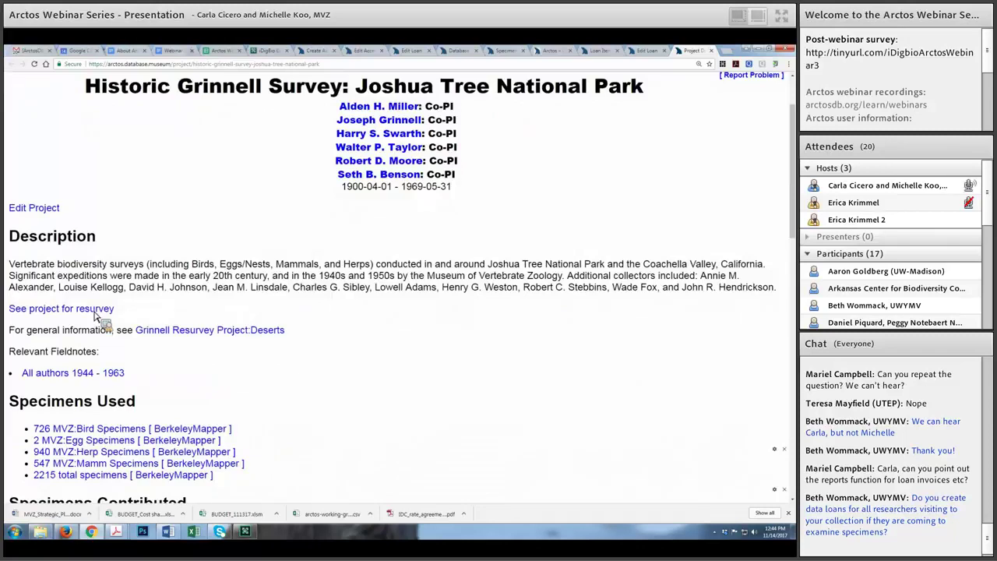
{"action": "left_click", "coordinate": [93, 309]}
{"action": "scroll", "coordinate": [140, 363], "scroll_direction": "down", "scroll_amount": 1}
{"action": "scroll", "coordinate": [145, 363], "scroll_direction": "up", "scroll_amount": 1}
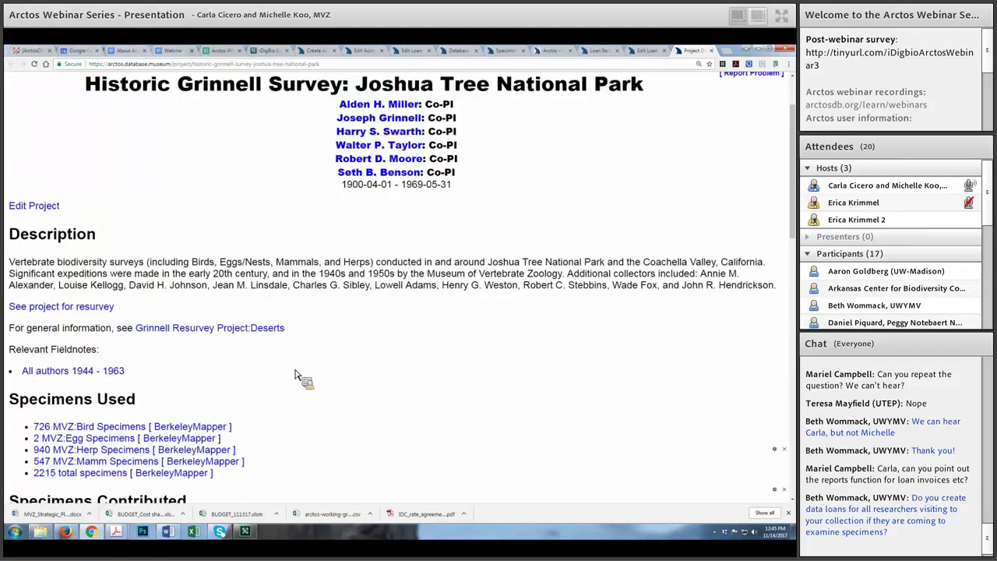
{"action": "scroll", "coordinate": [306, 421], "scroll_direction": "down", "scroll_amount": 1}
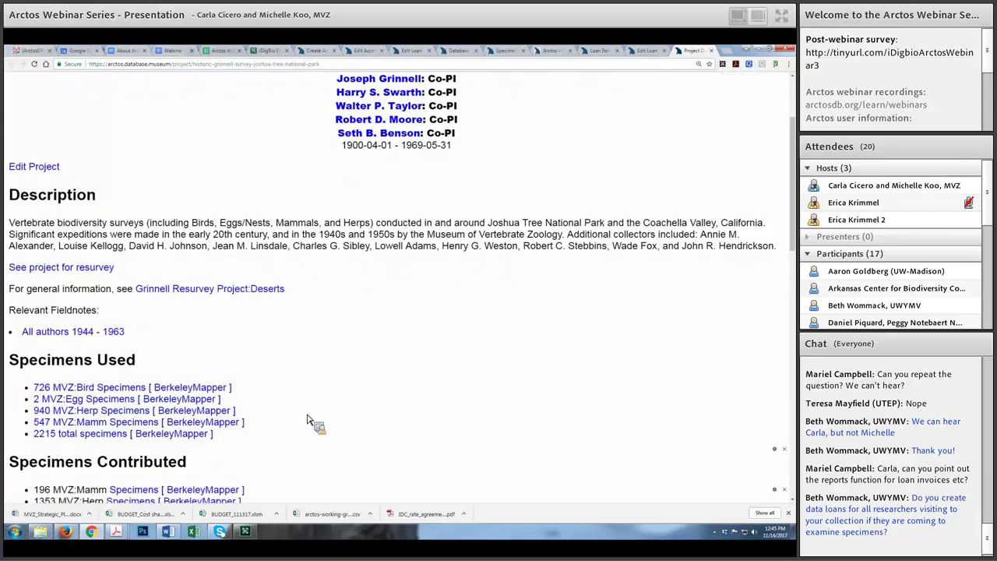
{"action": "scroll", "coordinate": [314, 423], "scroll_direction": "up", "scroll_amount": 1}
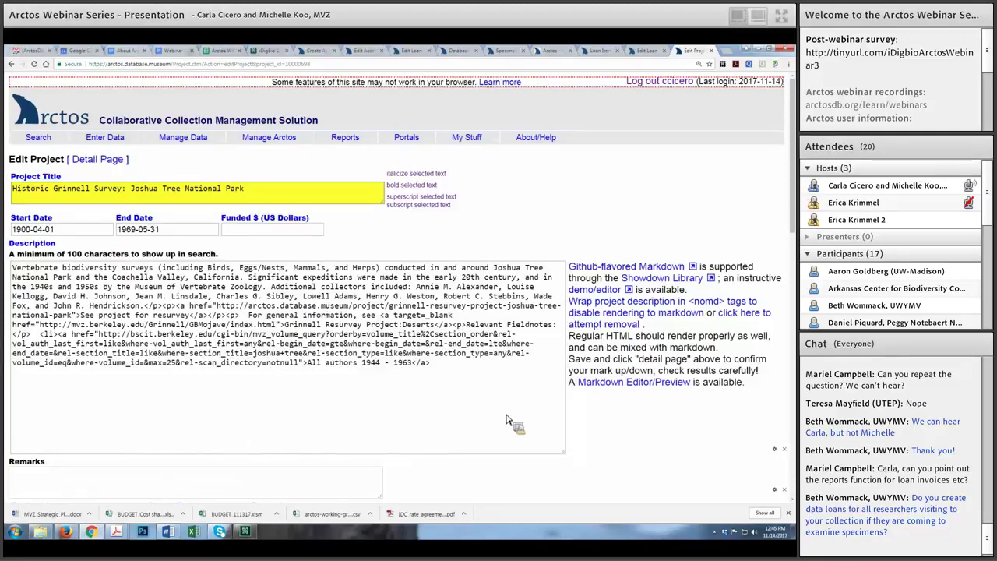
Step: Scroll to Project Accessions, showing the eight accessions and data loan MVZ:Bird 2012.7582.Data
{"action": "scroll", "coordinate": [510, 421], "scroll_direction": "down", "scroll_amount": 1}
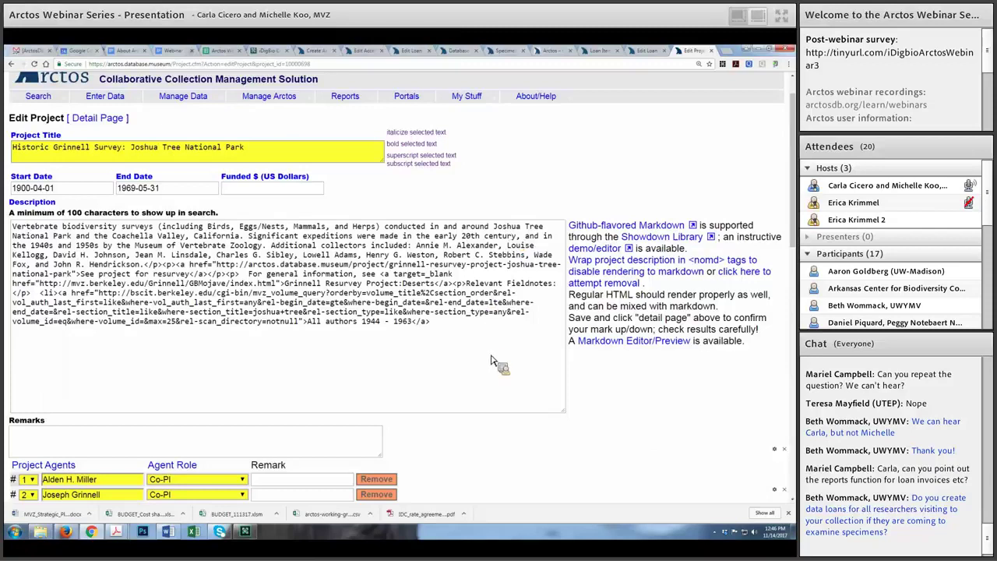
{"action": "scroll", "coordinate": [546, 456], "scroll_direction": "down", "scroll_amount": 1}
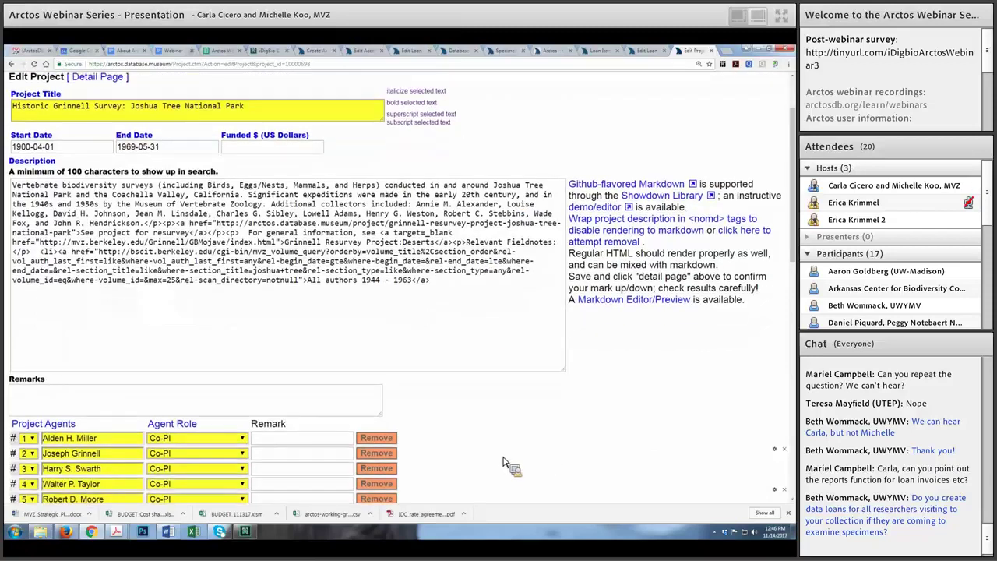
{"action": "scroll", "coordinate": [503, 462], "scroll_direction": "down", "scroll_amount": 1}
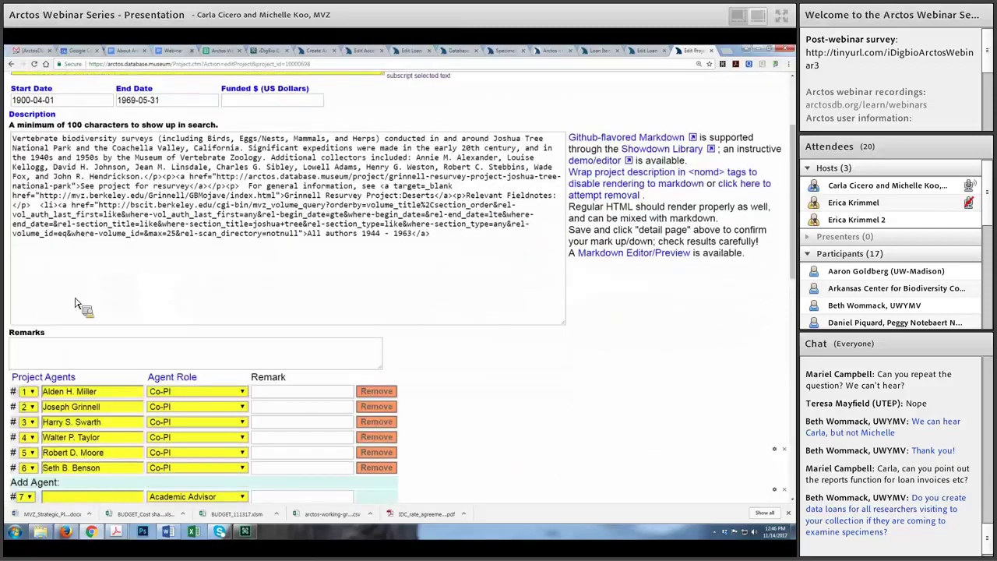
{"action": "scroll", "coordinate": [439, 398], "scroll_direction": "down", "scroll_amount": 8}
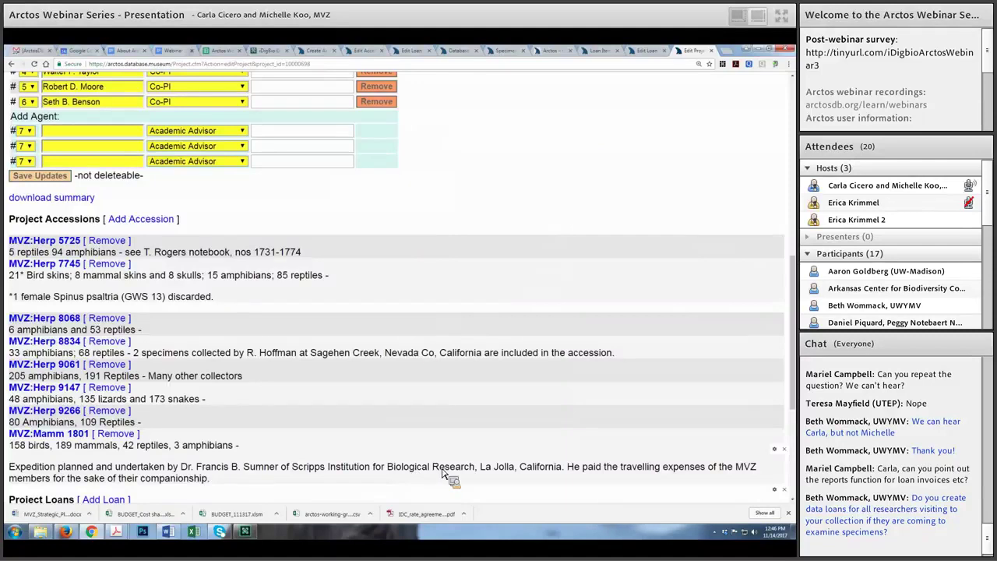
{"action": "scroll", "coordinate": [442, 474], "scroll_direction": "down", "scroll_amount": 1}
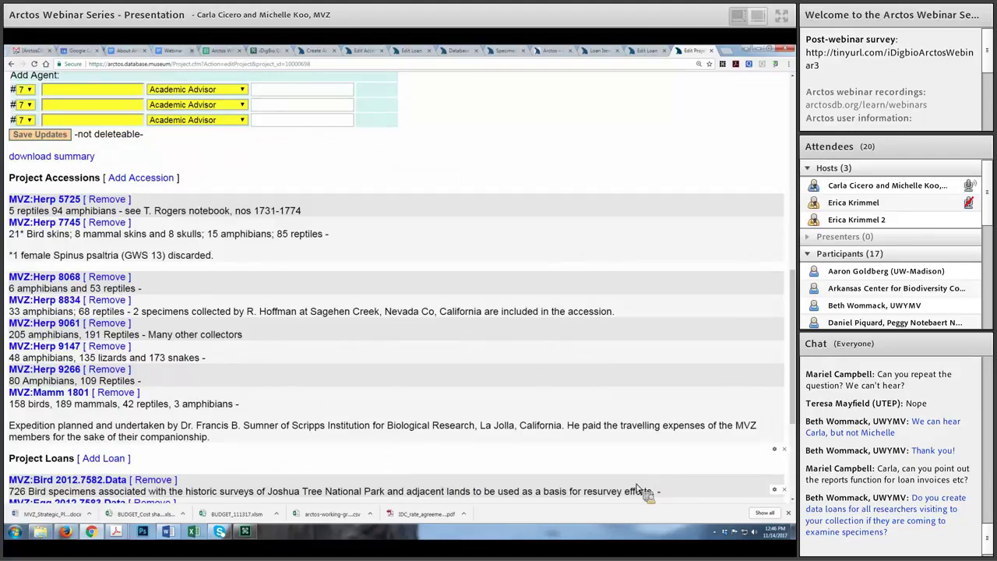
Step: Scroll down to show data loans Bird 2012.7582, Egg 2012.7583, Herp 2012.7584 and Mamm 2012.7585
{"action": "scroll", "coordinate": [600, 453], "scroll_direction": "down", "scroll_amount": 1}
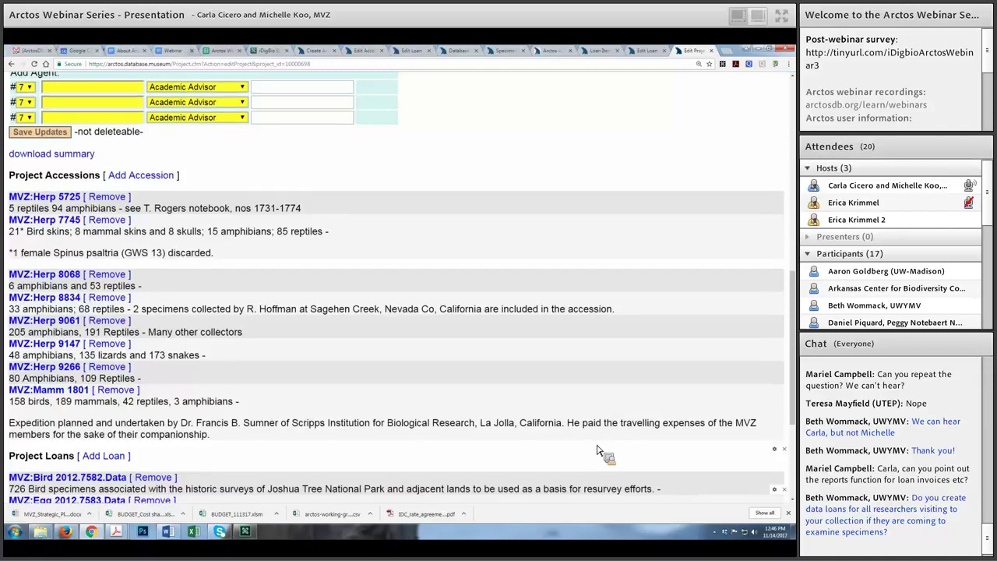
{"action": "scroll", "coordinate": [600, 454], "scroll_direction": "down", "scroll_amount": 3}
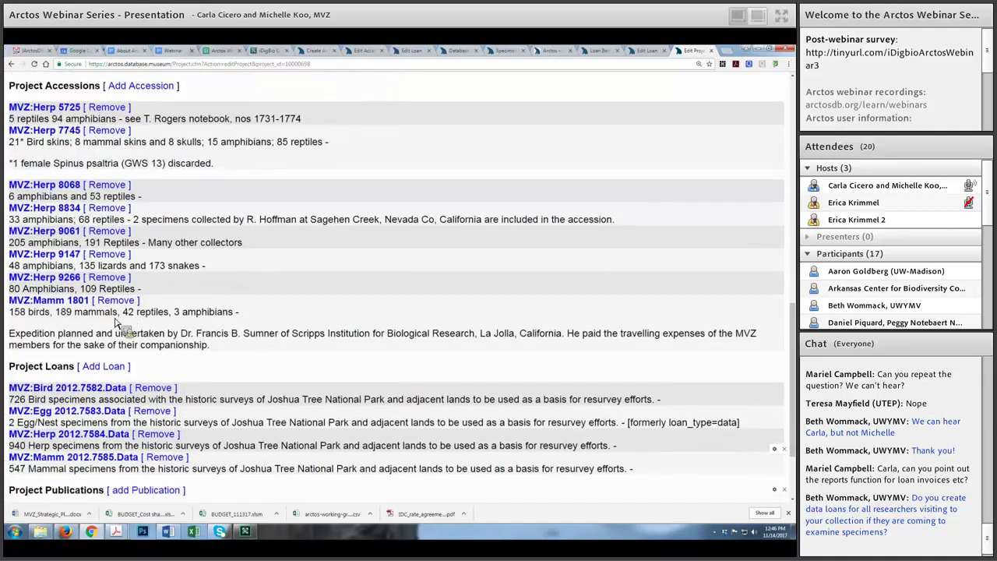
{"action": "scroll", "coordinate": [124, 336], "scroll_direction": "down", "scroll_amount": 2}
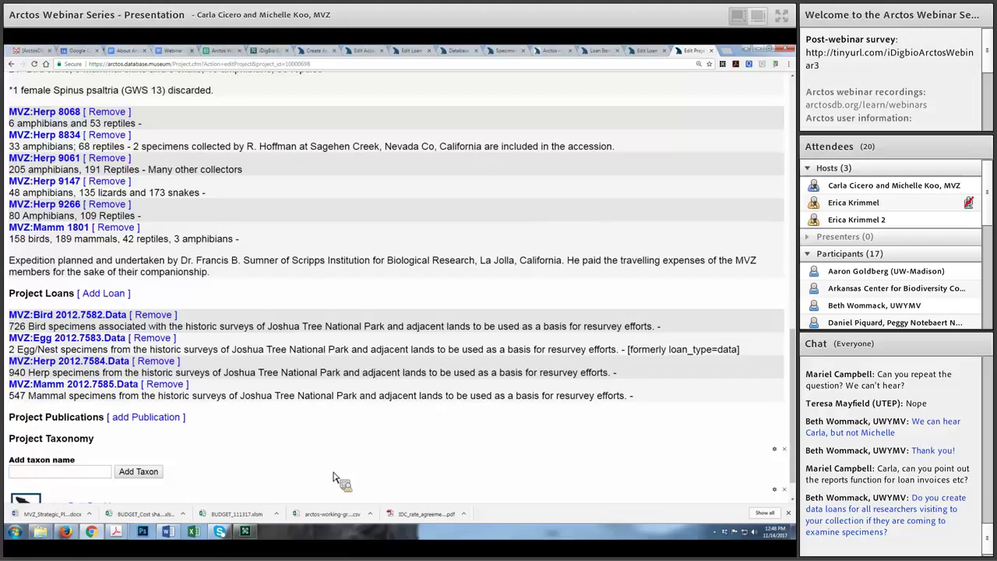
Step: Scroll back to the project description and Co-PI agents, then return to the MVZ:Bird 2012.7582.Data loan
{"action": "scroll", "coordinate": [332, 477], "scroll_direction": "up", "scroll_amount": 1}
{"action": "scroll", "coordinate": [333, 477], "scroll_direction": "up", "scroll_amount": 1}
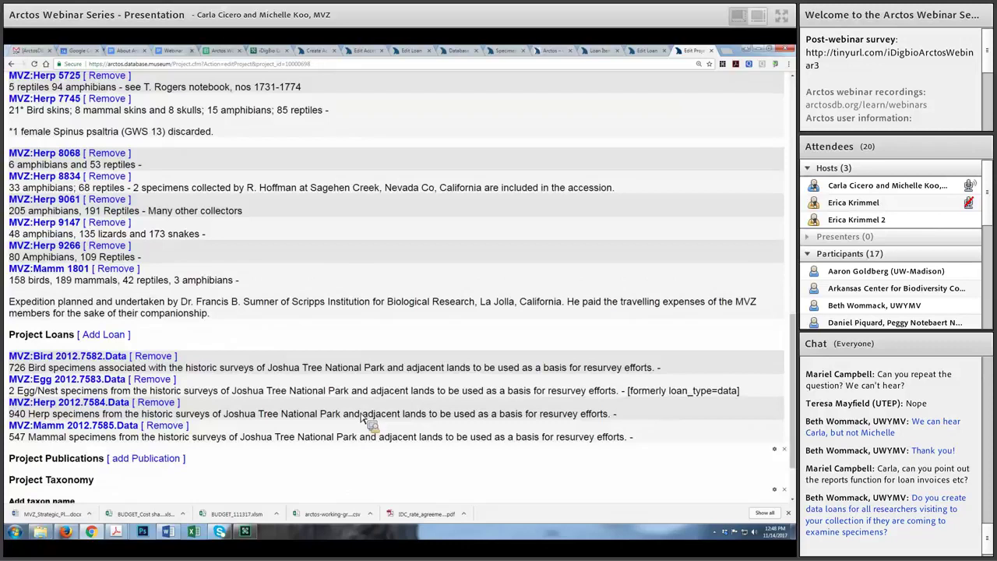
{"action": "scroll", "coordinate": [234, 413], "scroll_direction": "down", "scroll_amount": 1}
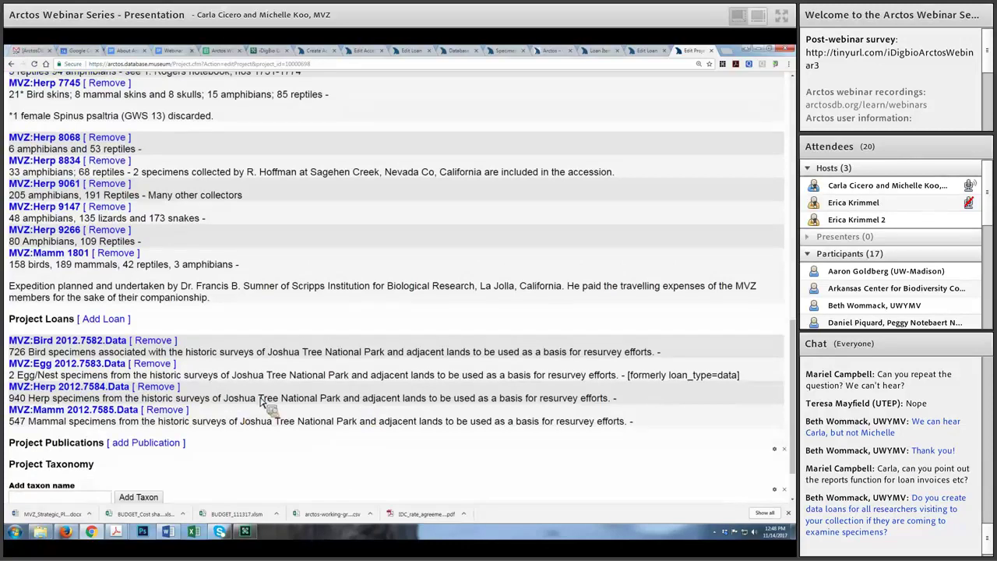
{"action": "scroll", "coordinate": [292, 432], "scroll_direction": "down", "scroll_amount": 1}
{"action": "scroll", "coordinate": [304, 448], "scroll_direction": "down", "scroll_amount": 1}
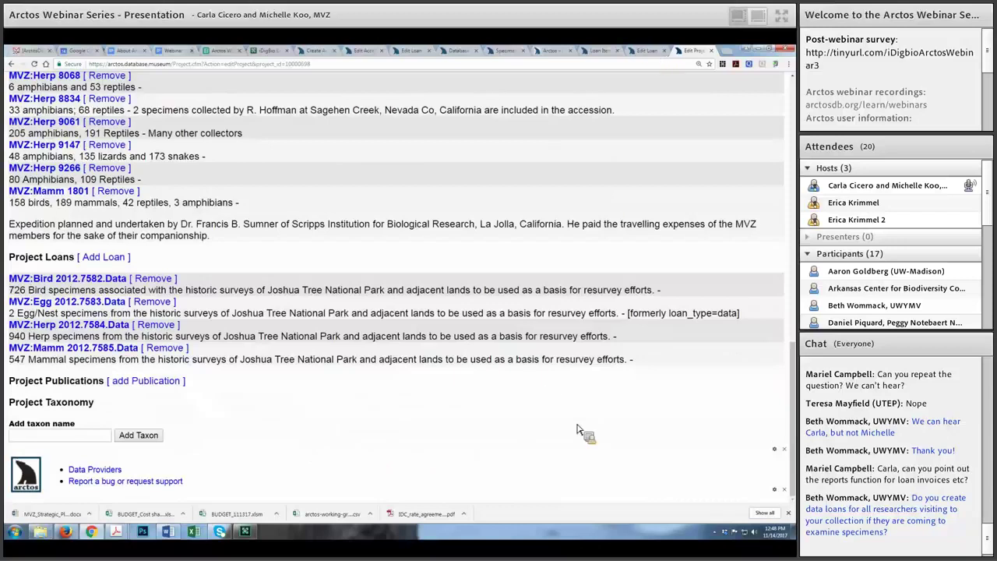
{"action": "scroll", "coordinate": [367, 421], "scroll_direction": "up", "scroll_amount": 5}
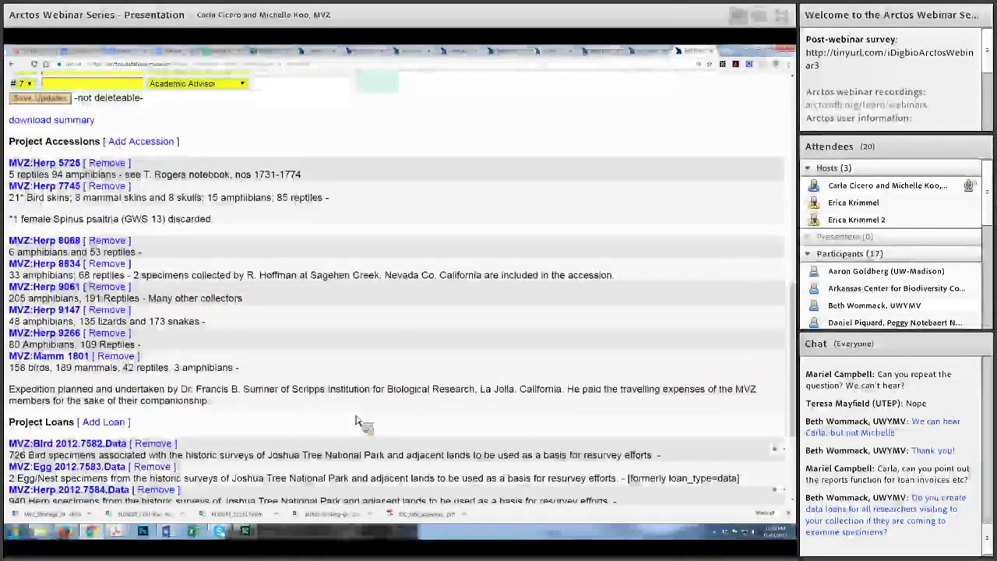
{"action": "scroll", "coordinate": [357, 421], "scroll_direction": "up", "scroll_amount": 9}
{"action": "scroll", "coordinate": [357, 421], "scroll_direction": "up", "scroll_amount": 3}
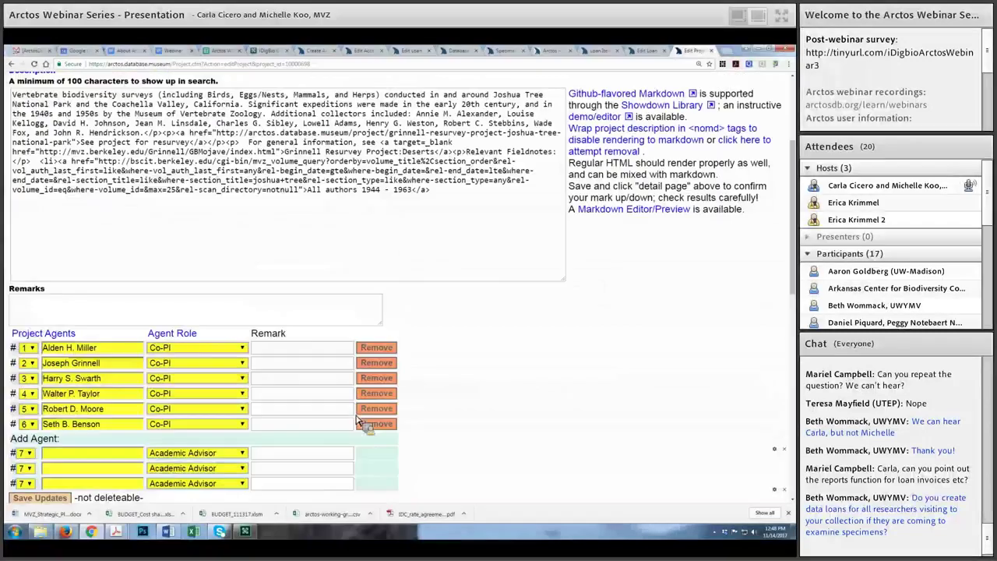
{"action": "key", "text": "ctrl+shift+Tab"}
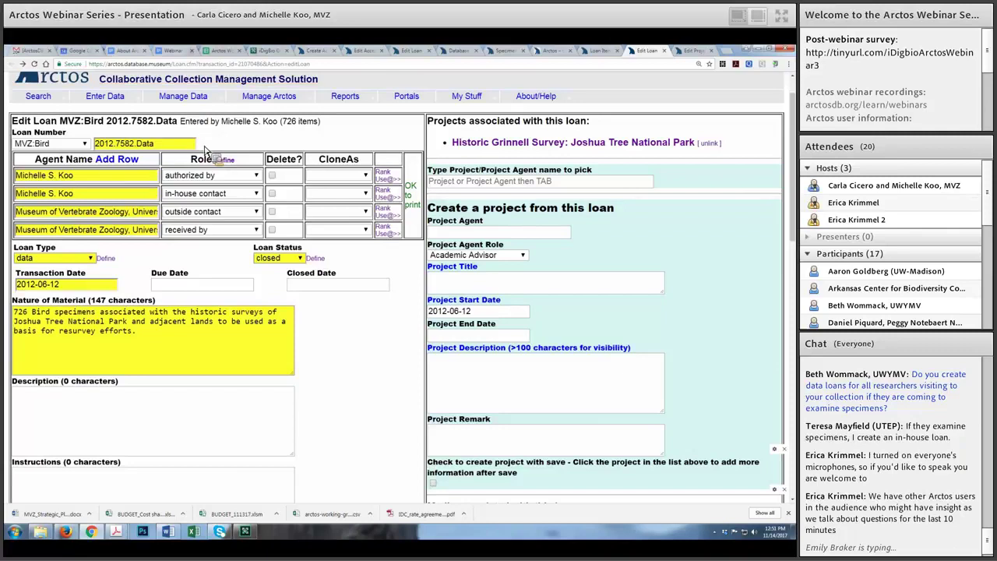
{"action": "key", "text": "ctrl+shift+Tab"}
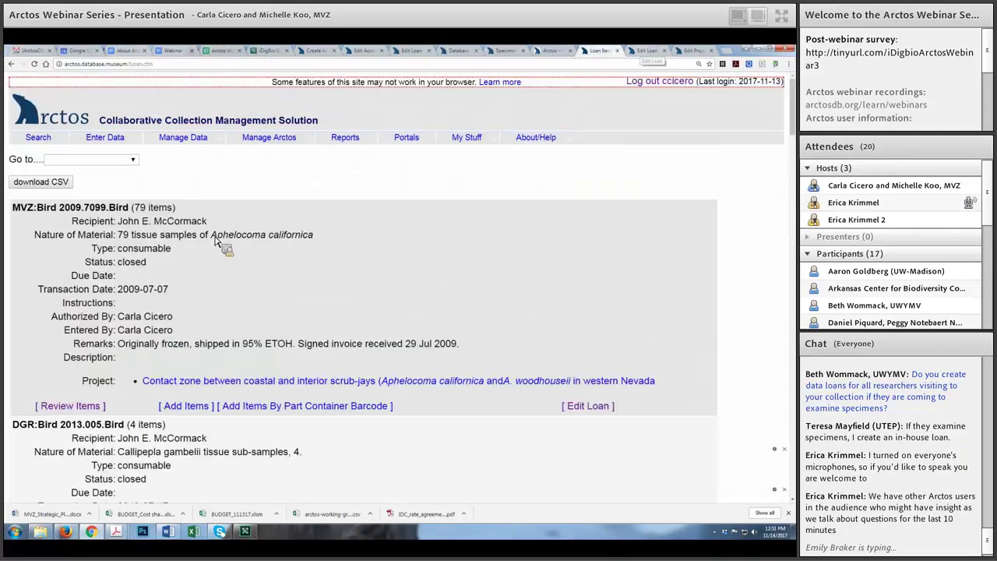
{"action": "key", "text": "ctrl+Tab"}
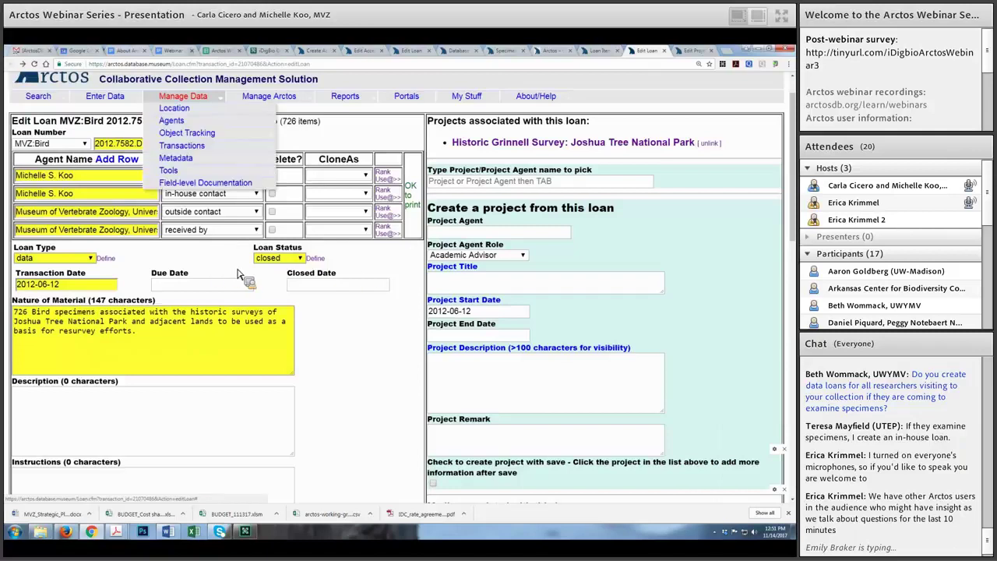
{"action": "mouse_move", "coordinate": [184, 146]}
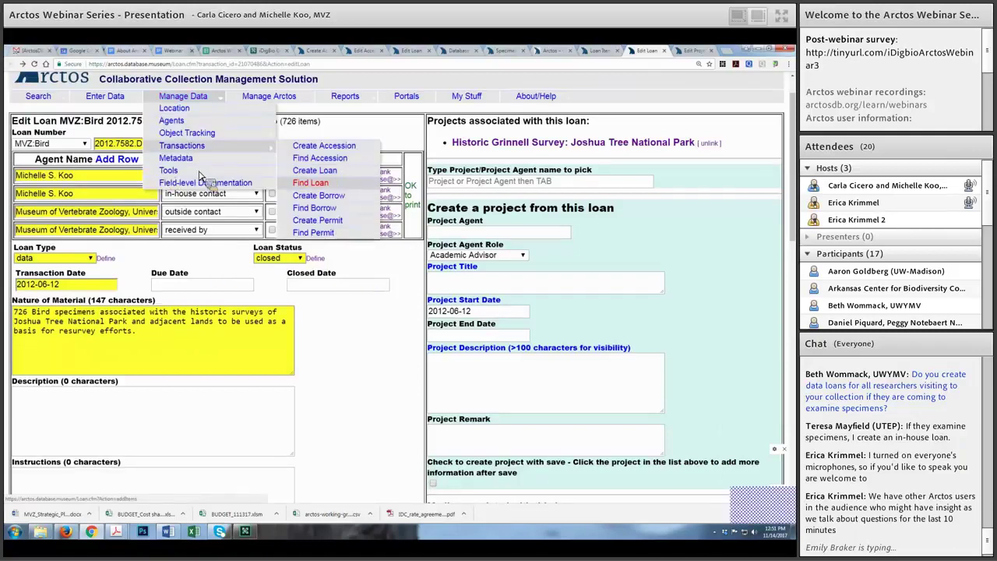
Step: Open Find Loan, restrict the loan type to data loans, and pick the MVZ:Bird collection
{"action": "left_click", "coordinate": [311, 183]}
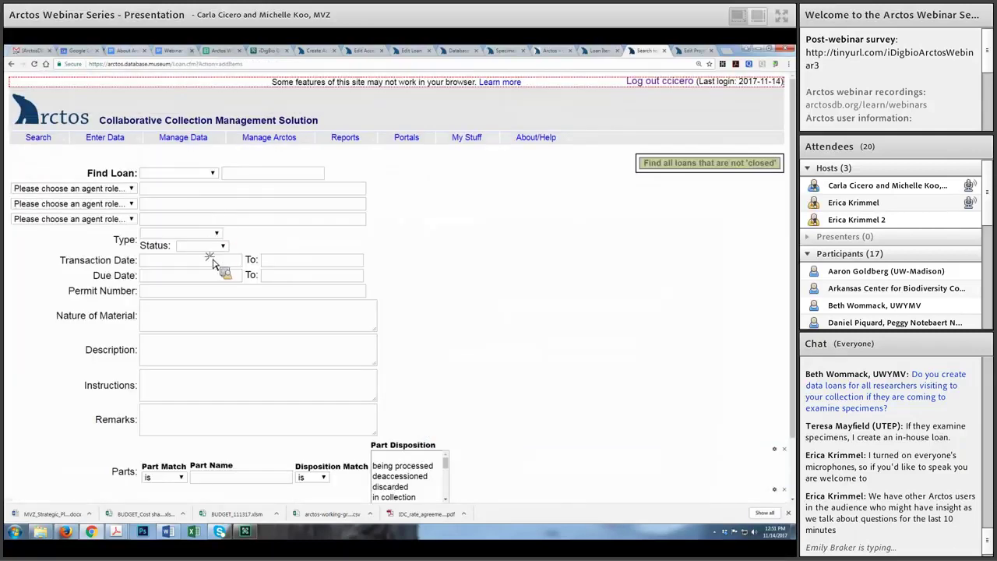
{"action": "left_click", "coordinate": [199, 234]}
{"action": "left_click", "coordinate": [200, 261]}
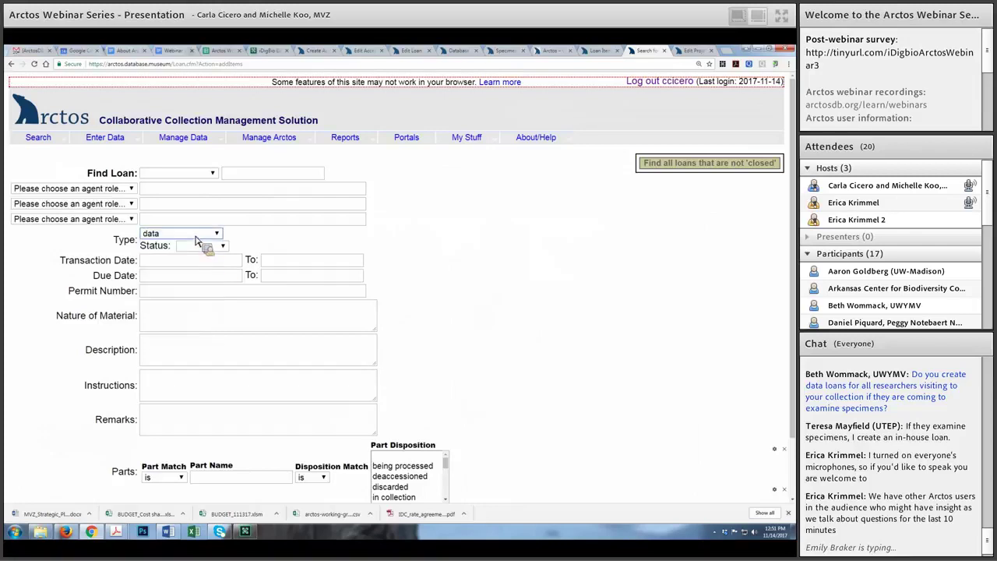
{"action": "left_click", "coordinate": [212, 173]}
{"action": "scroll", "coordinate": [208, 190], "scroll_direction": "down", "scroll_amount": 3}
{"action": "scroll", "coordinate": [208, 191], "scroll_direction": "down", "scroll_amount": 10}
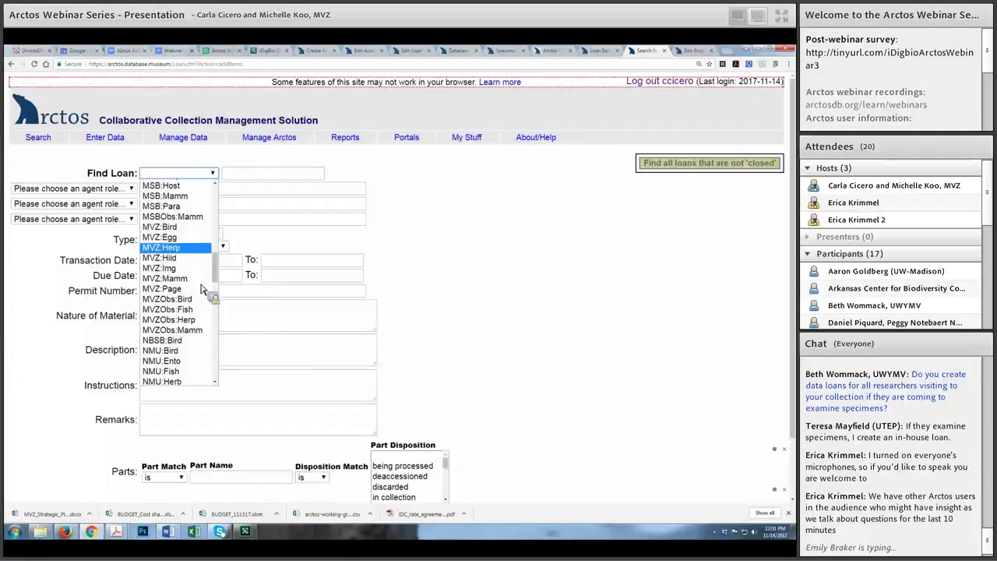
{"action": "left_click", "coordinate": [193, 228]}
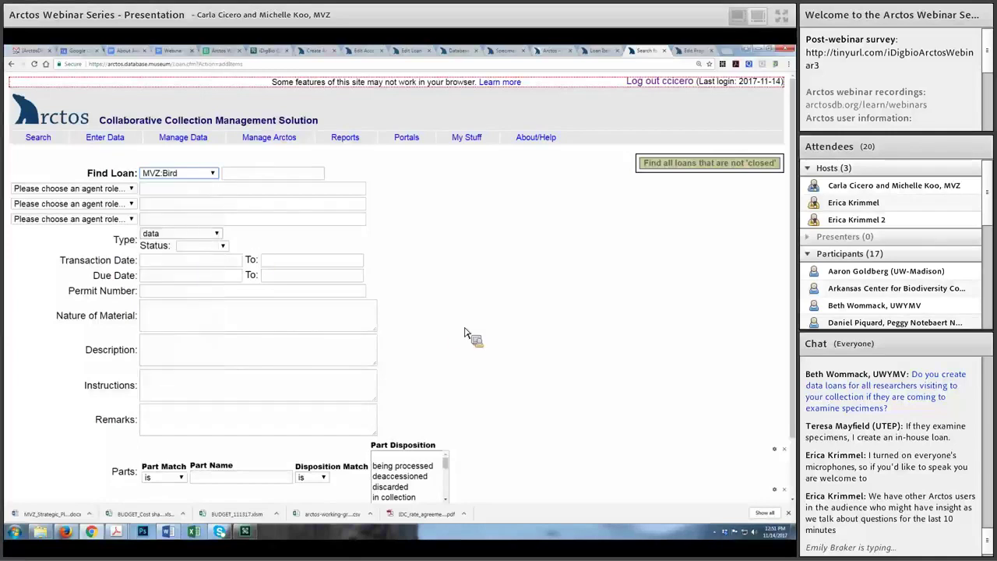
Step: Switch the collection to MVZ:Egg and run the loan search
{"action": "left_click", "coordinate": [212, 173]}
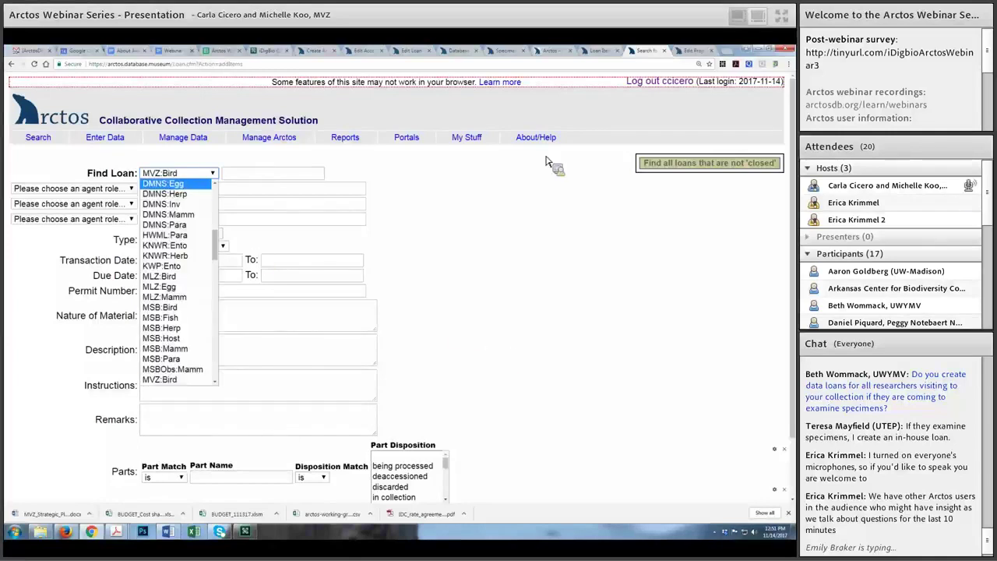
{"action": "key", "text": "h"}
{"action": "key", "text": "m"}
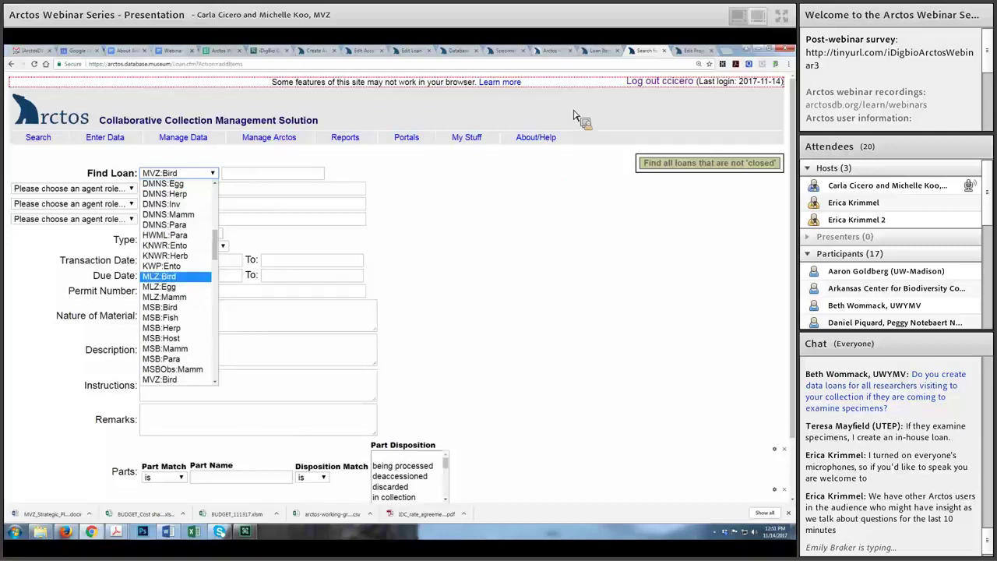
{"action": "key", "text": "Down"}
{"action": "key", "text": "Down"}
{"action": "key", "text": "Down"}
{"action": "key", "text": "Down"}
{"action": "key", "text": "Down"}
{"action": "key", "text": "Down"}
{"action": "key", "text": "Down"}
{"action": "key", "text": "Up"}
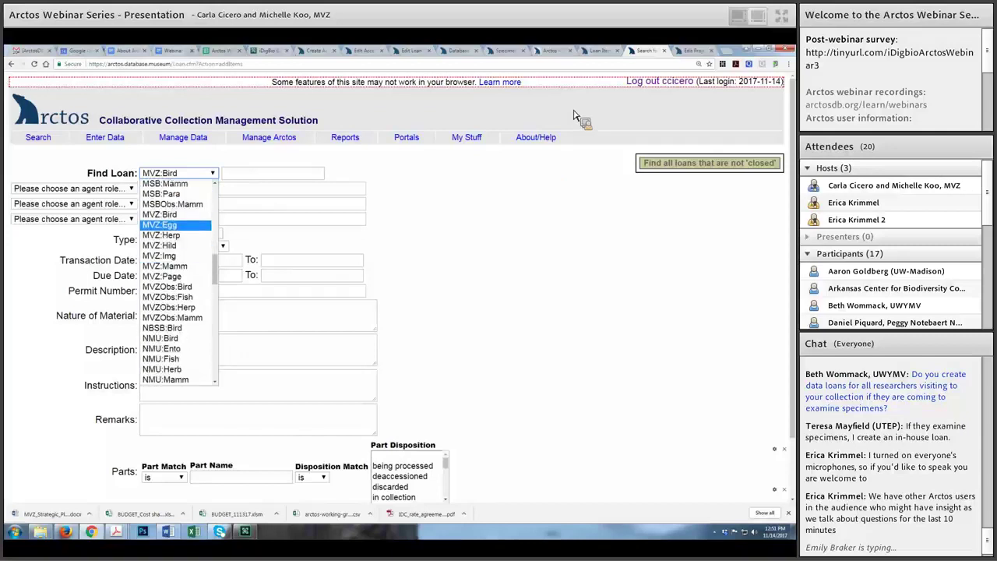
{"action": "key", "text": "Return"}
{"action": "scroll", "coordinate": [467, 257], "scroll_direction": "down", "scroll_amount": 2}
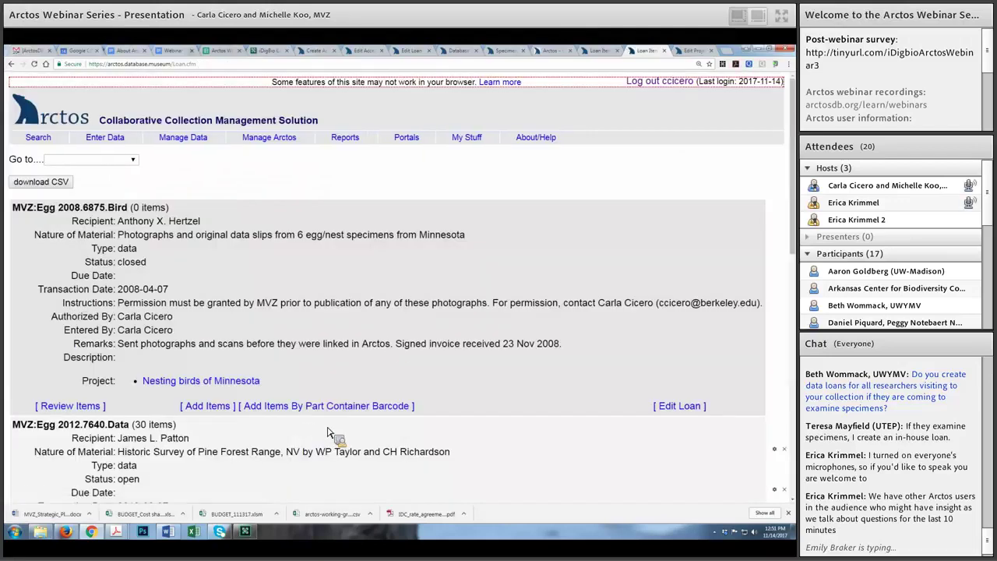
Step: Open loan MVZ:Egg 2017.8517's project, The evolution of egg shape variation in birds, in a new tab
{"action": "scroll", "coordinate": [631, 58], "scroll_direction": "down", "scroll_amount": 2}
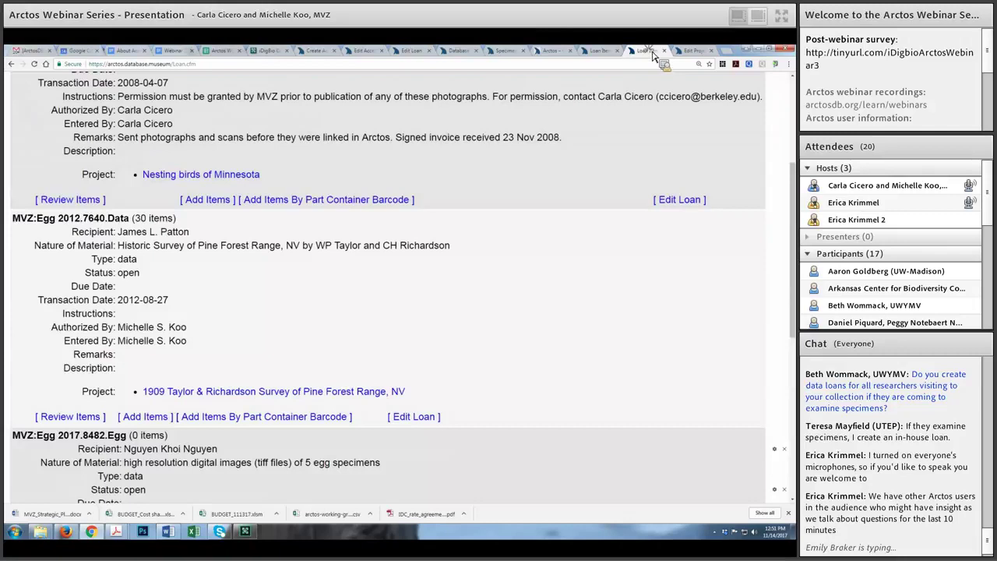
{"action": "scroll", "coordinate": [653, 56], "scroll_direction": "down", "scroll_amount": 2}
{"action": "scroll", "coordinate": [595, 169], "scroll_direction": "down", "scroll_amount": 3}
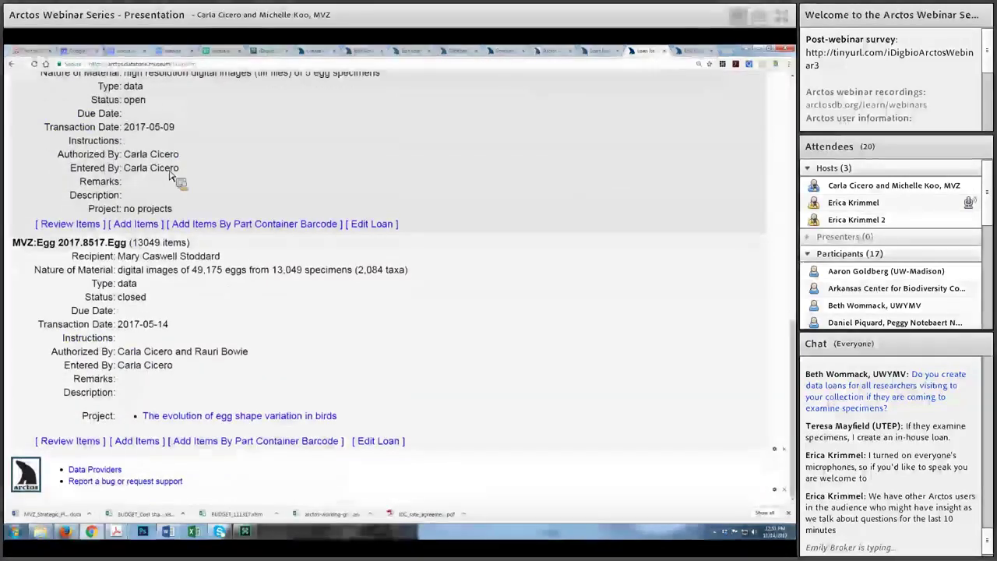
{"action": "right_click", "coordinate": [295, 419]}
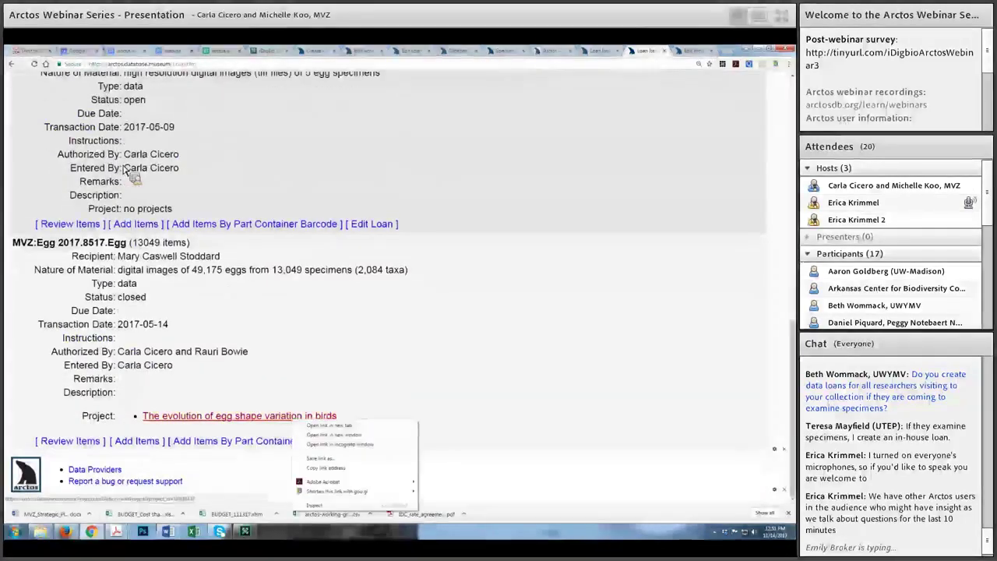
{"action": "left_click", "coordinate": [361, 426]}
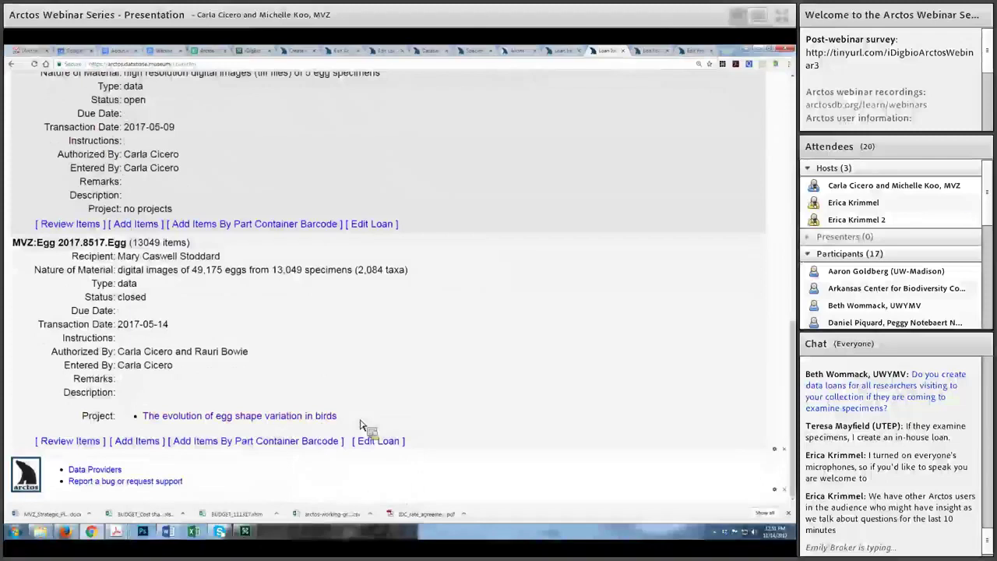
{"action": "key", "text": "ctrl+Tab"}
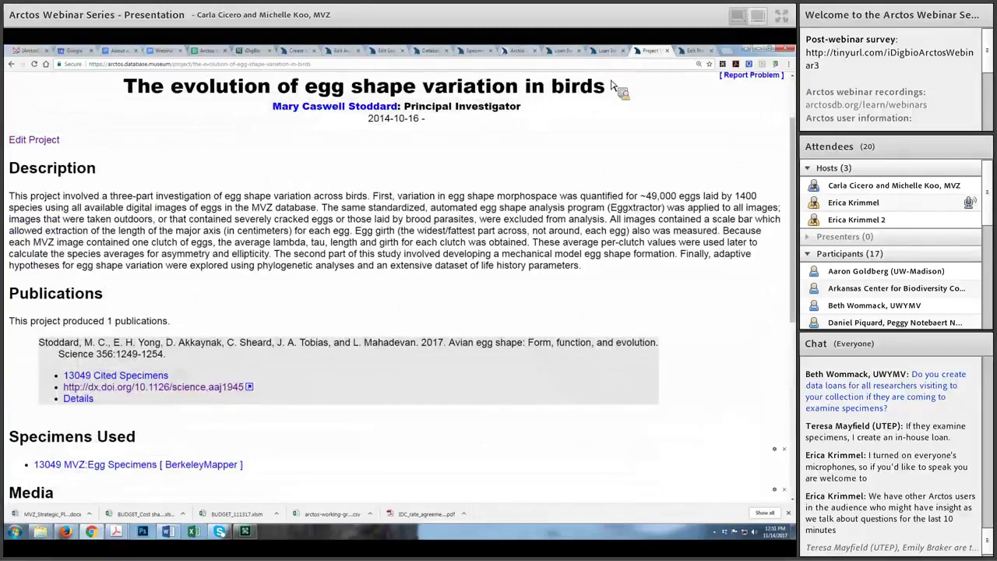
Step: Return from the egg-shape project page to the Loan Item List tab
{"action": "scroll", "coordinate": [606, 183], "scroll_direction": "up", "scroll_amount": 1}
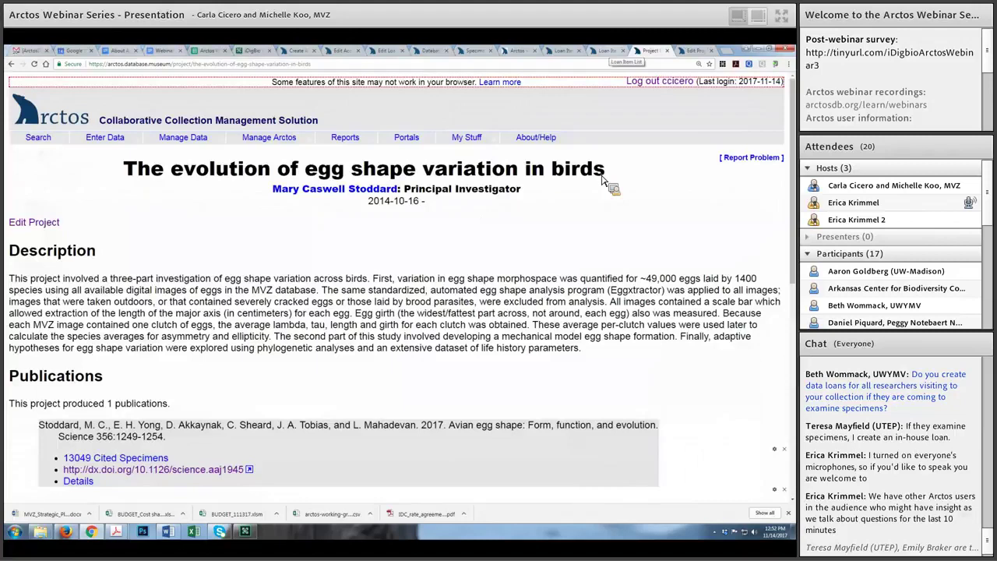
{"action": "left_click", "coordinate": [606, 50]}
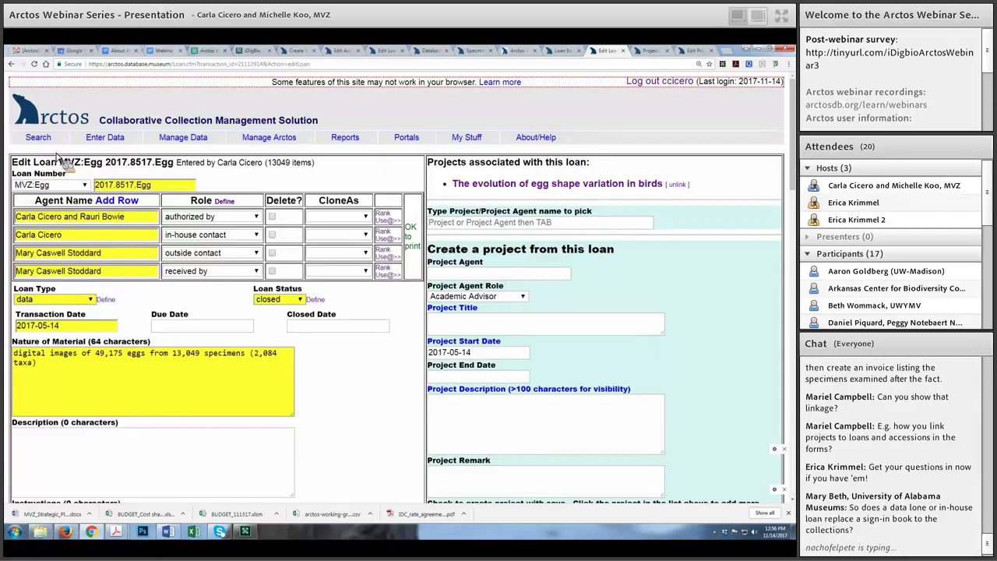
Step: Open the Specimens search form and enter catalog number 180000
{"action": "mouse_move", "coordinate": [38, 137]}
{"action": "left_click", "coordinate": [148, 156]}
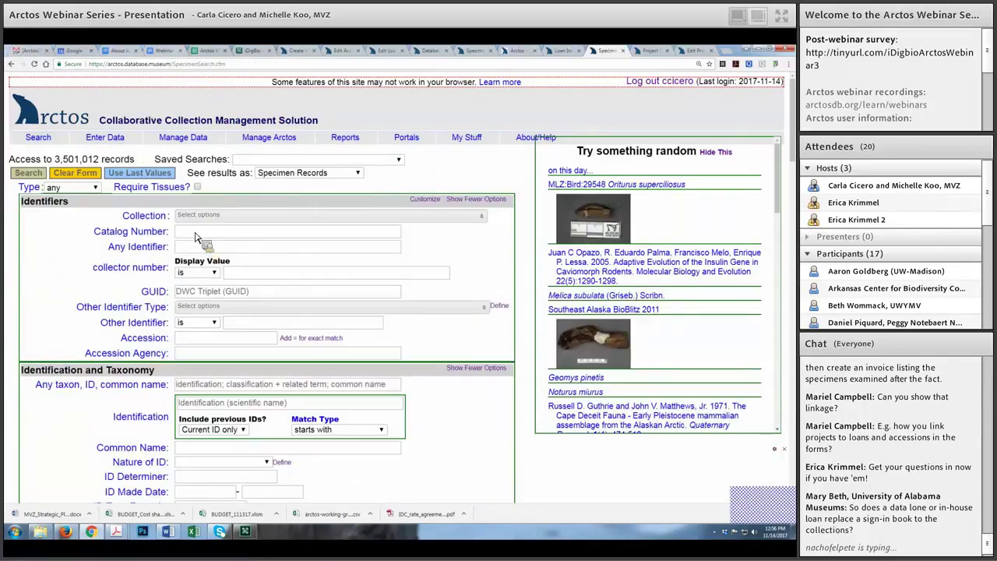
{"action": "mouse_move", "coordinate": [183, 138]}
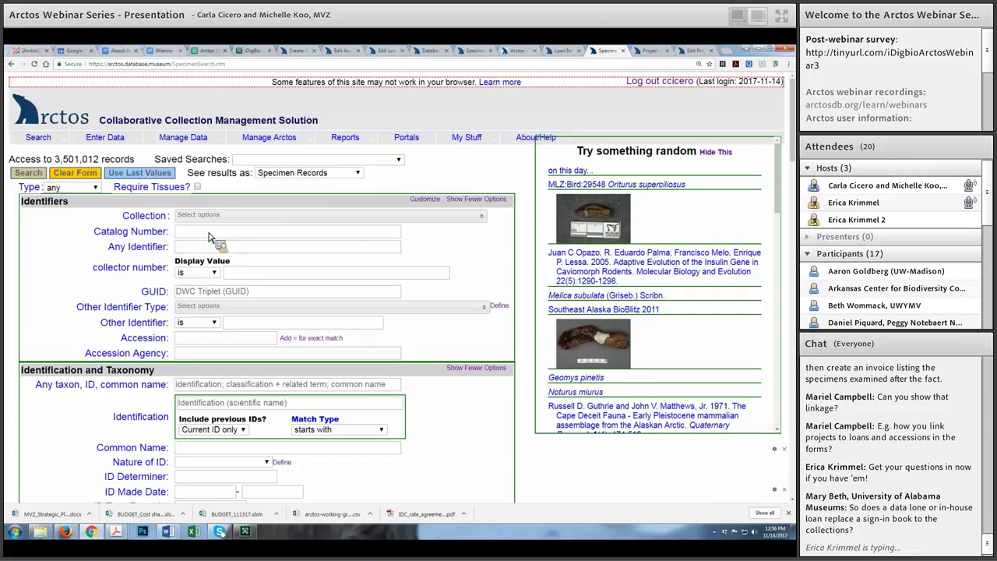
{"action": "left_click", "coordinate": [209, 234]}
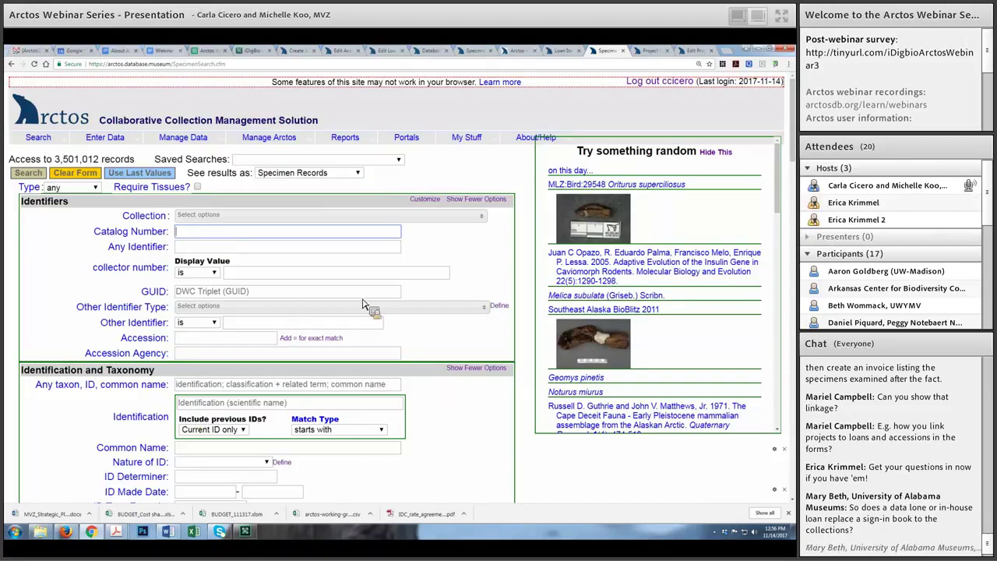
{"action": "type", "text": "1"}
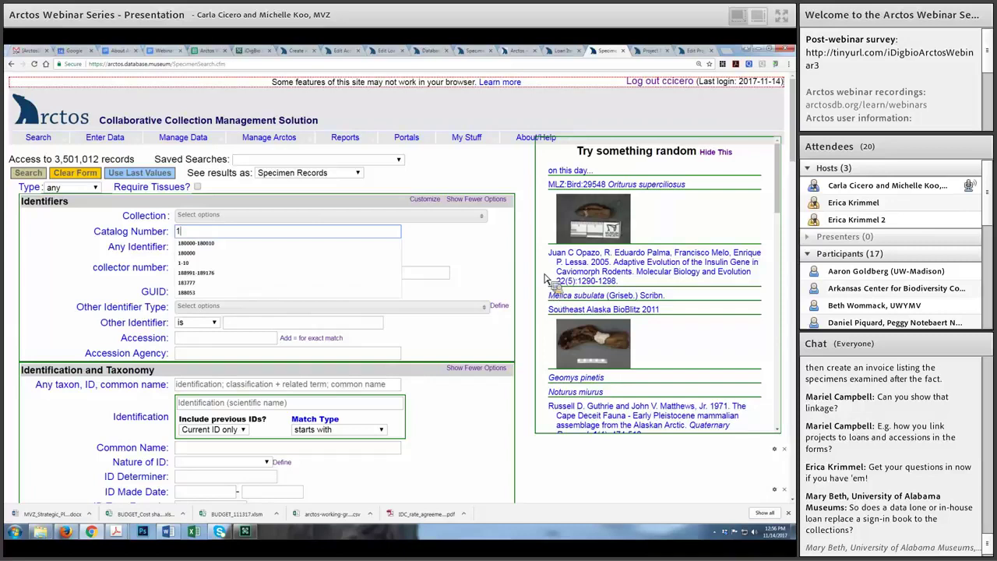
{"action": "type", "text": "80000"}
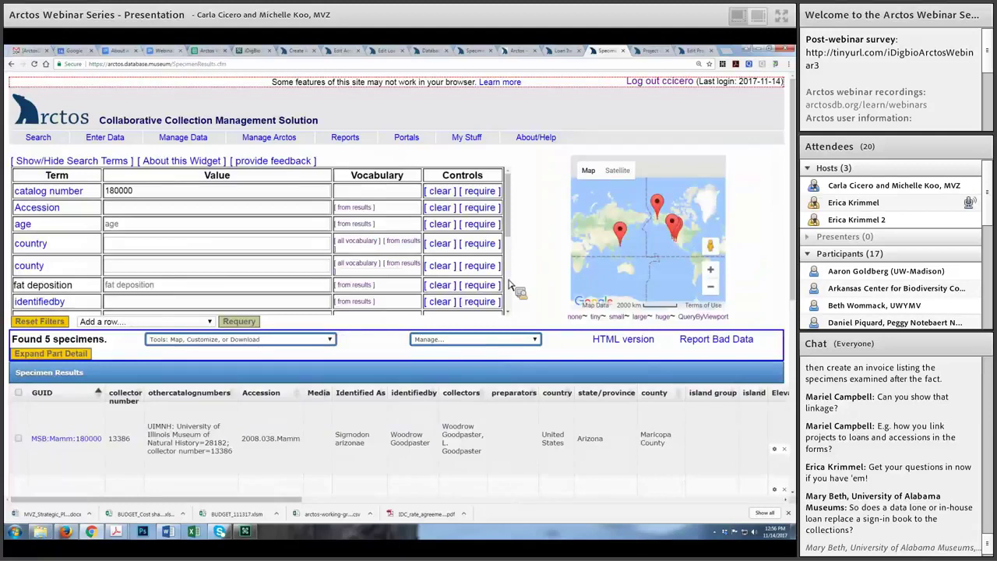
Step: Open the Other IDs section of MVZ:Bird:180000 and edit its identifiers
{"action": "scroll", "coordinate": [501, 247], "scroll_direction": "down", "scroll_amount": 3}
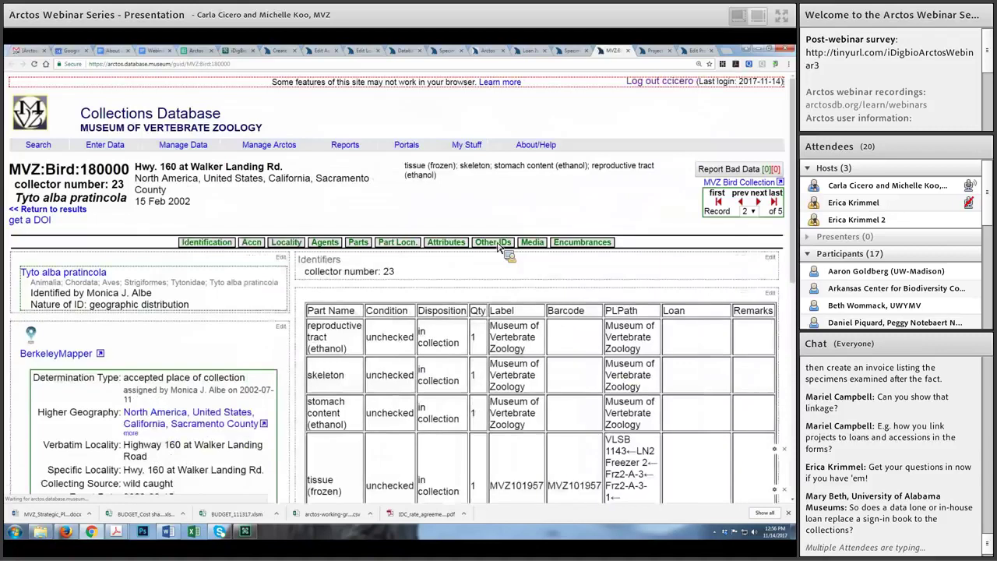
{"action": "left_click", "coordinate": [500, 246]}
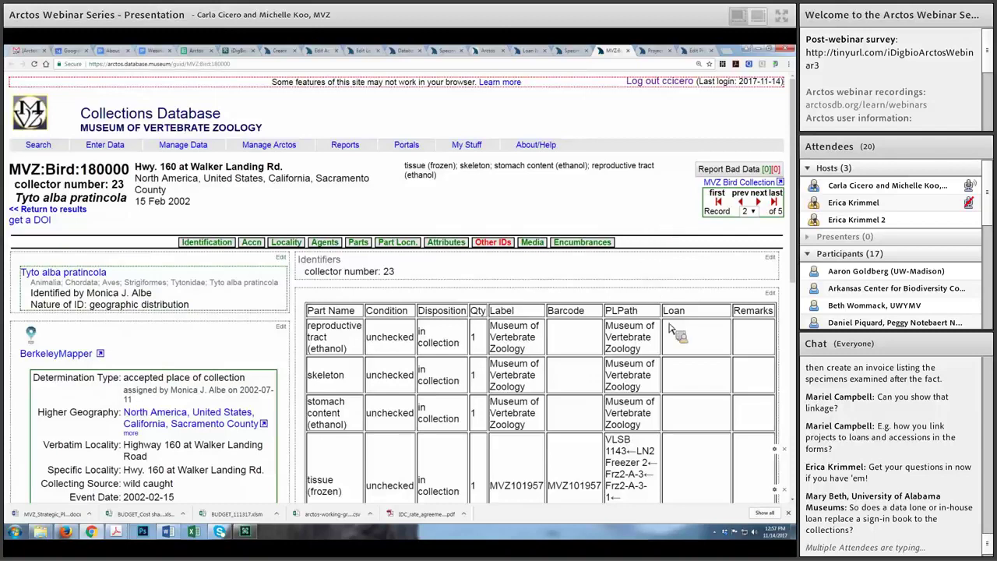
{"action": "left_click", "coordinate": [654, 356]}
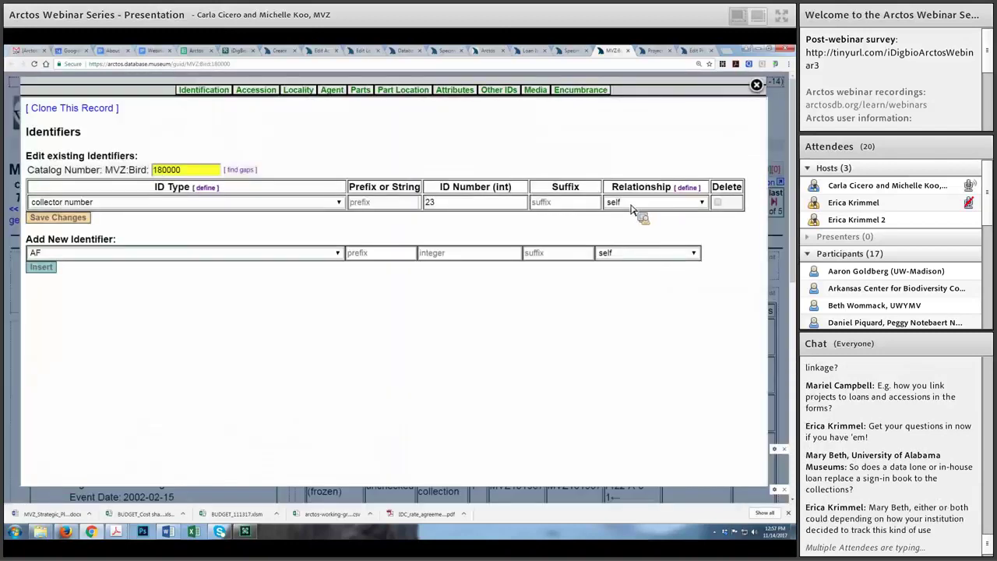
Step: Browse the identifier relationship options, keep the collector number as self, and close the editor unsaved
{"action": "left_click", "coordinate": [633, 206]}
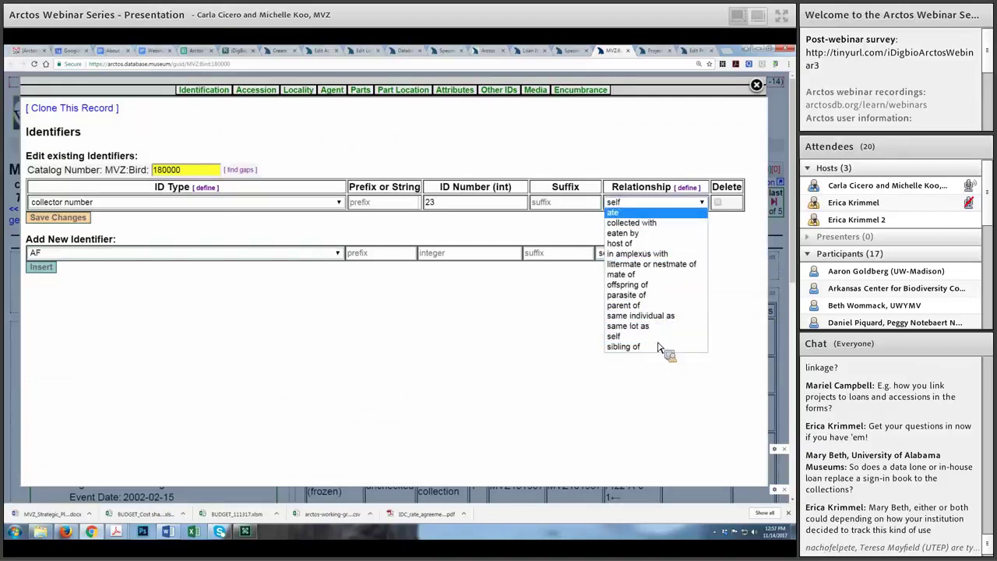
{"action": "key", "text": "s"}
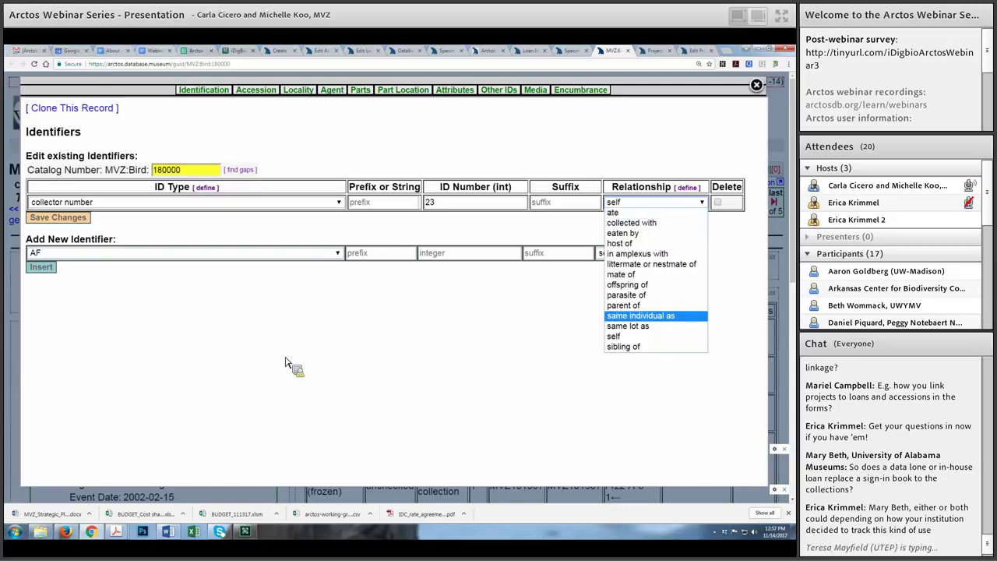
{"action": "key", "text": "Down"}
{"action": "key", "text": "Down"}
{"action": "key", "text": "Down"}
{"action": "key", "text": "Home"}
{"action": "key", "text": "Down"}
{"action": "key", "text": "s"}
{"action": "key", "text": "h"}
{"action": "key", "text": "m"}
{"action": "key", "text": "a"}
{"action": "key", "text": "i"}
{"action": "key", "text": "o"}
{"action": "key", "text": "Escape"}
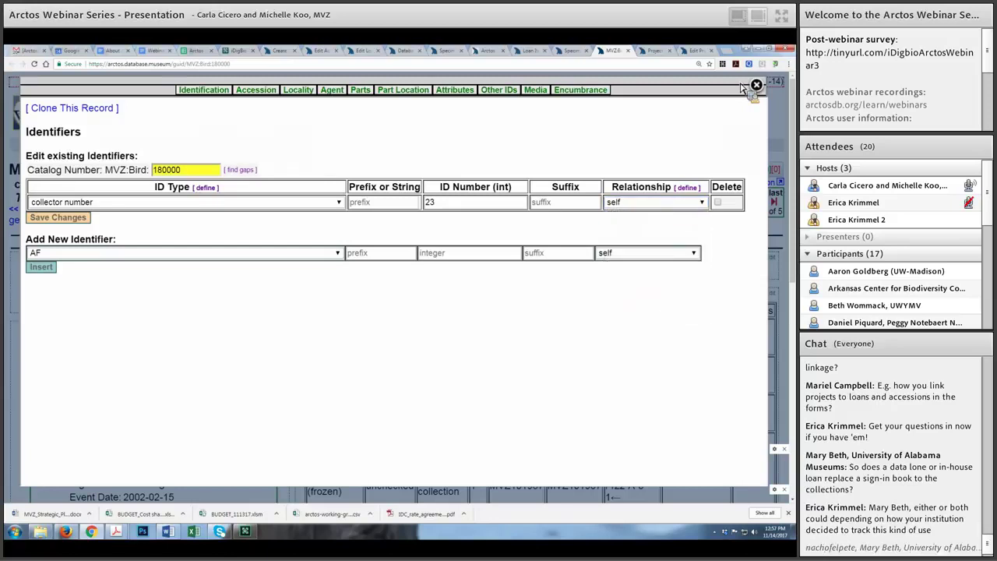
{"action": "left_click", "coordinate": [744, 87]}
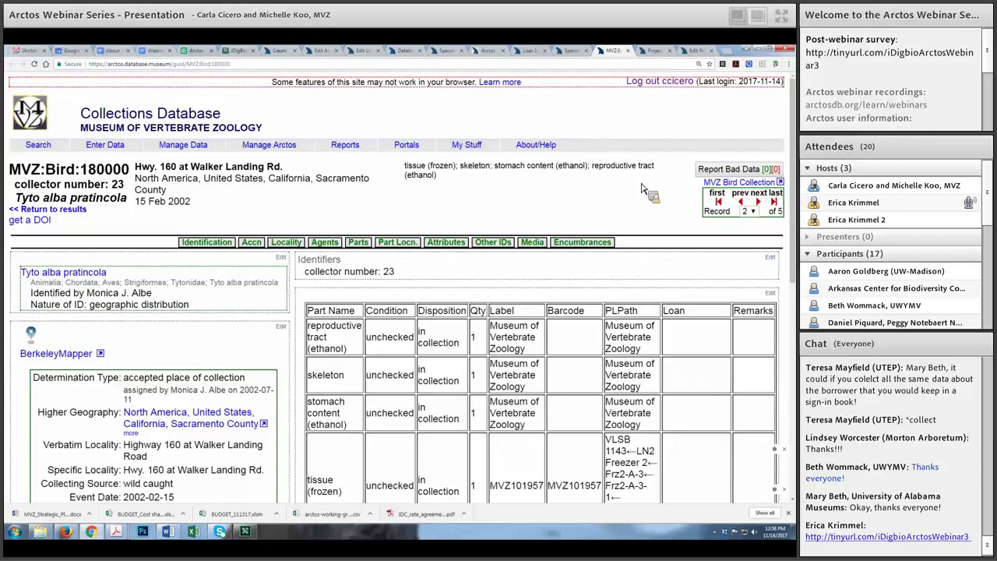
Step: Bring up the egg-shape variation project page, which cites one publication and 13049 specimens
{"action": "key", "text": "ctrl+Tab"}
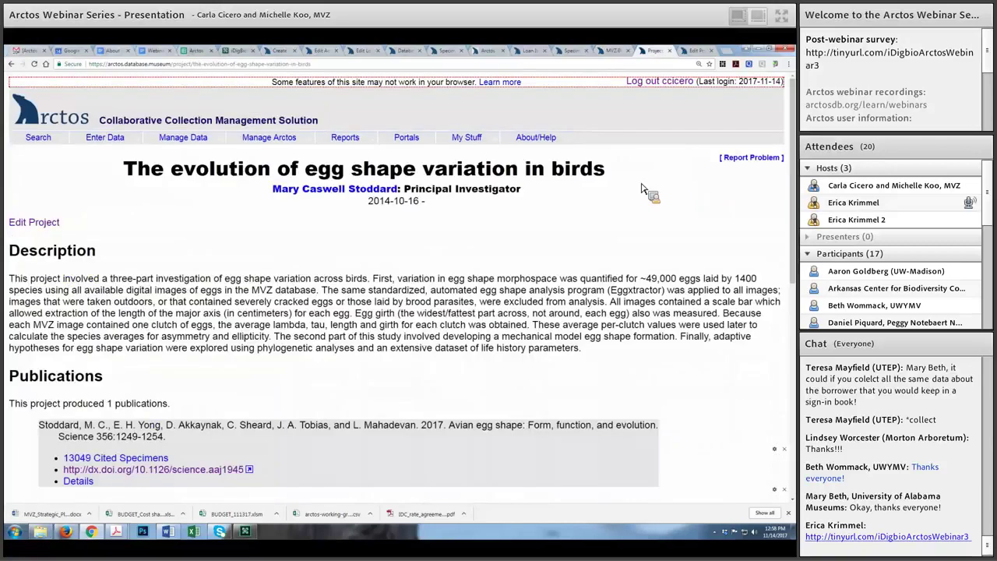